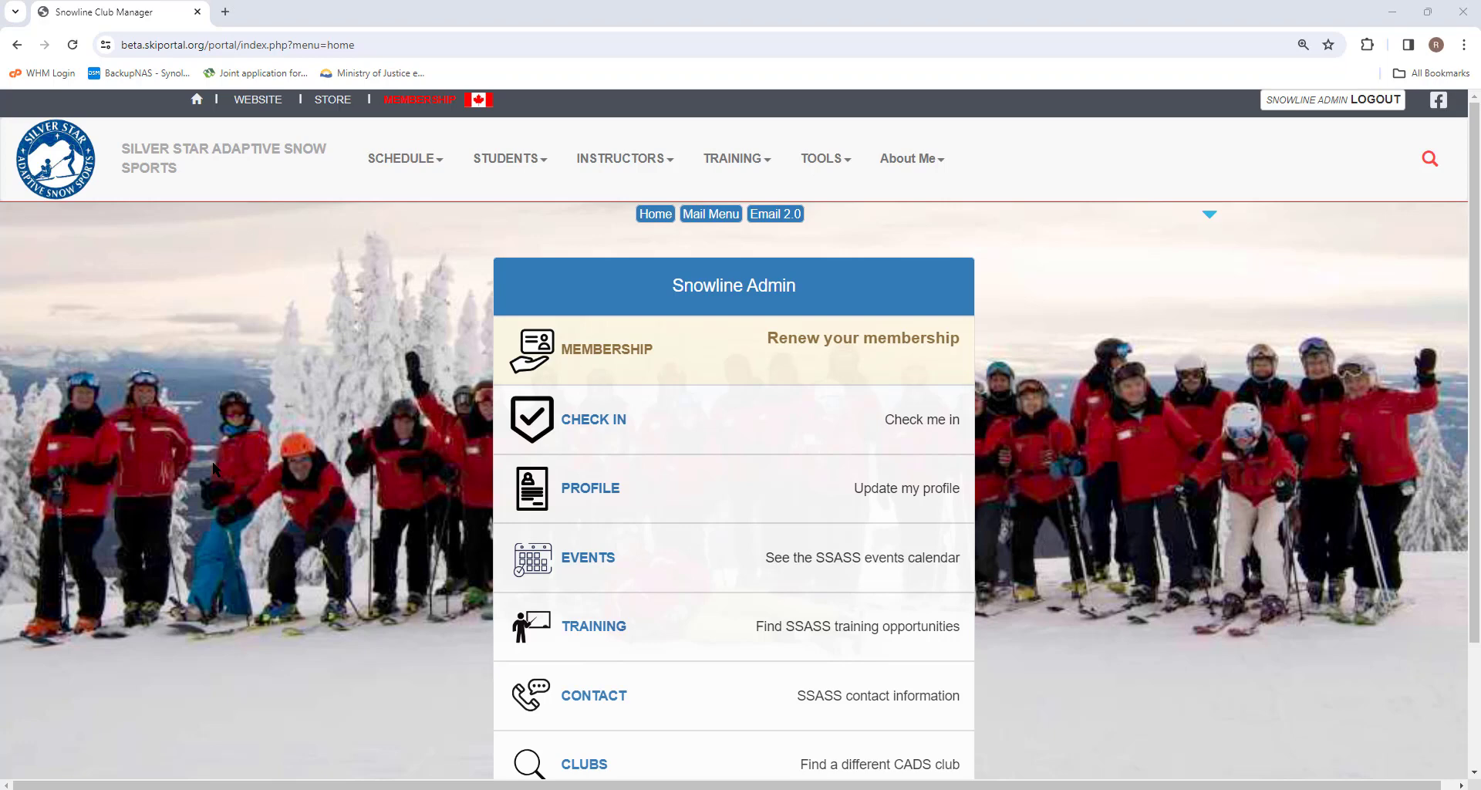
# Step: Start a blank new email from TOOLS > Email 2.0 BETA via New Email
pyautogui.click(822, 162)
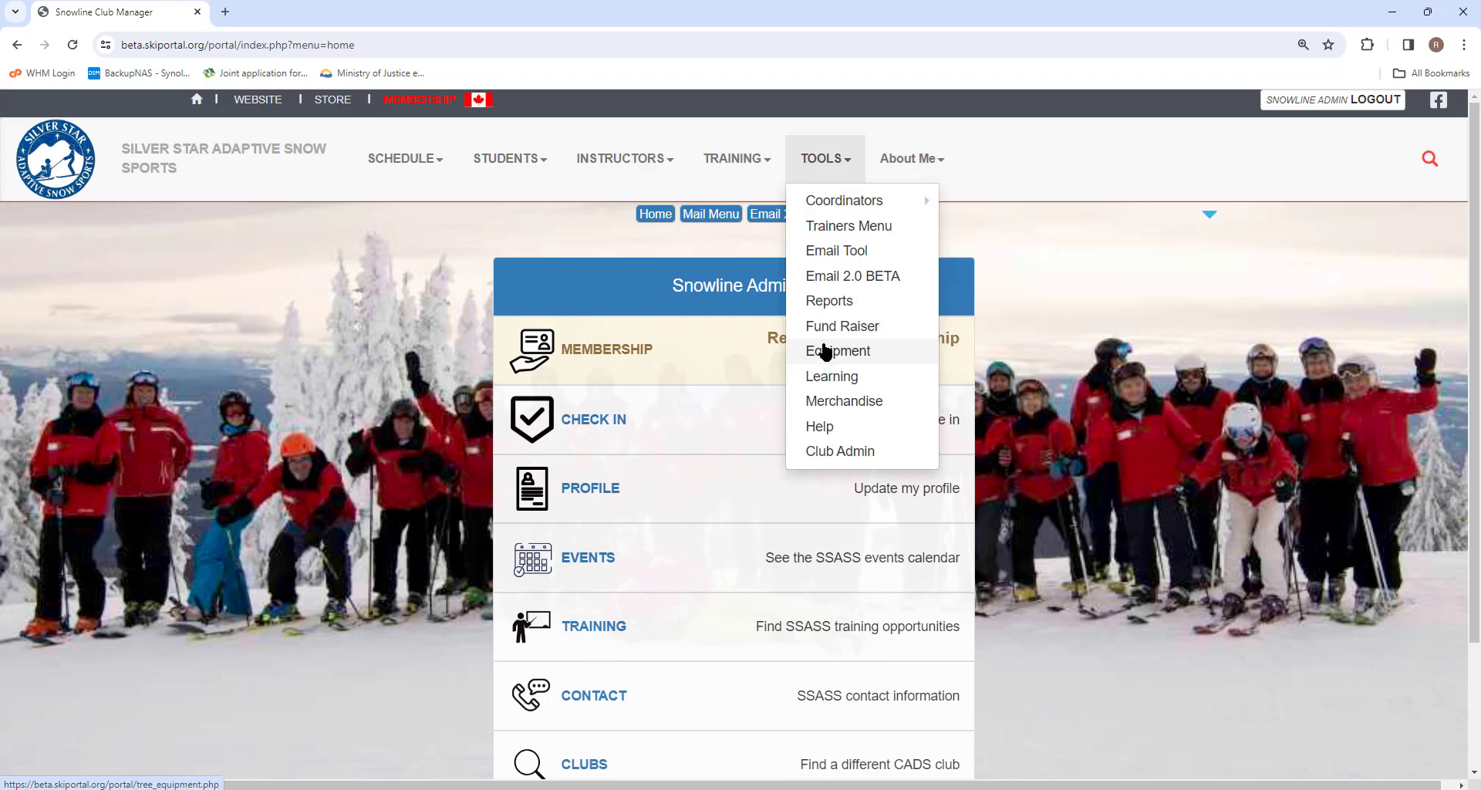
pyautogui.click(850, 282)
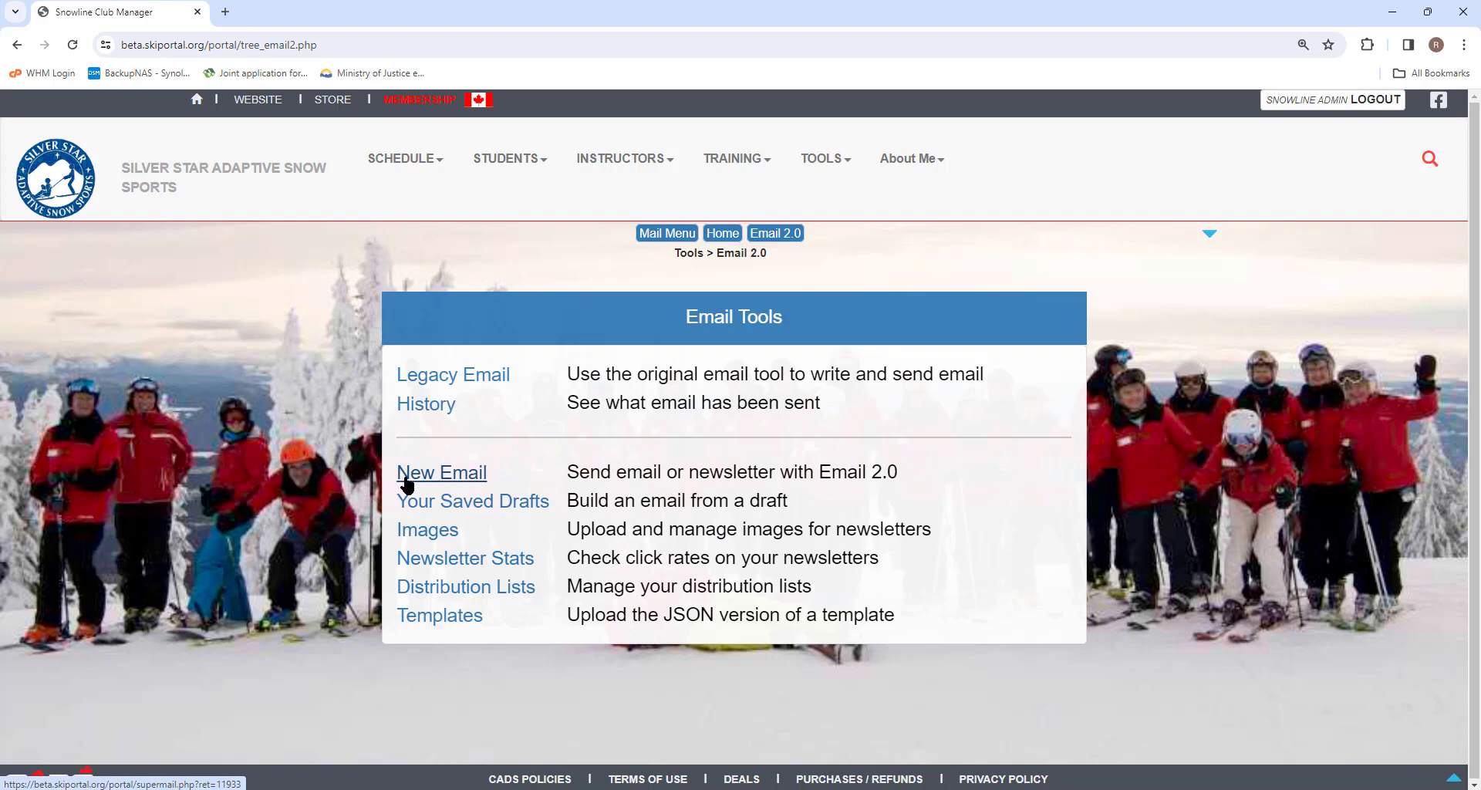
pyautogui.click(467, 474)
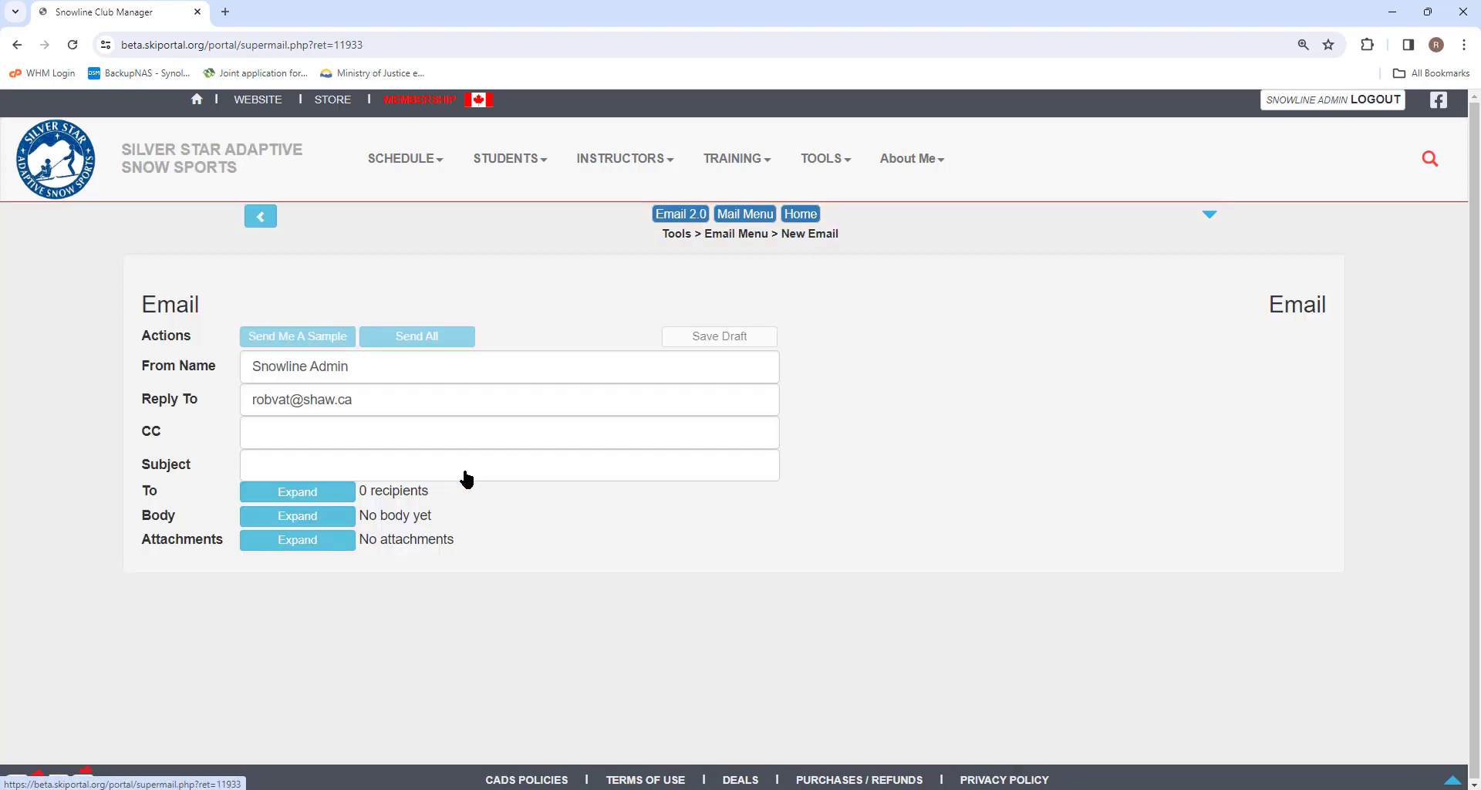
# Step: Replace the From Name with the sender's name and enter a CC e-mail address
pyautogui.moveTo(358, 367); pyautogui.dragTo(198, 367)
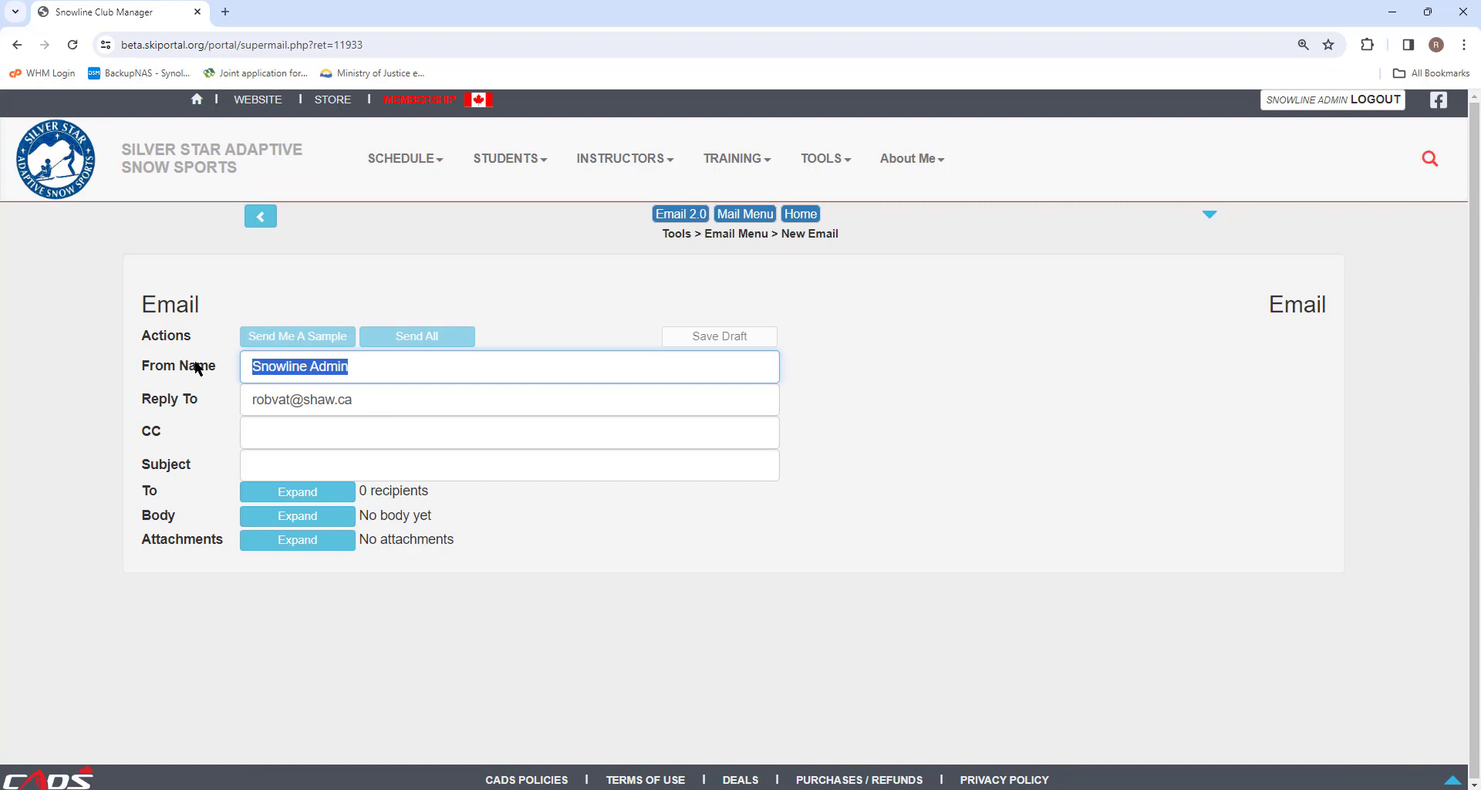
pyautogui.write('Donal')
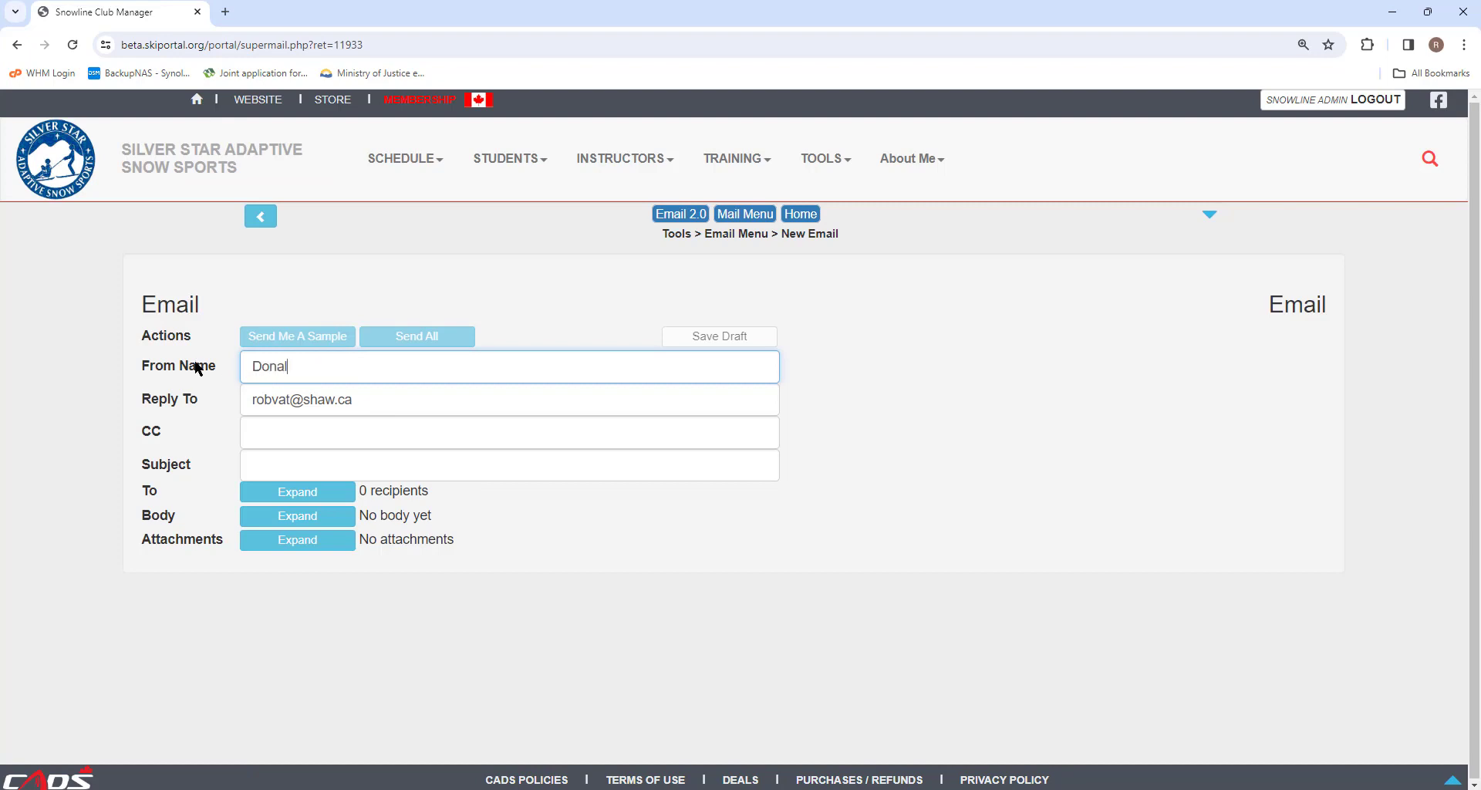
pyautogui.write('d Duck')
pyautogui.click(274, 432)
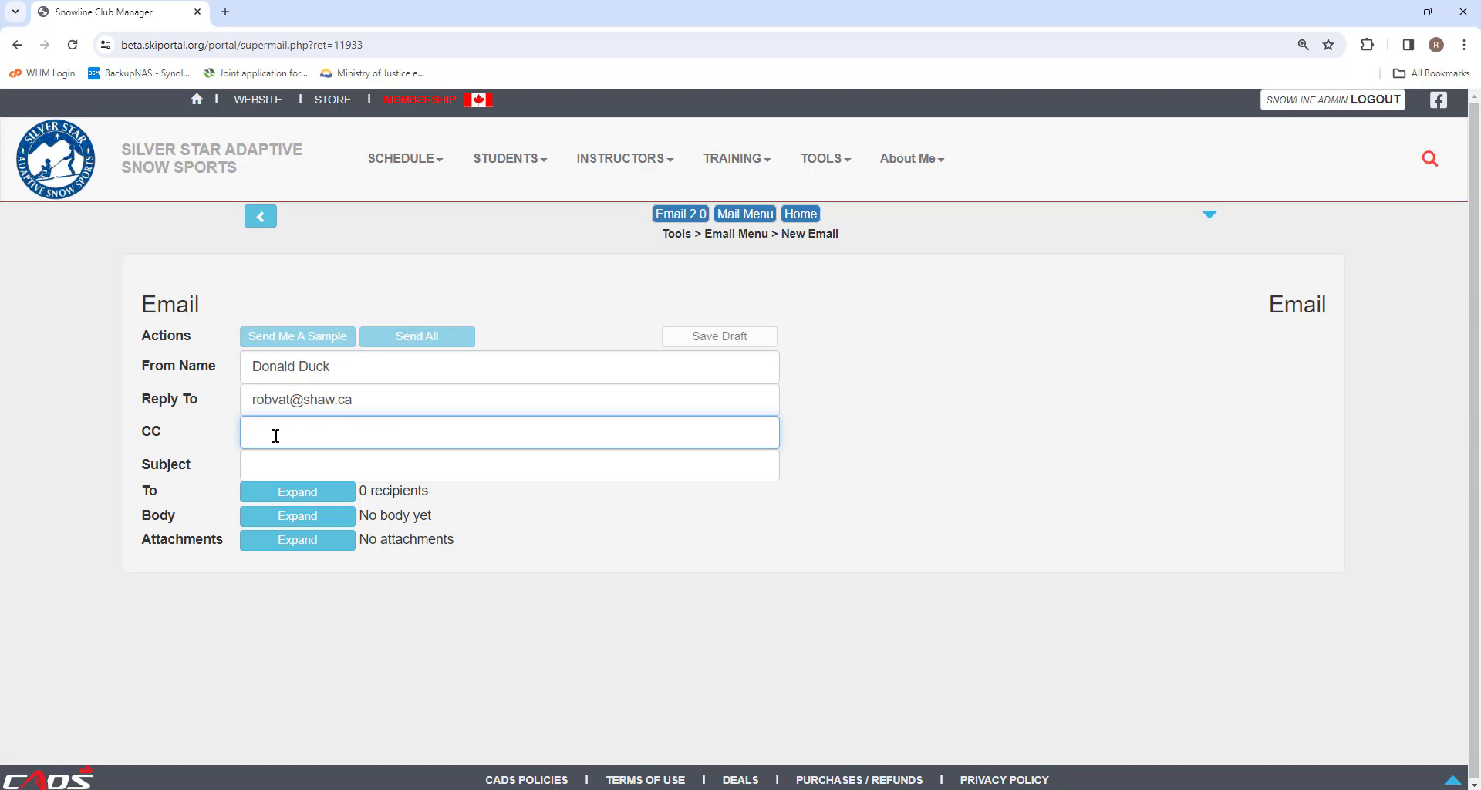
# Step: Enter the subject 'Demo of Basic Email', correcting the typos
pyautogui.click(271, 463)
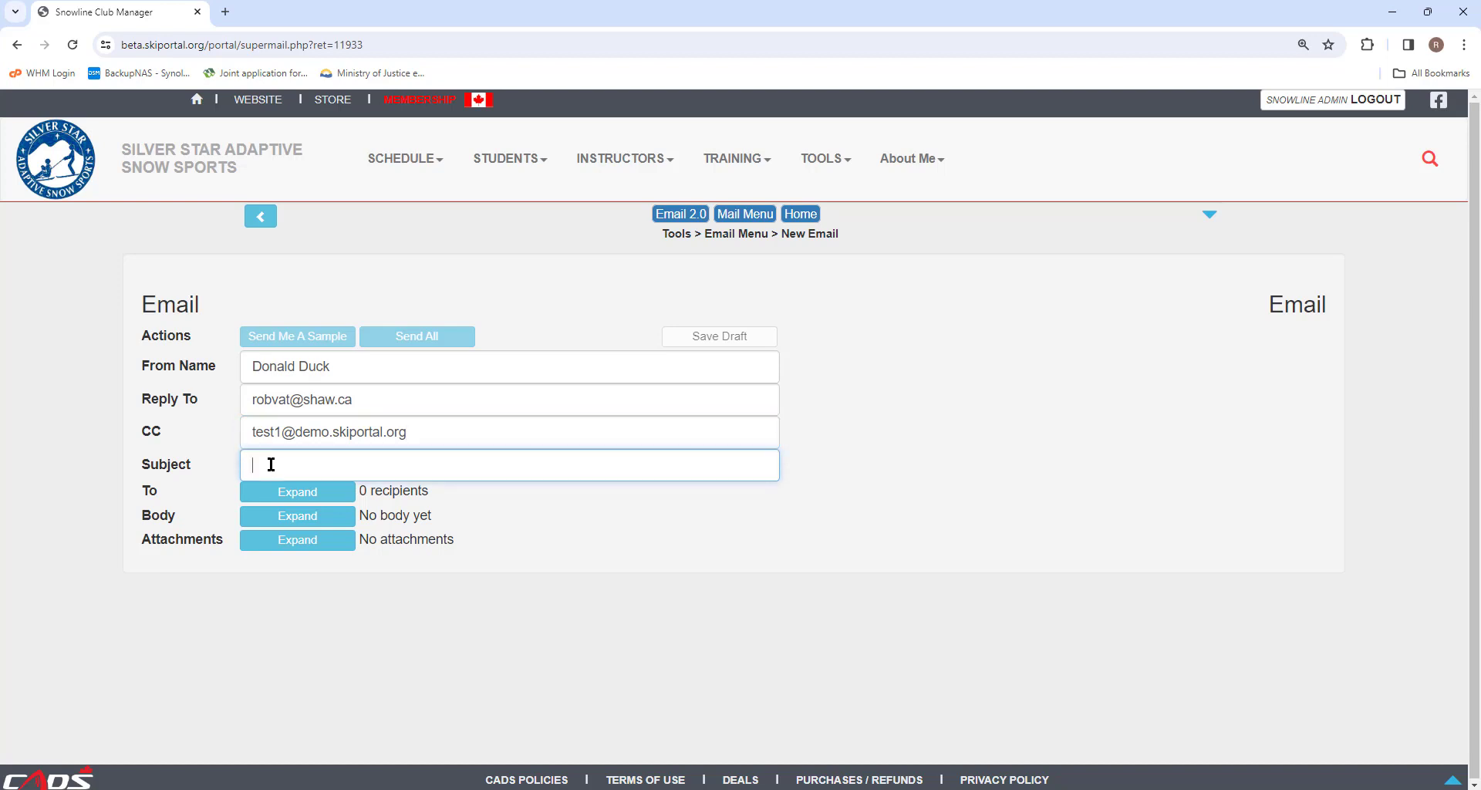
pyautogui.write('Demo of Ba')
pyautogui.write('sic MEail')
pyautogui.press('BackSpace')
pyautogui.press('BackSpace')
pyautogui.press('BackSpace')
pyautogui.press('BackSpace')
pyautogui.write('email')
pyautogui.press('BackSpace')
pyautogui.press('BackSpace')
pyautogui.press('BackSpace')
pyautogui.press('BackSpace')
pyautogui.press('BackSpace')
pyautogui.press('BackSpace')
pyautogui.write('Email')
# Step: Add all Student members as recipients using the Member Type filter
pyautogui.click(297, 494)
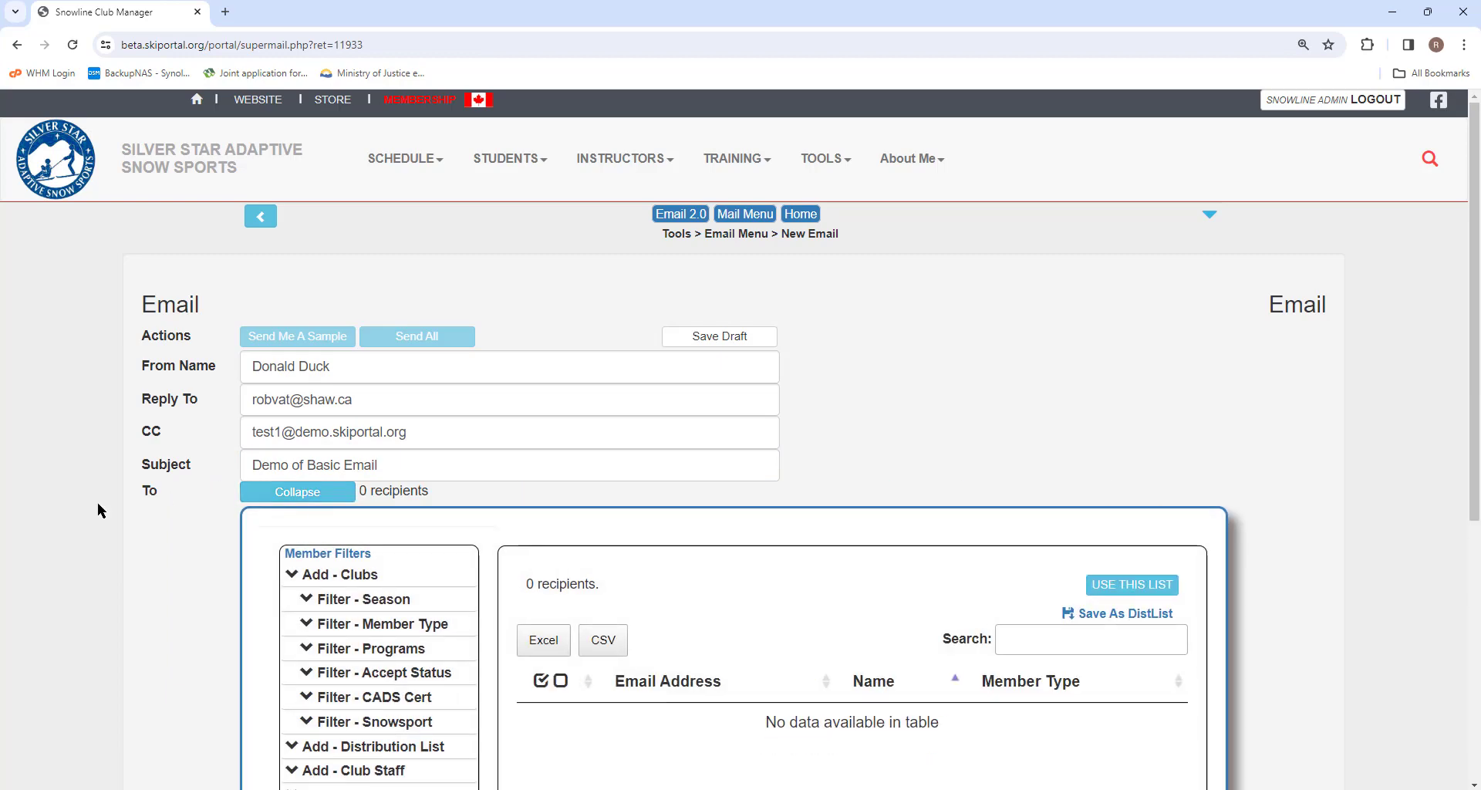
pyautogui.scroll(-4, 174, 480)
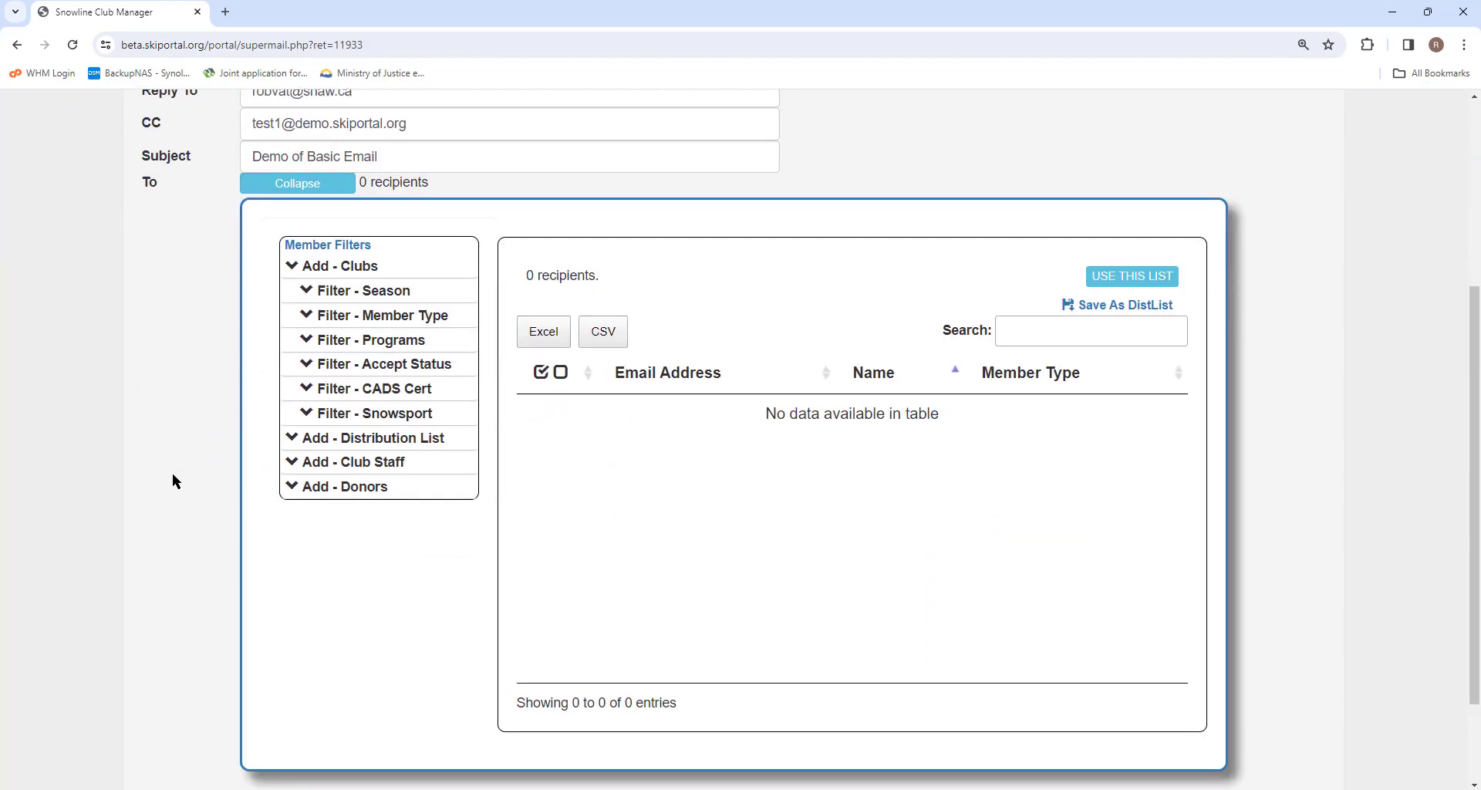
pyautogui.click(318, 270)
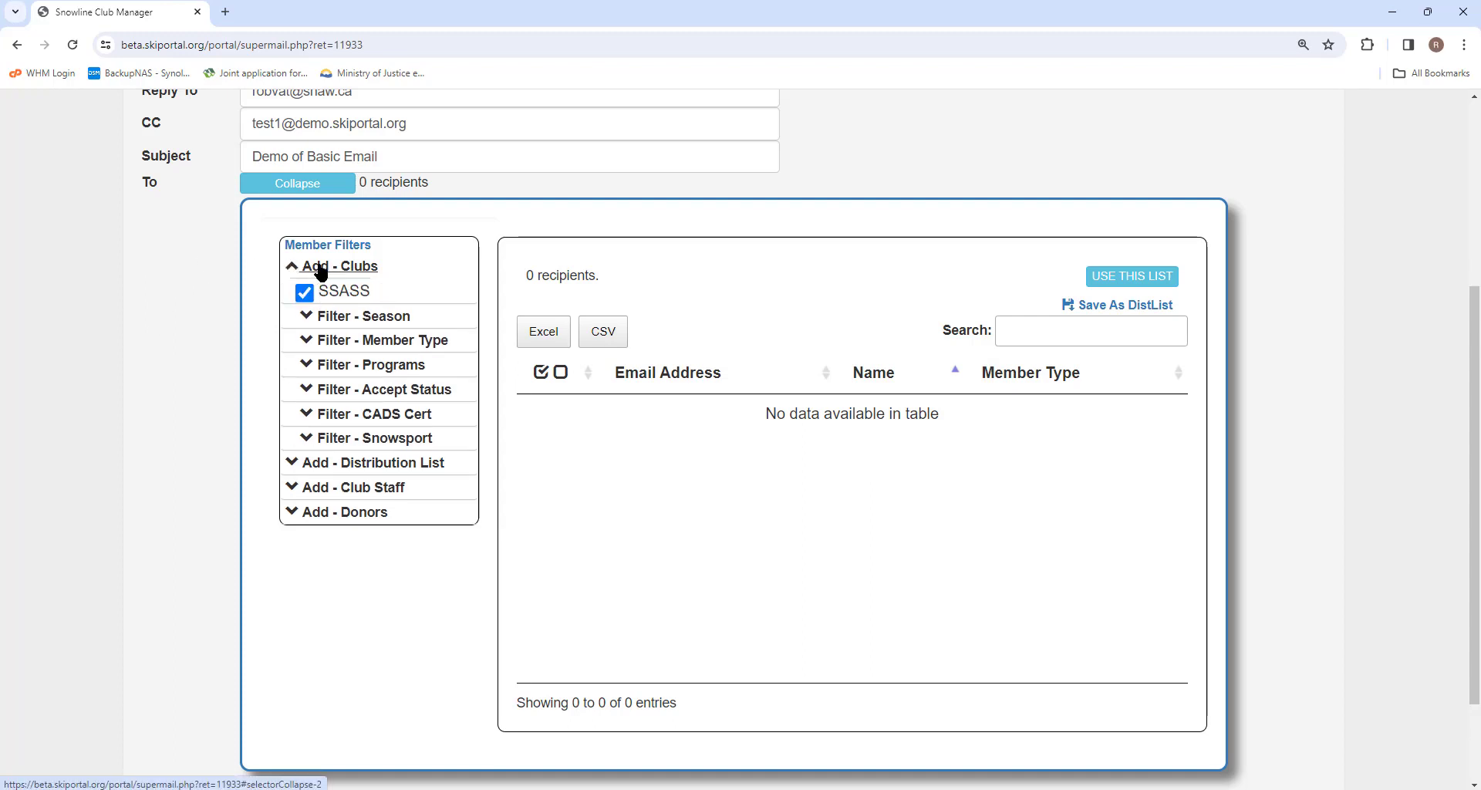
pyautogui.click(321, 270)
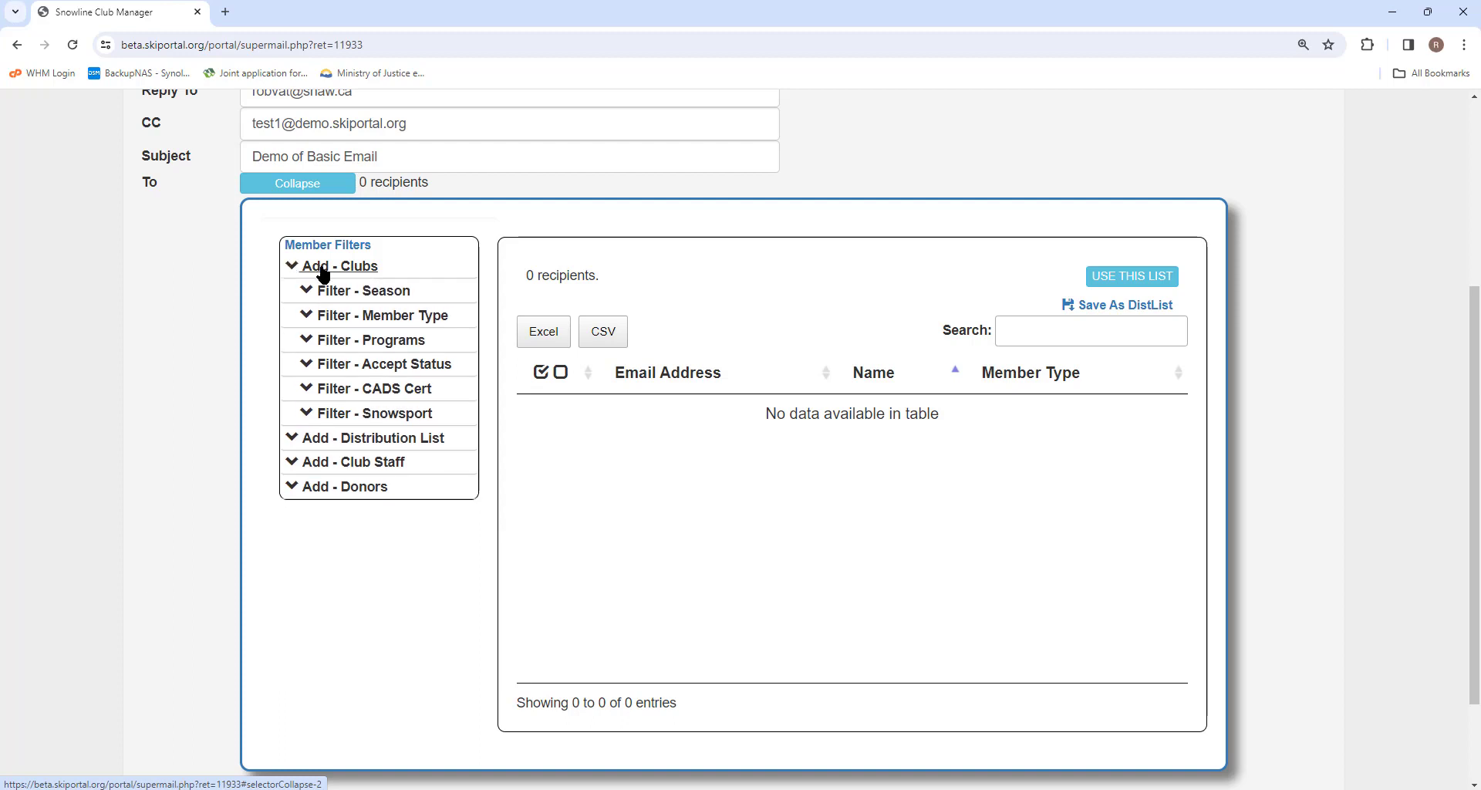
pyautogui.click(336, 320)
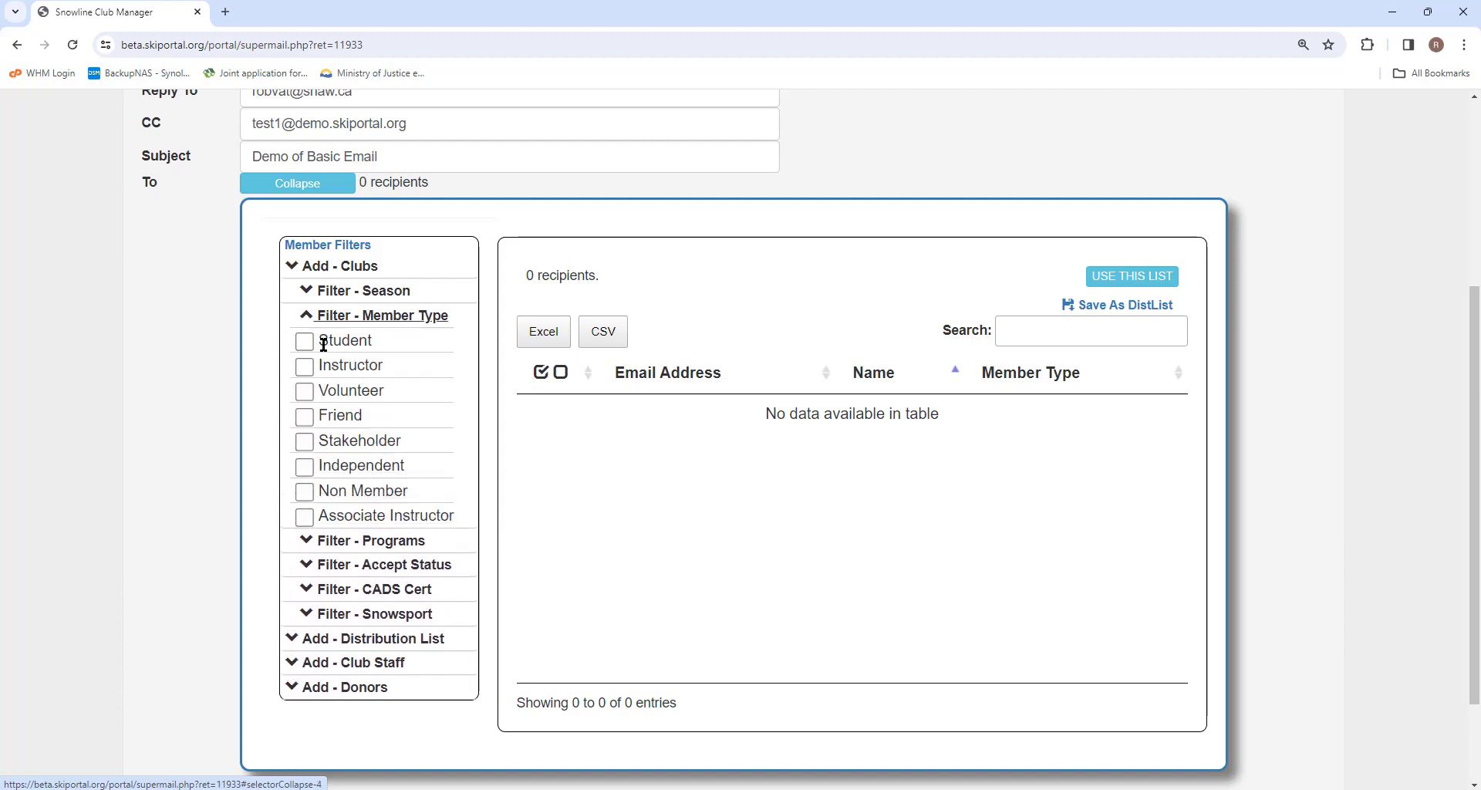
pyautogui.click(306, 339)
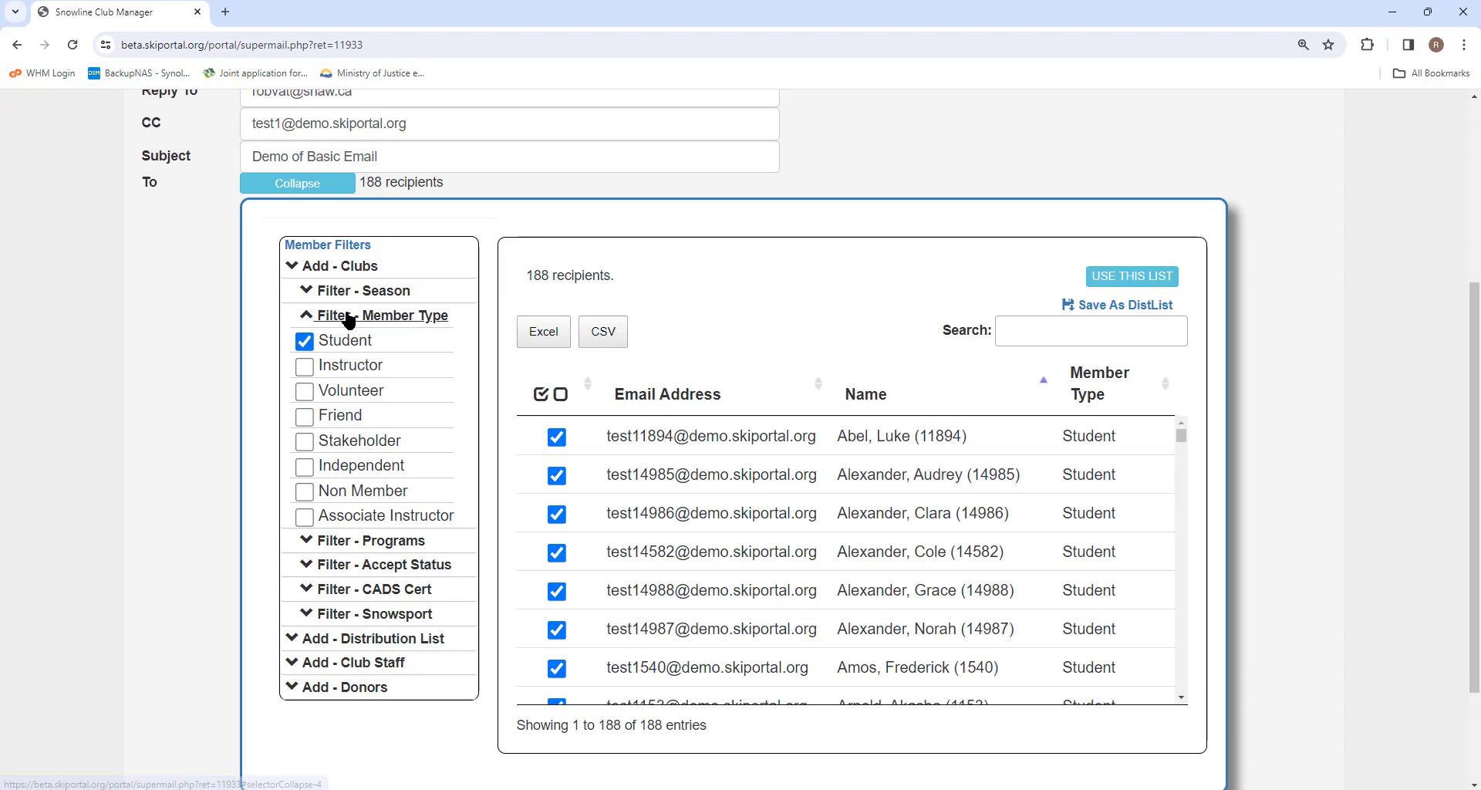
pyautogui.click(342, 319)
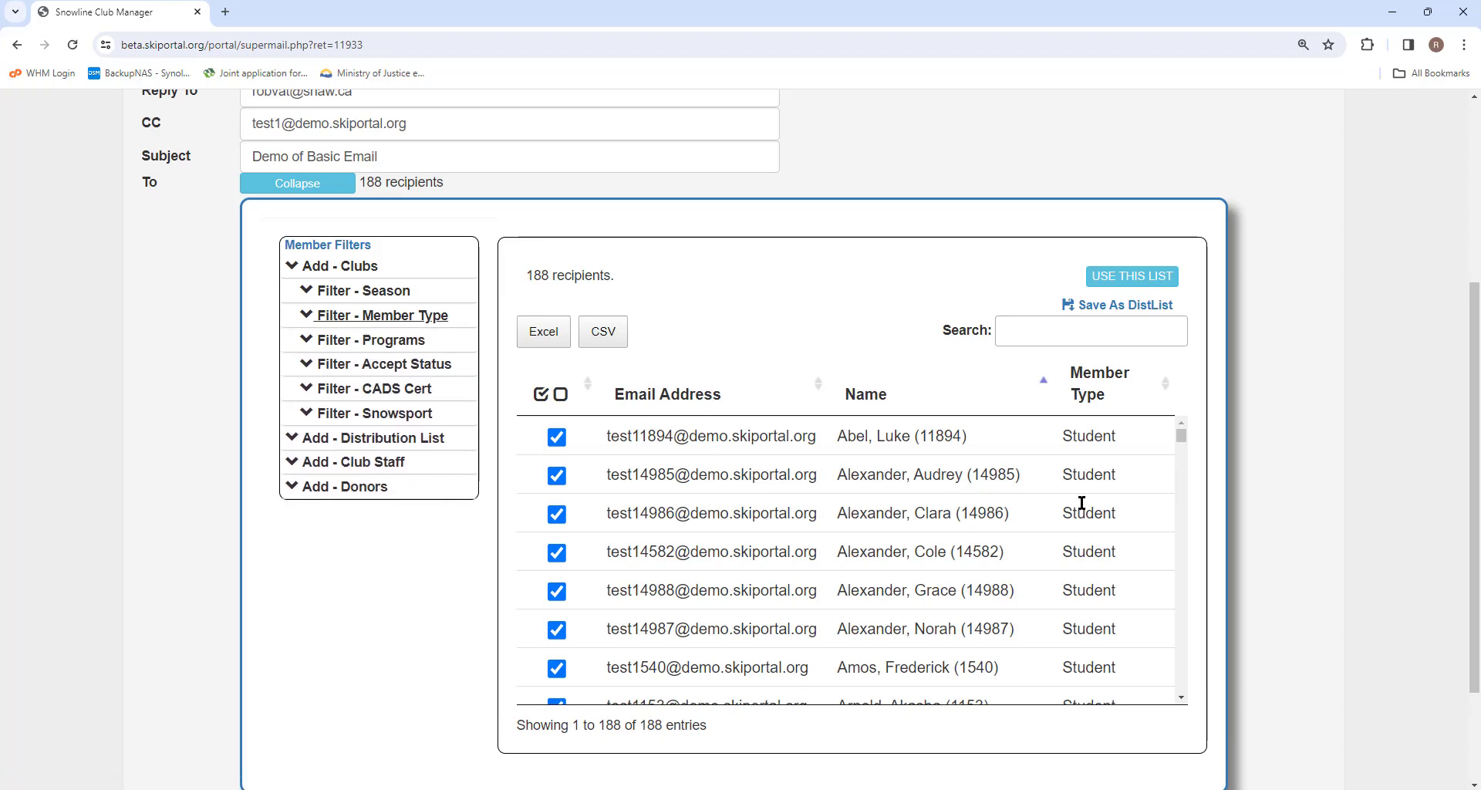
# Step: Sort recipients by Name descending and leave only the first one checked
pyautogui.moveTo(1181, 434); pyautogui.dragTo(1182, 511)
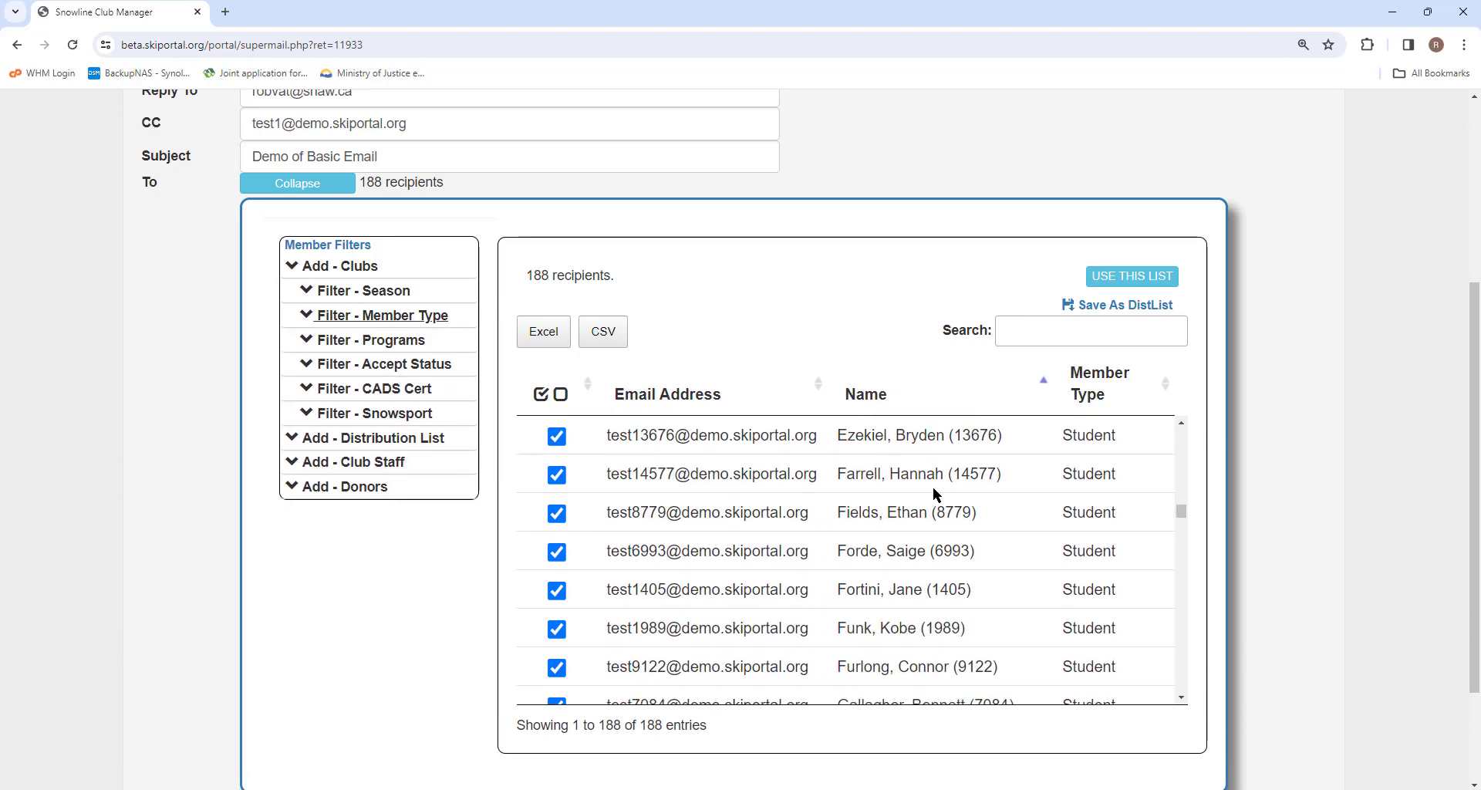
pyautogui.click(868, 394)
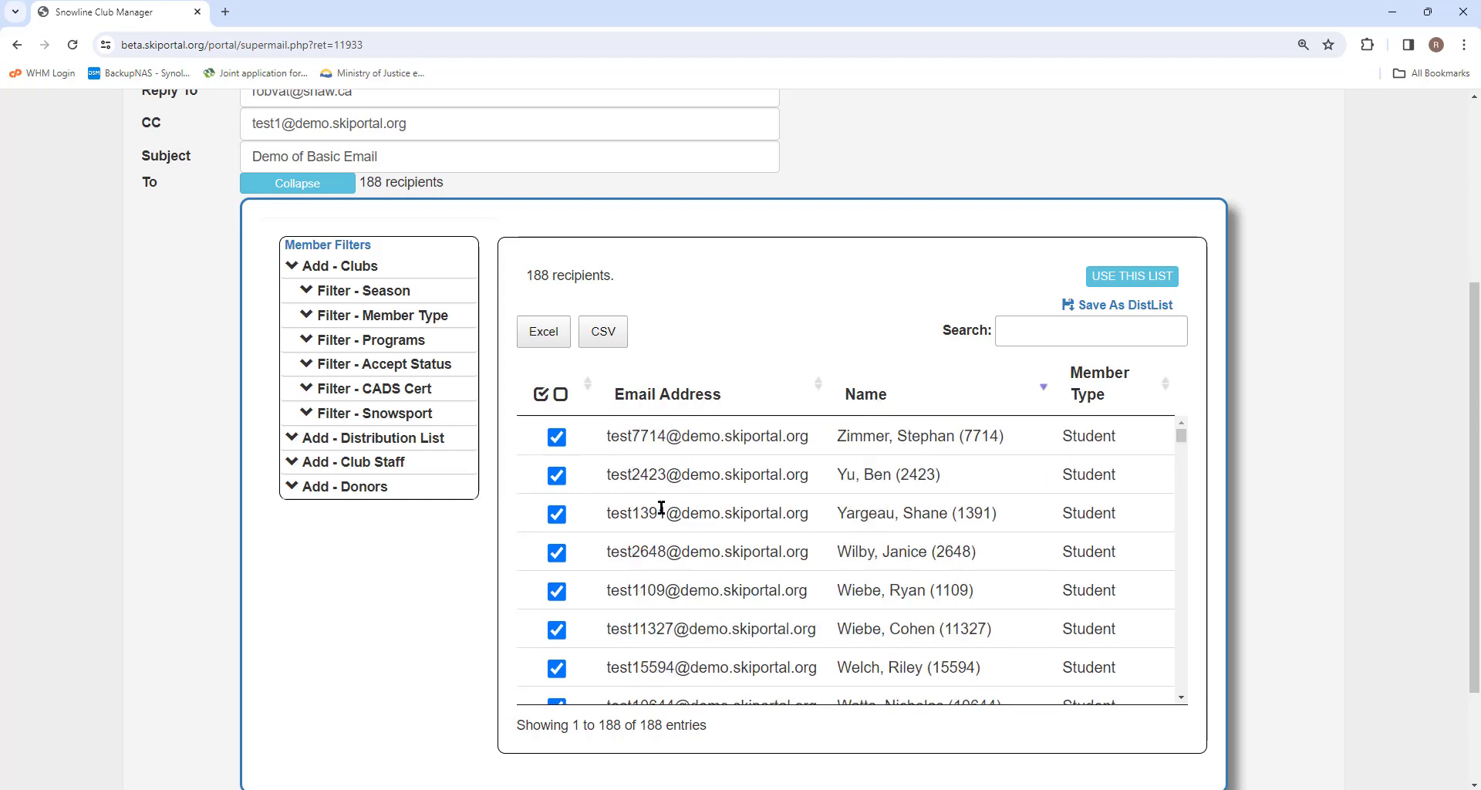
pyautogui.click(556, 476)
pyautogui.click(556, 514)
pyautogui.click(557, 553)
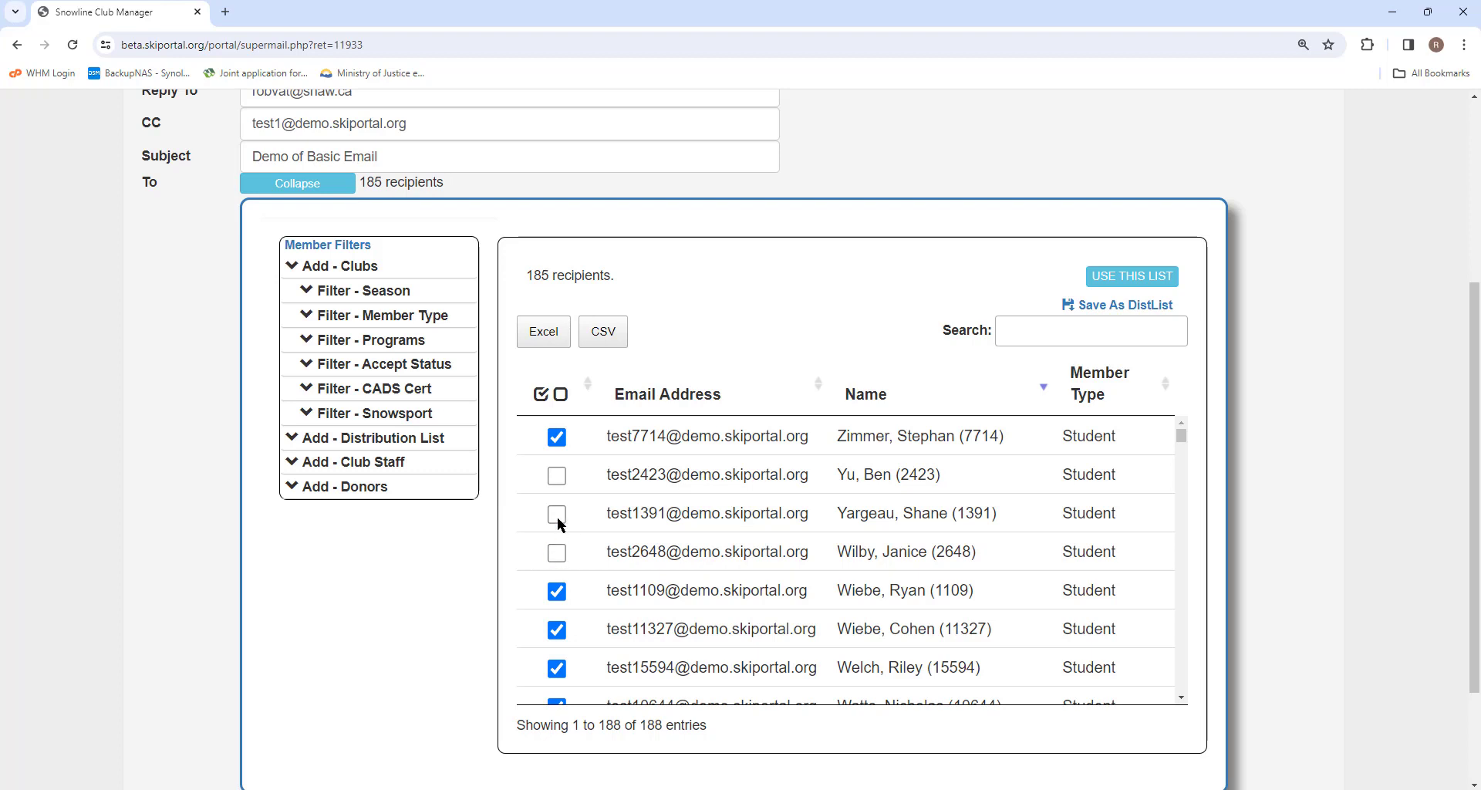
pyautogui.click(554, 594)
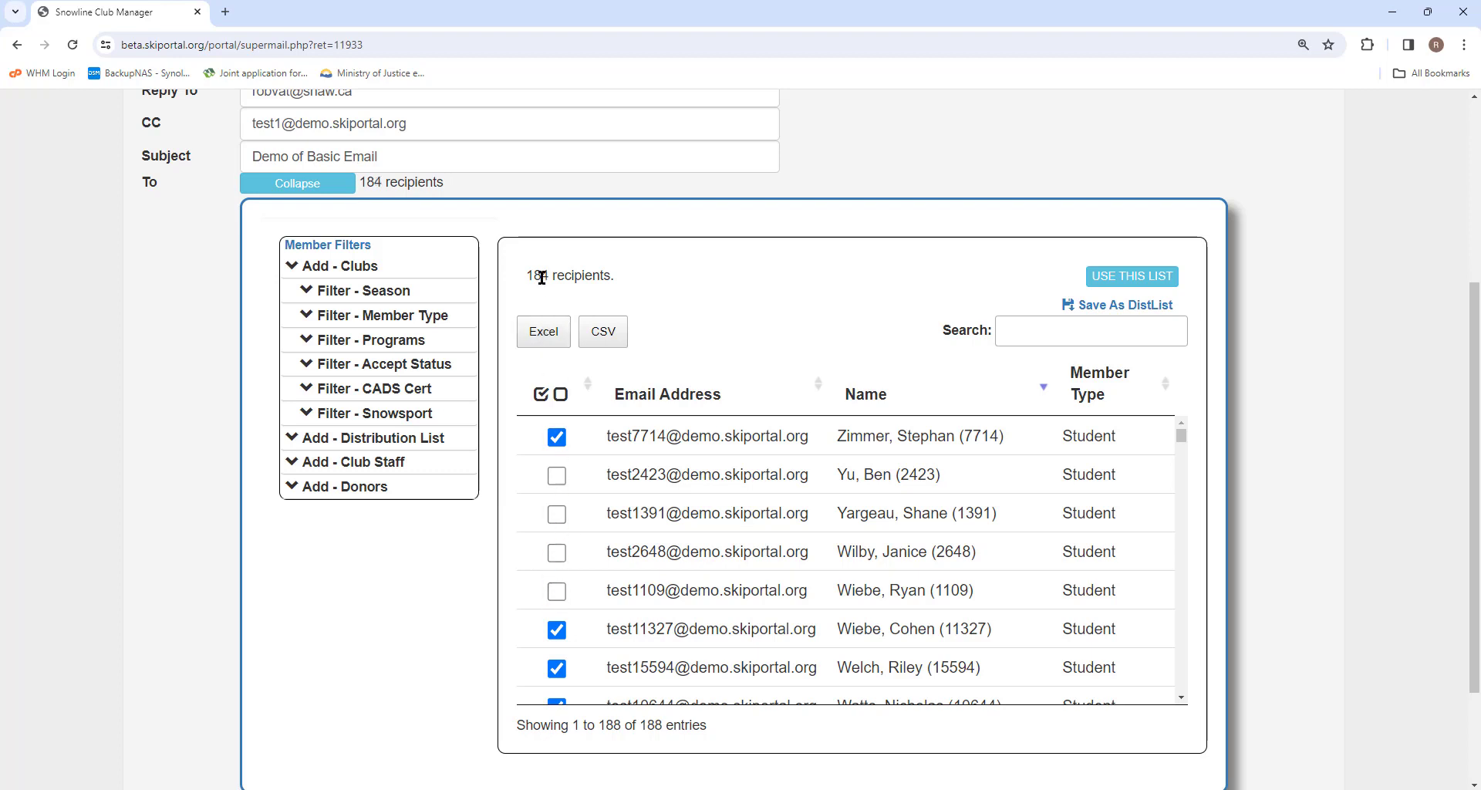
pyautogui.click(560, 396)
pyautogui.click(561, 434)
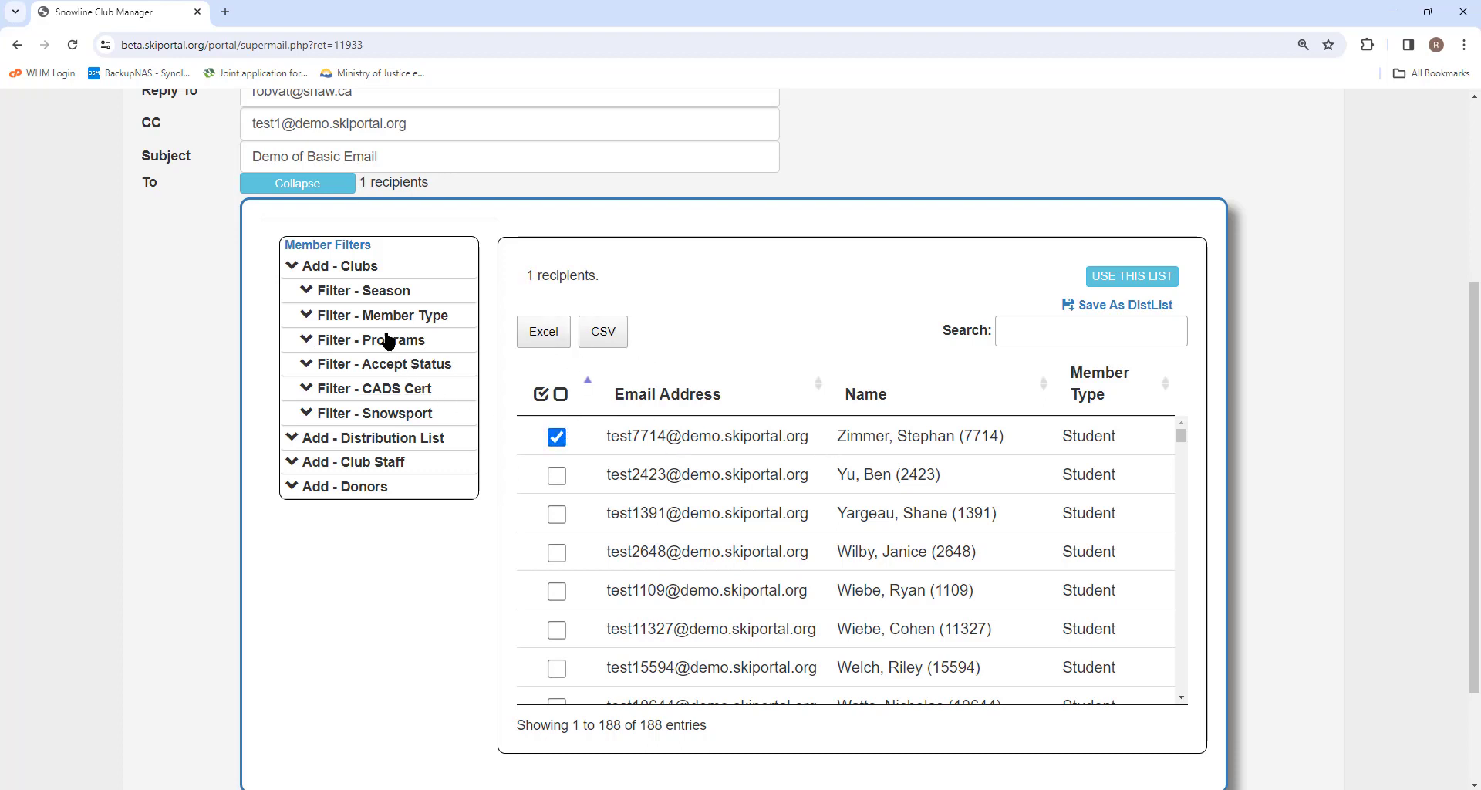
# Step: Try the Visitors program filter (72 results), then remove it to restore all 188 recipients
pyautogui.click(339, 318)
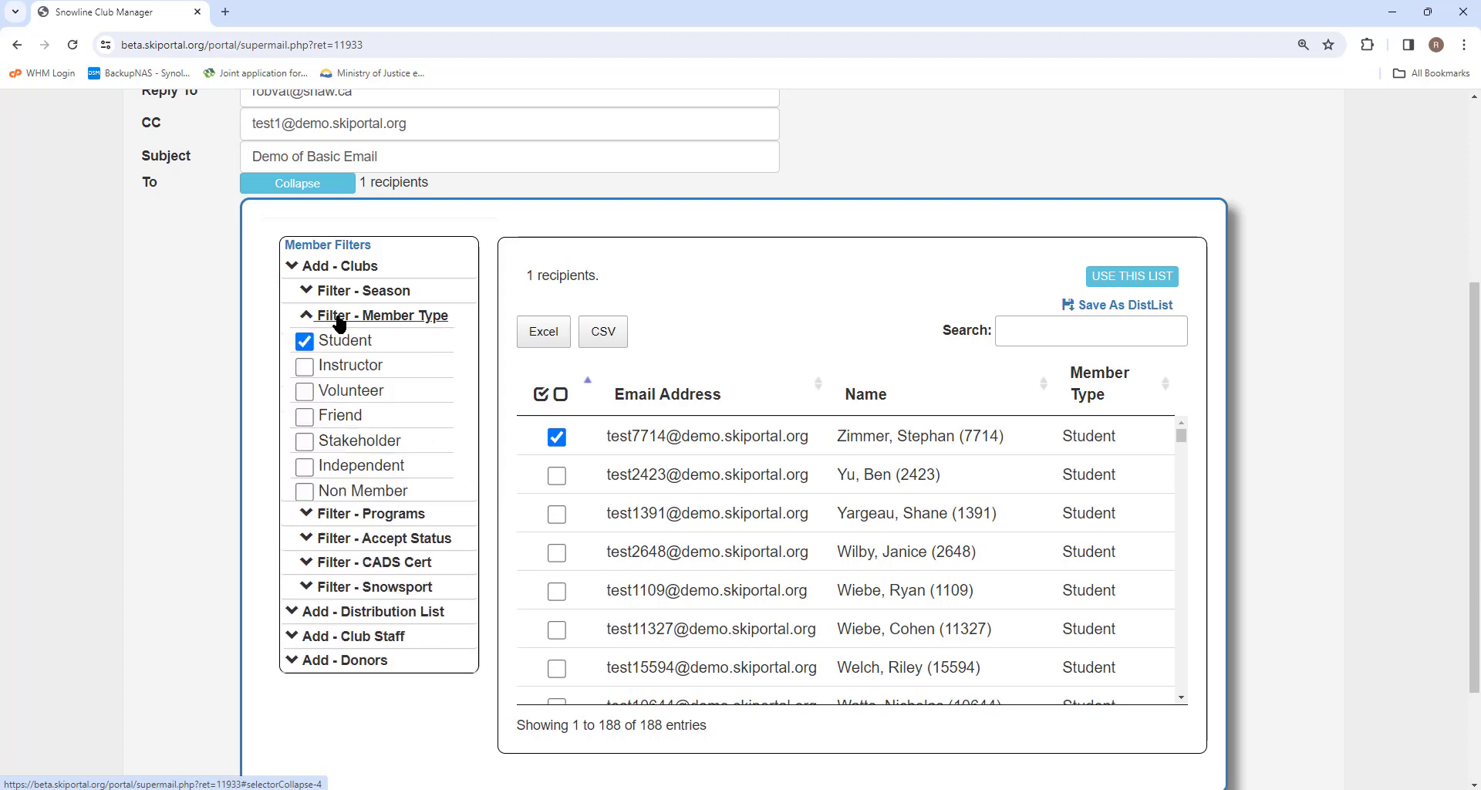
pyautogui.click(331, 319)
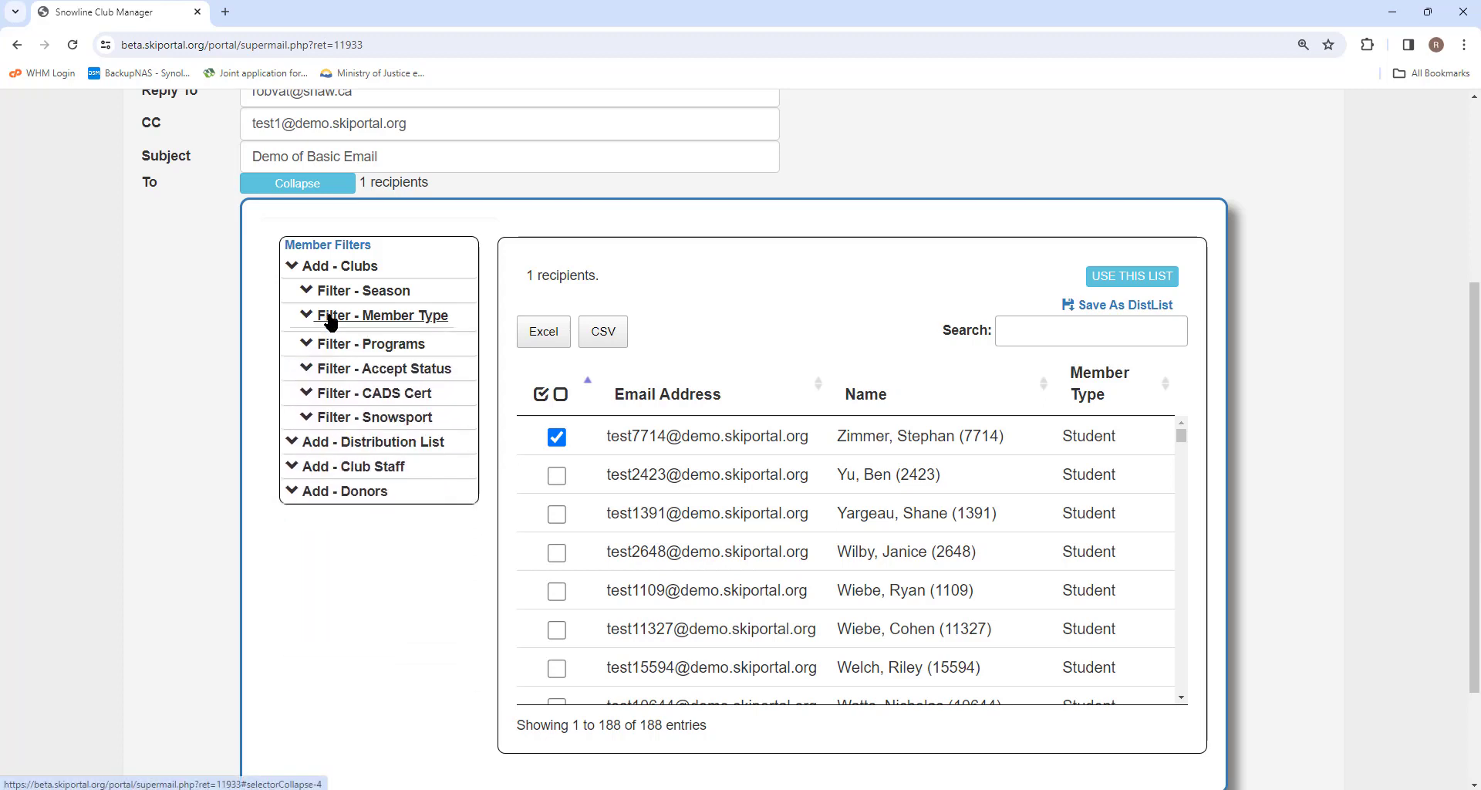
pyautogui.click(331, 340)
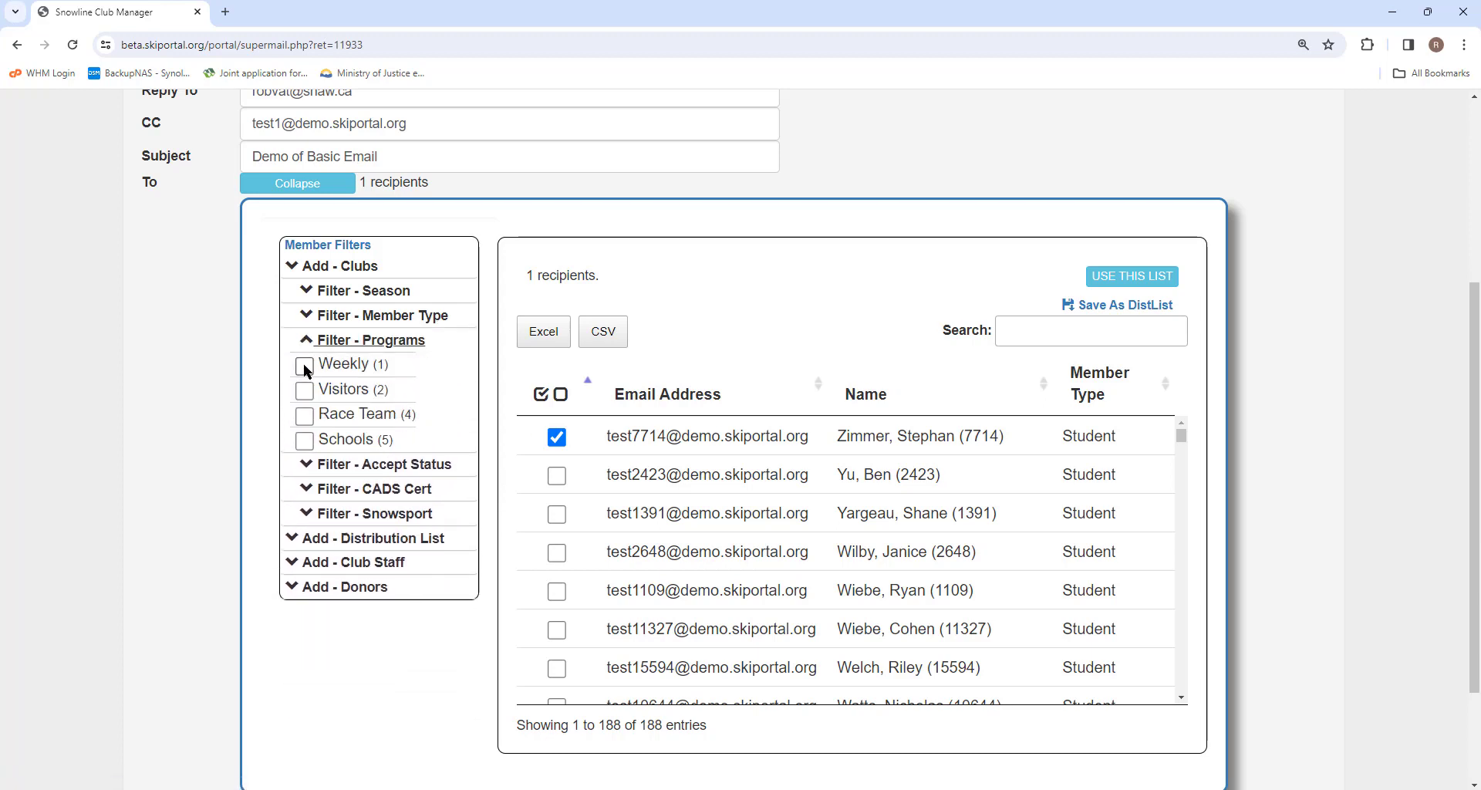
pyautogui.click(304, 390)
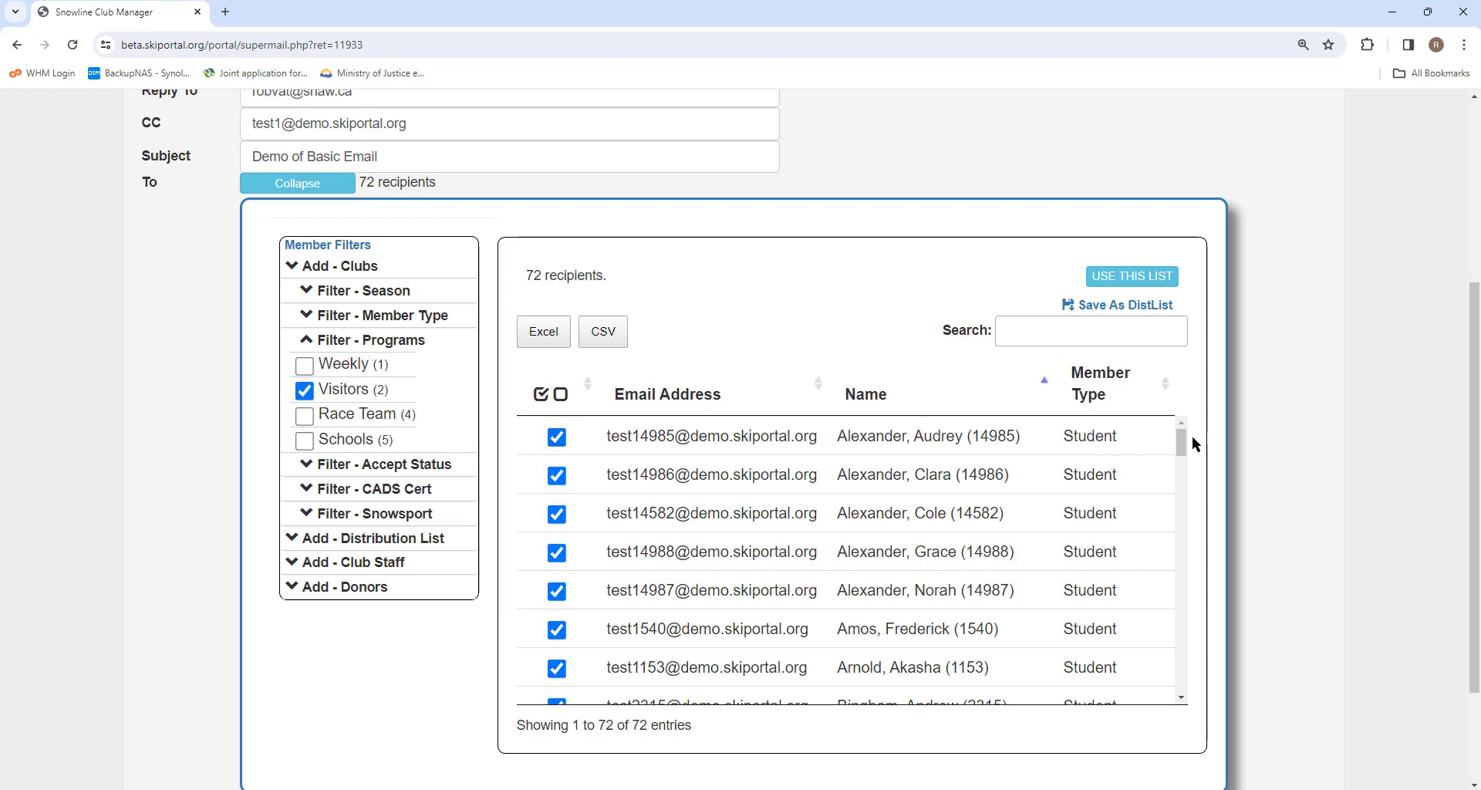
pyautogui.scroll(-1, 1182, 443)
pyautogui.moveTo(1184, 455); pyautogui.dragTo(1165, 431)
pyautogui.click(304, 392)
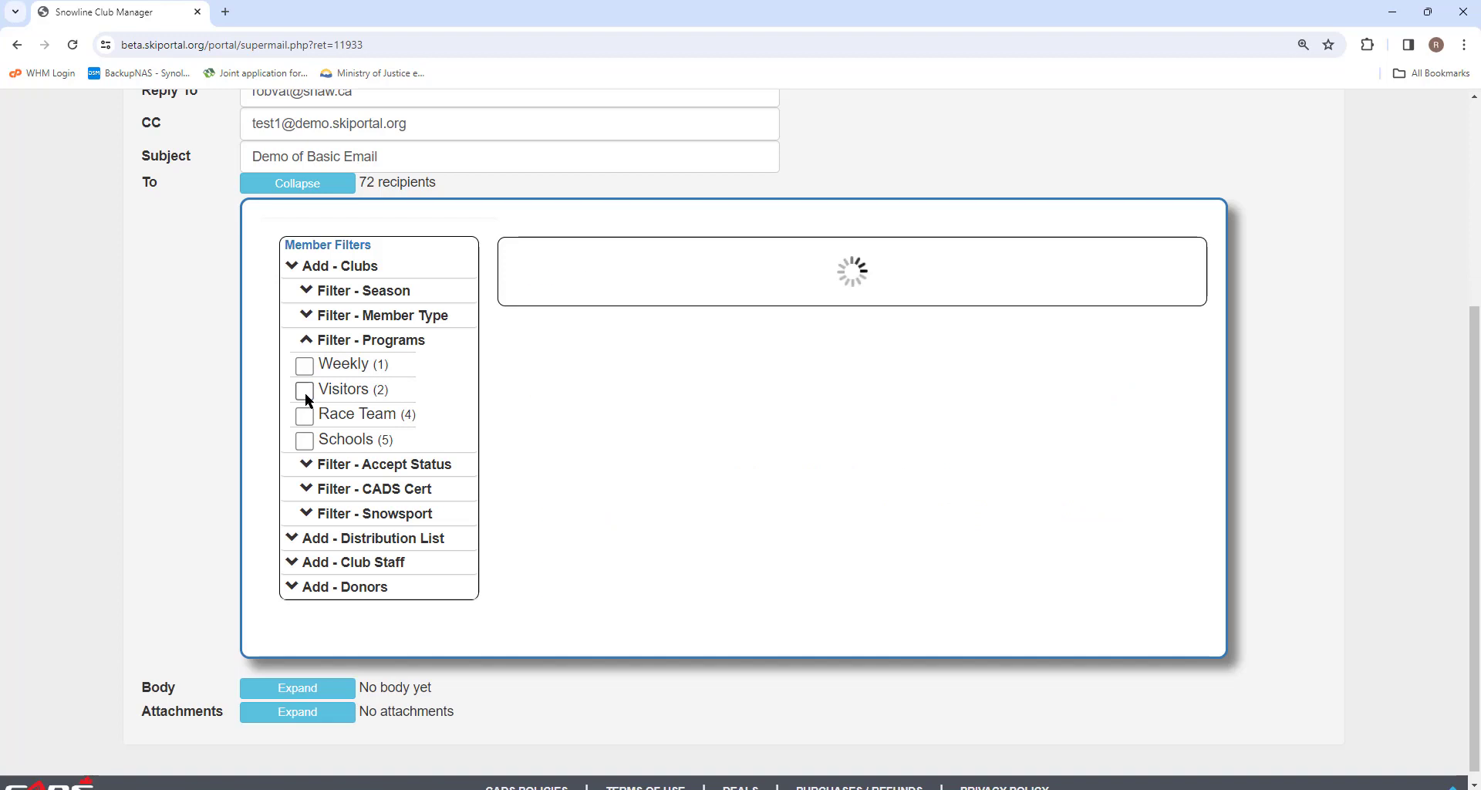
pyautogui.click(308, 340)
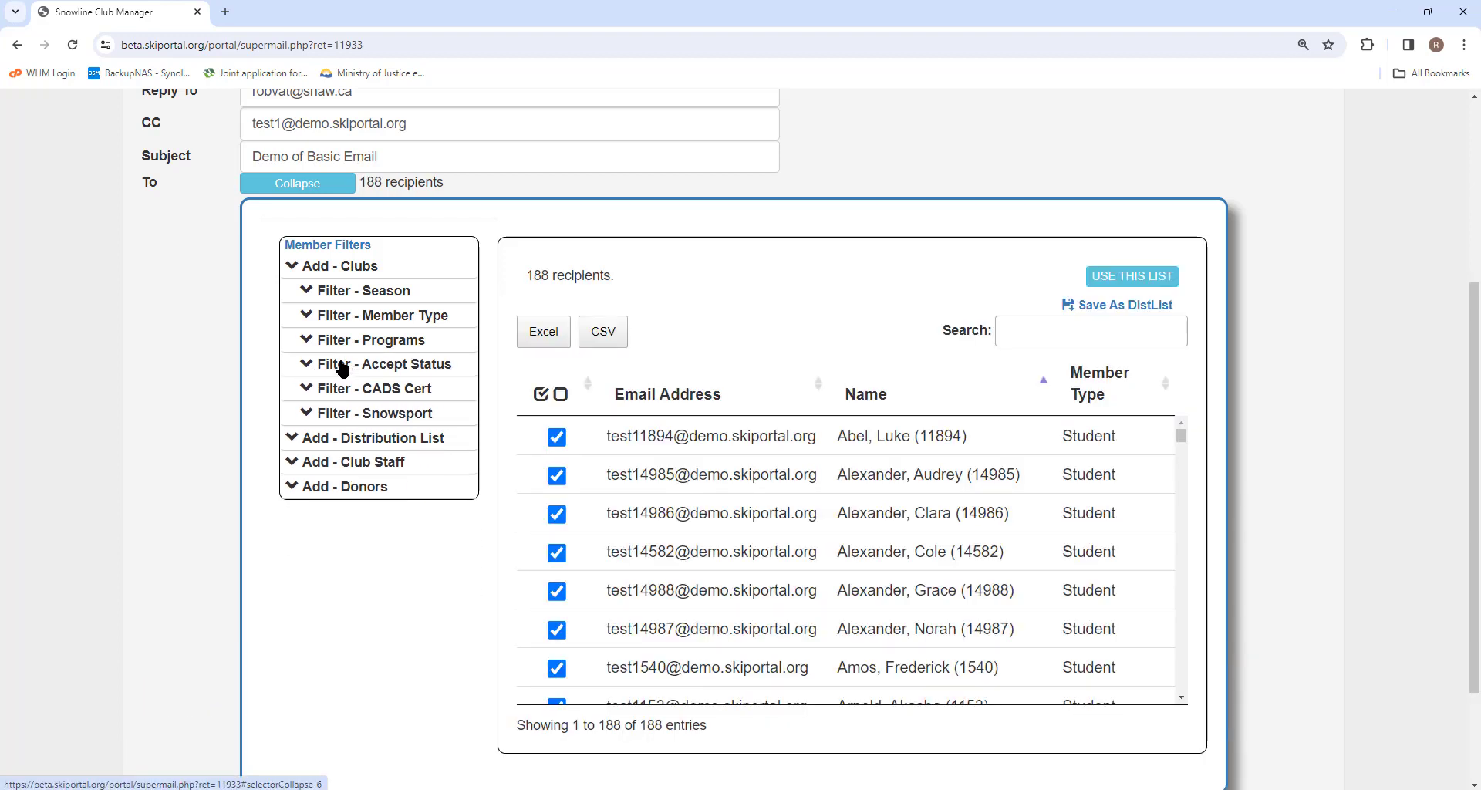
pyautogui.click(341, 370)
pyautogui.click(304, 389)
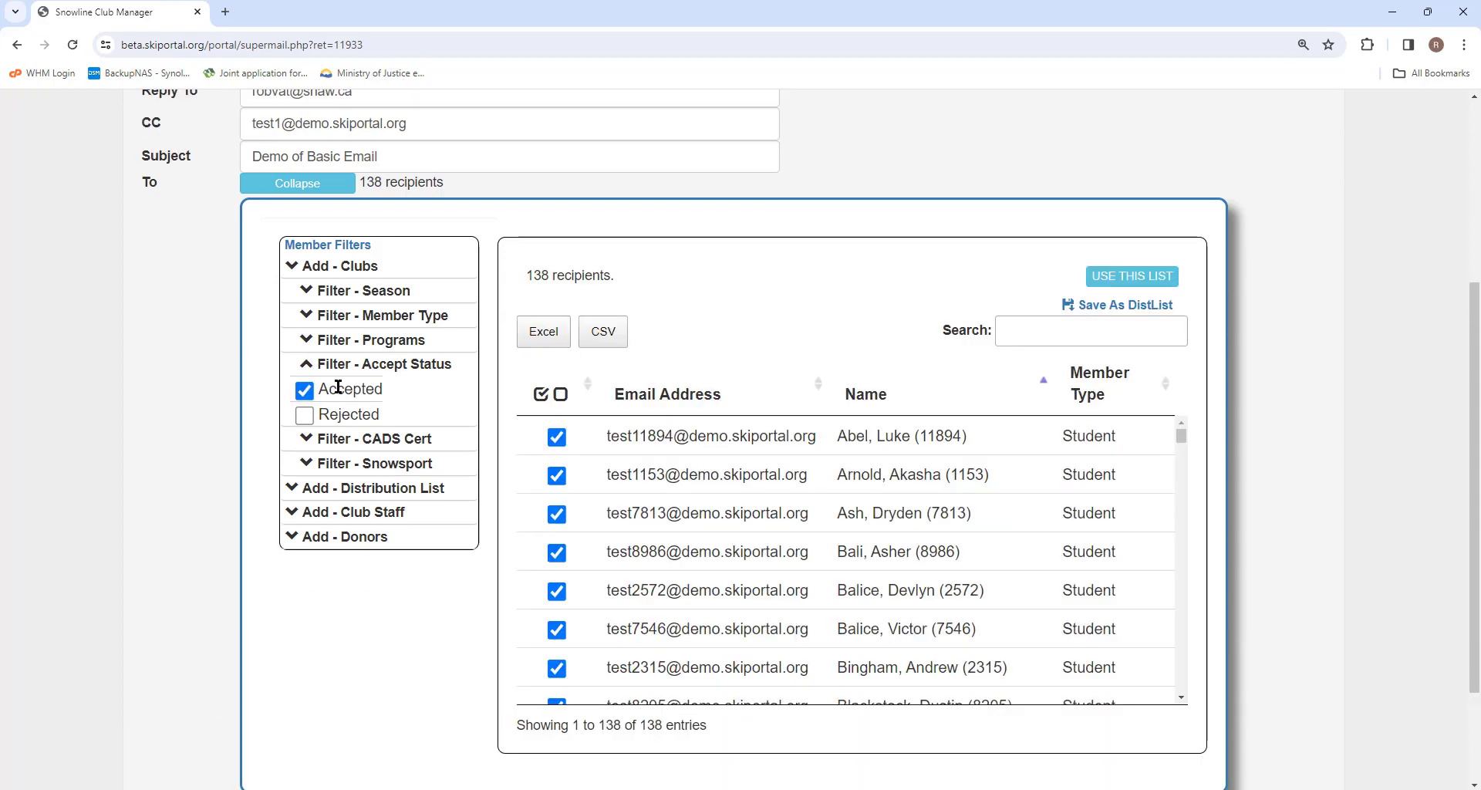
pyautogui.click(327, 368)
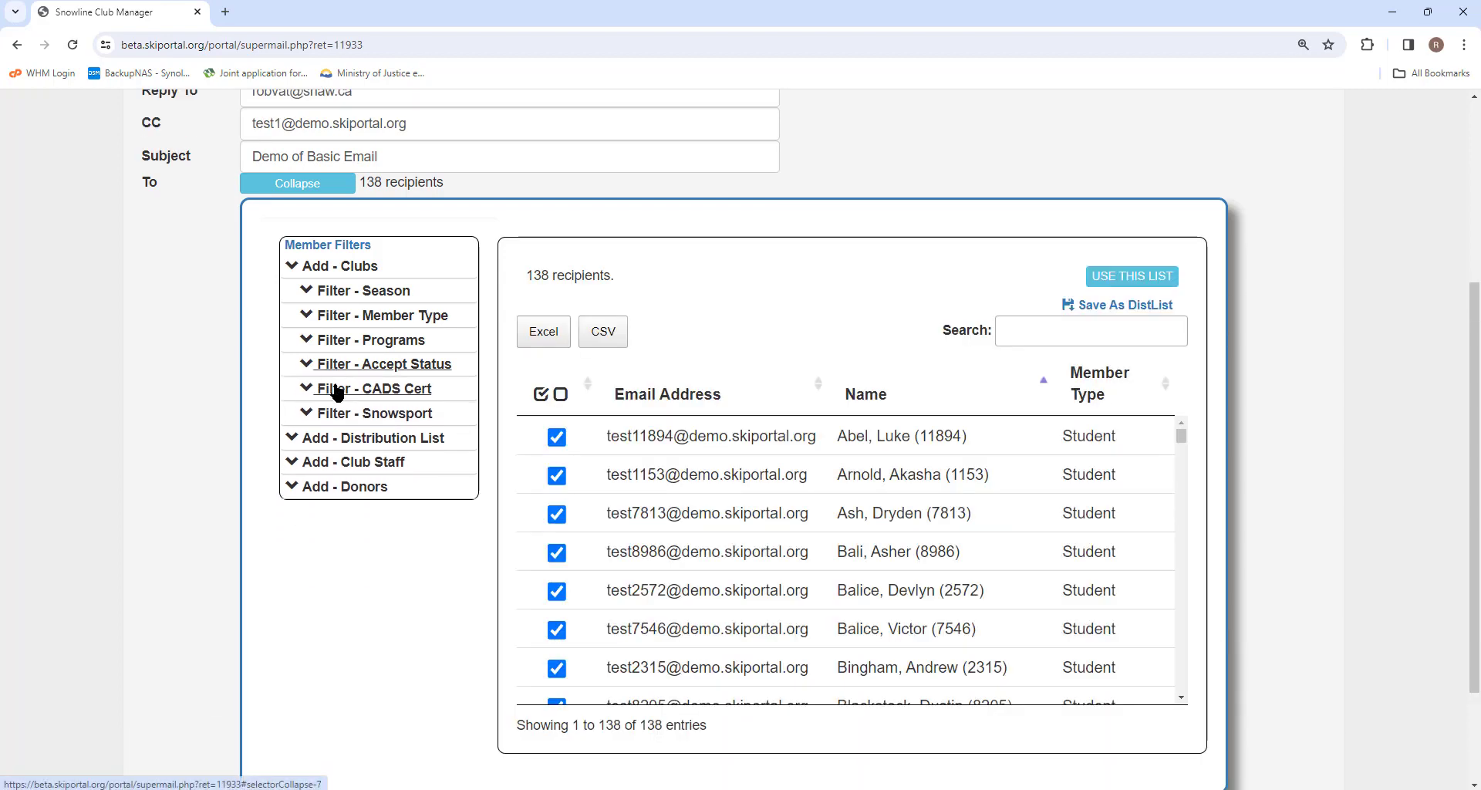
pyautogui.click(328, 392)
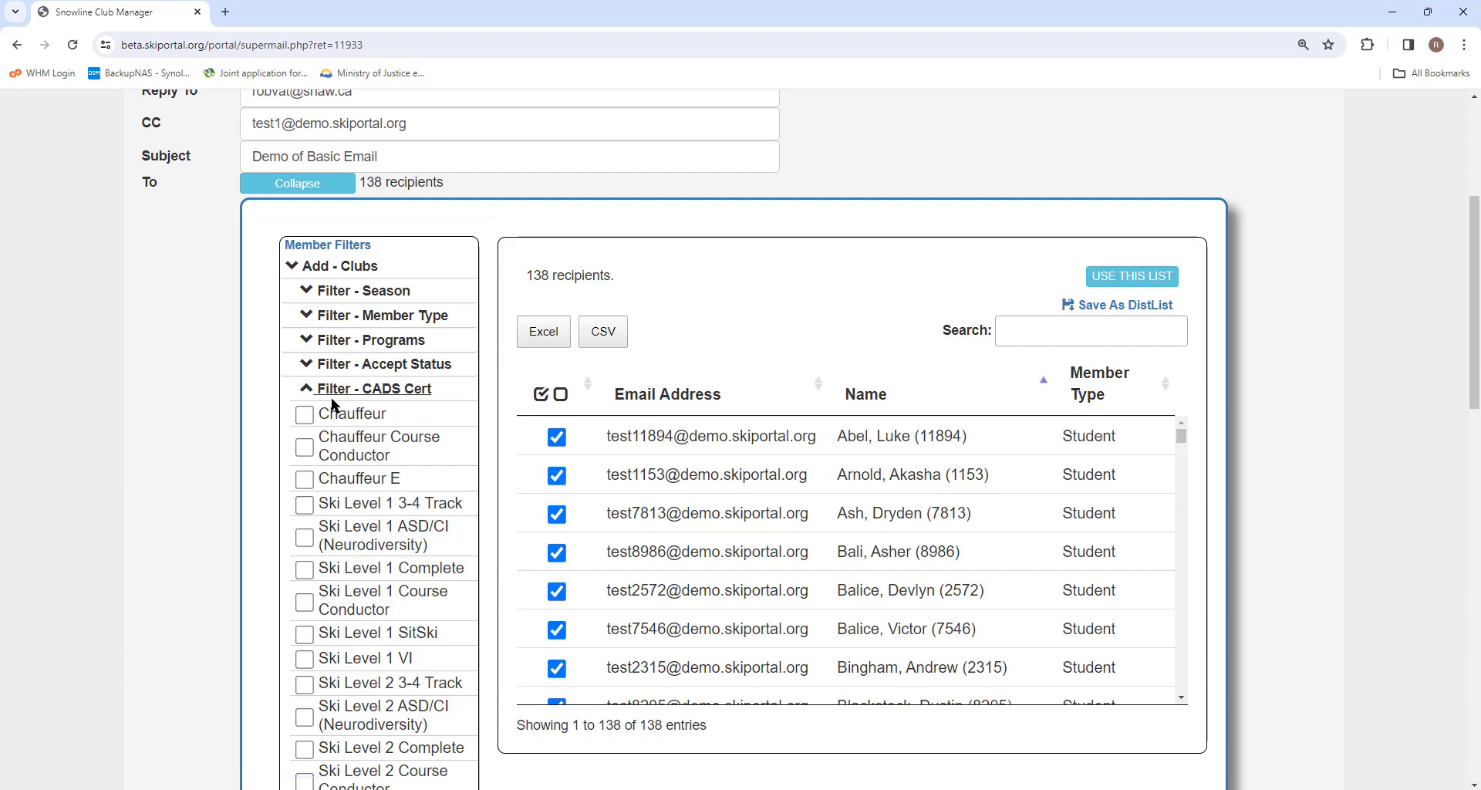
pyautogui.click(330, 390)
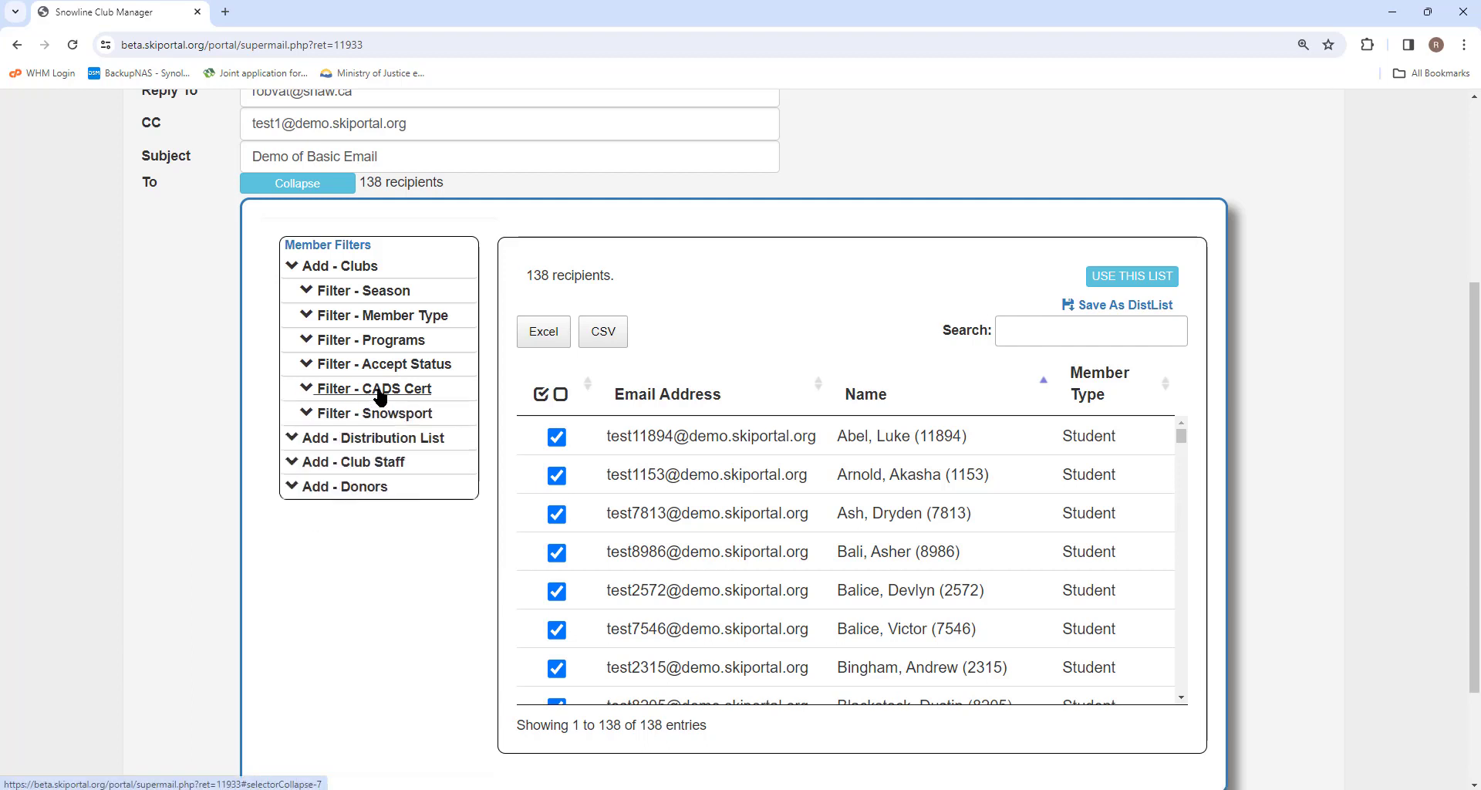
pyautogui.click(341, 414)
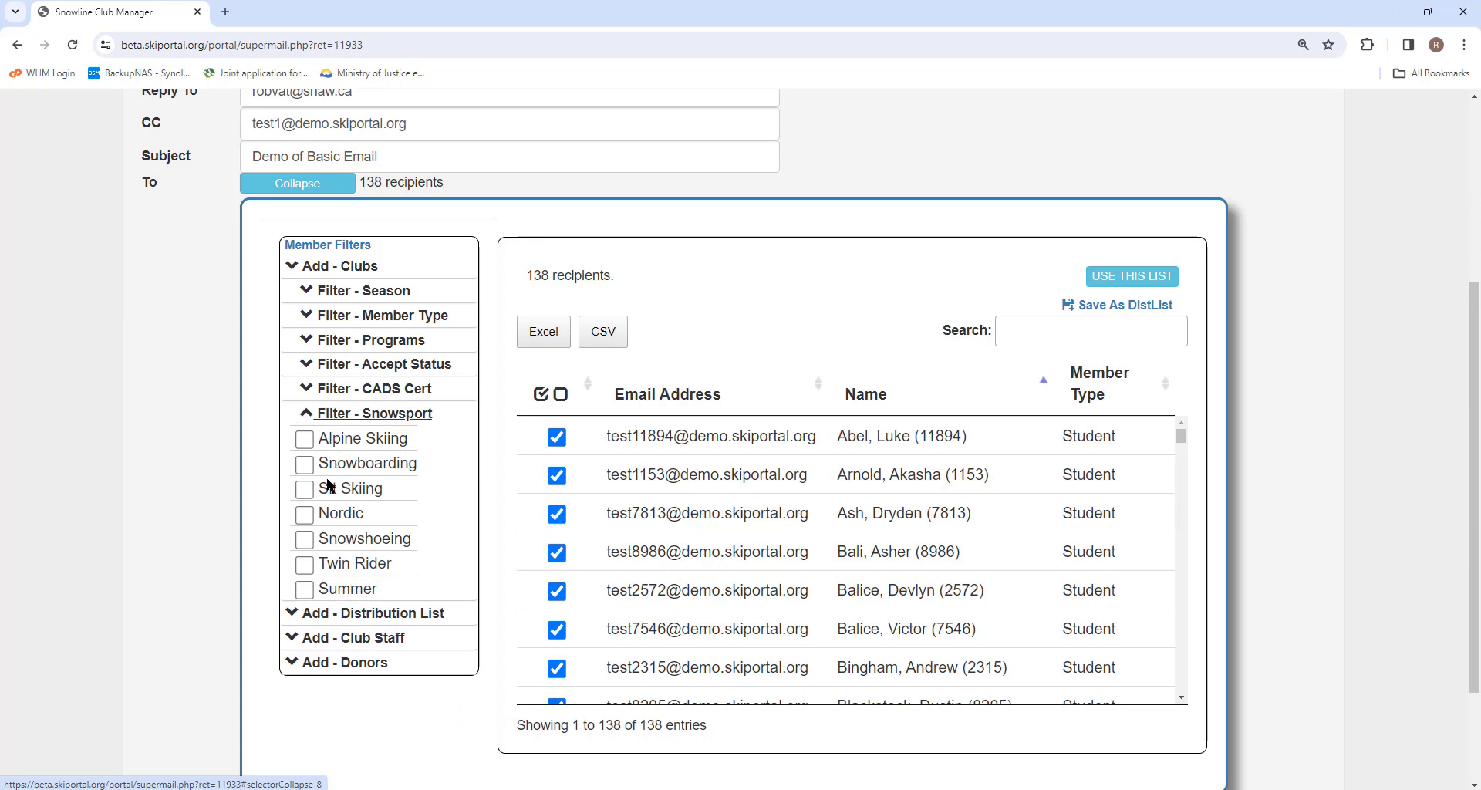
pyautogui.click(331, 415)
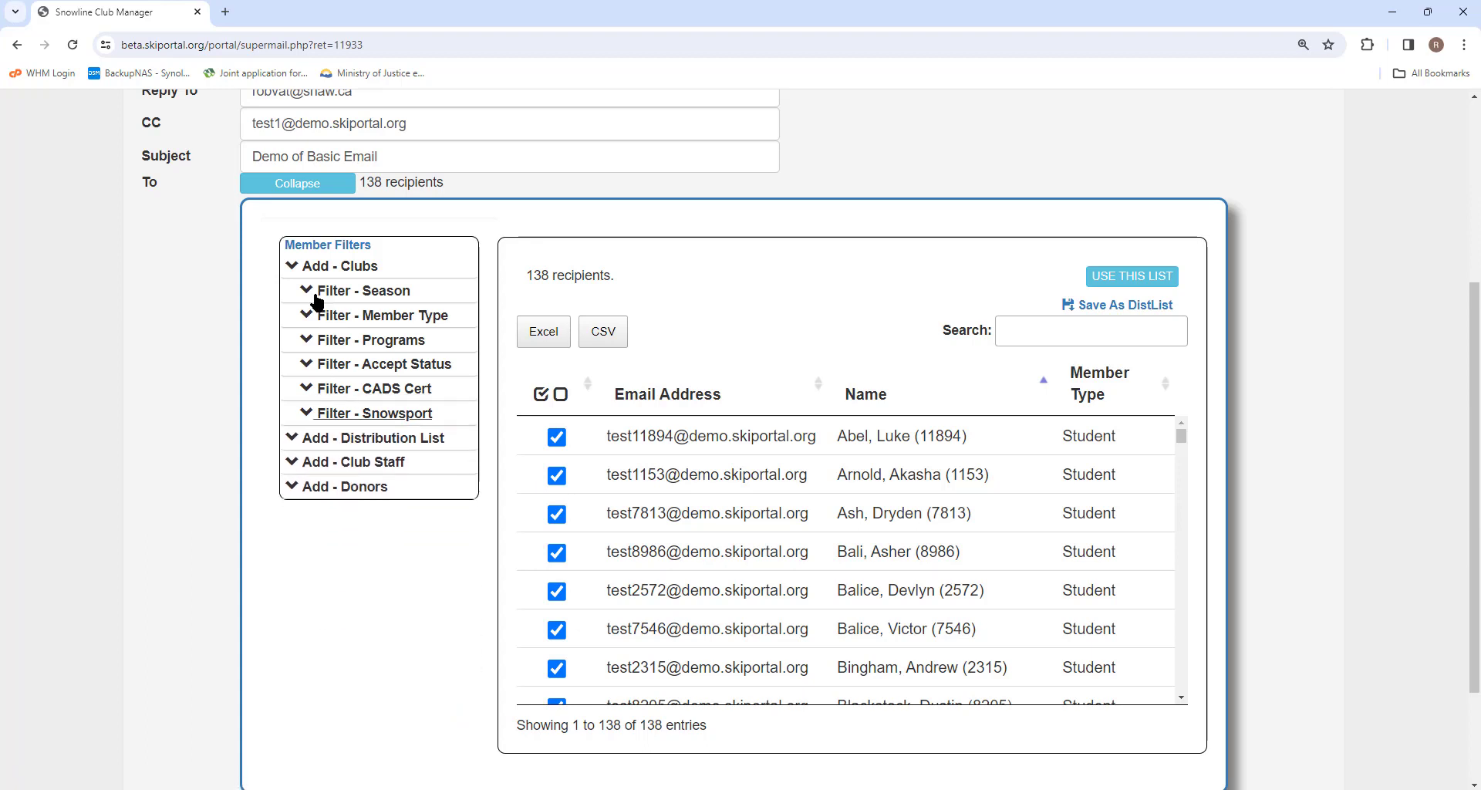
pyautogui.click(293, 270)
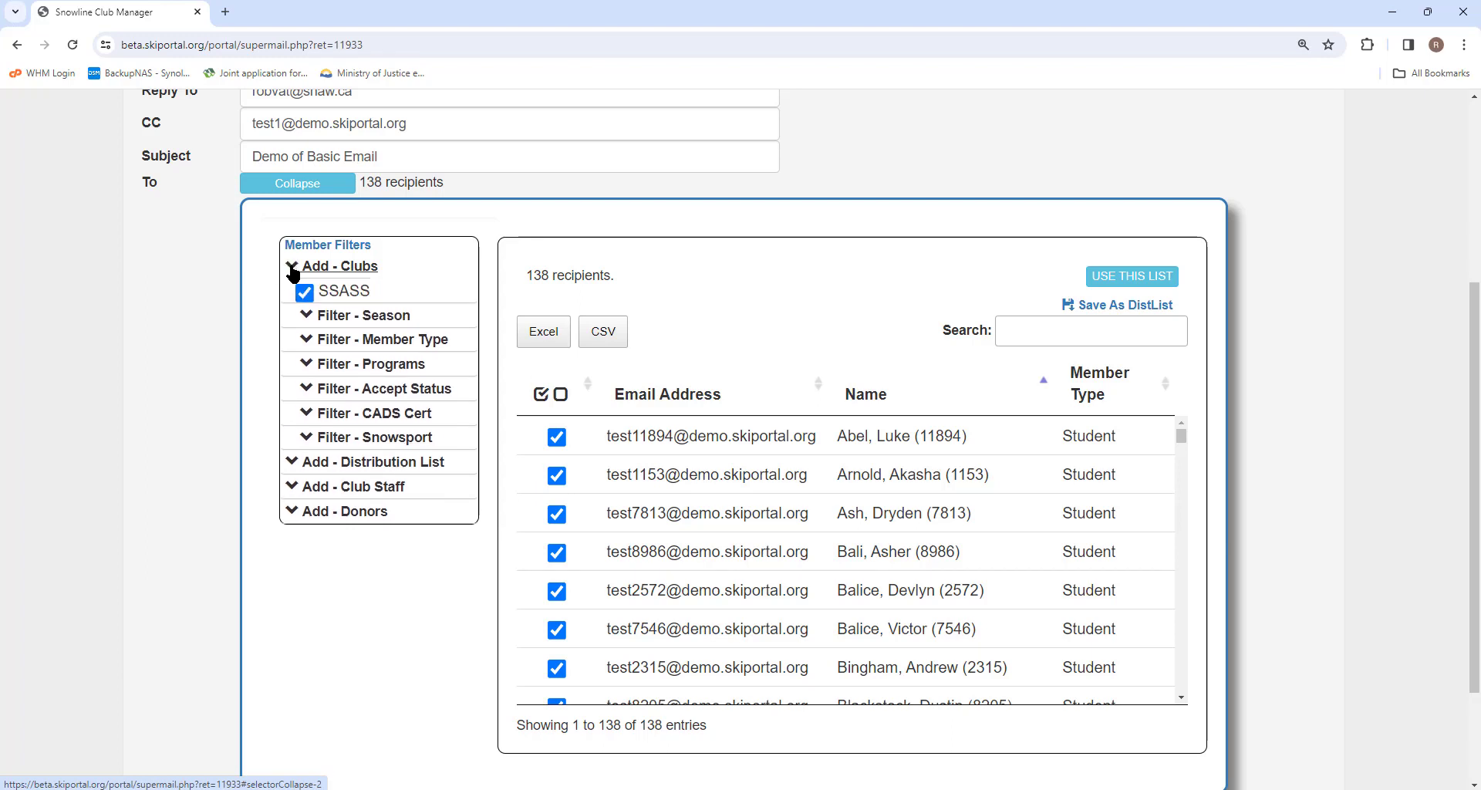
pyautogui.click(297, 271)
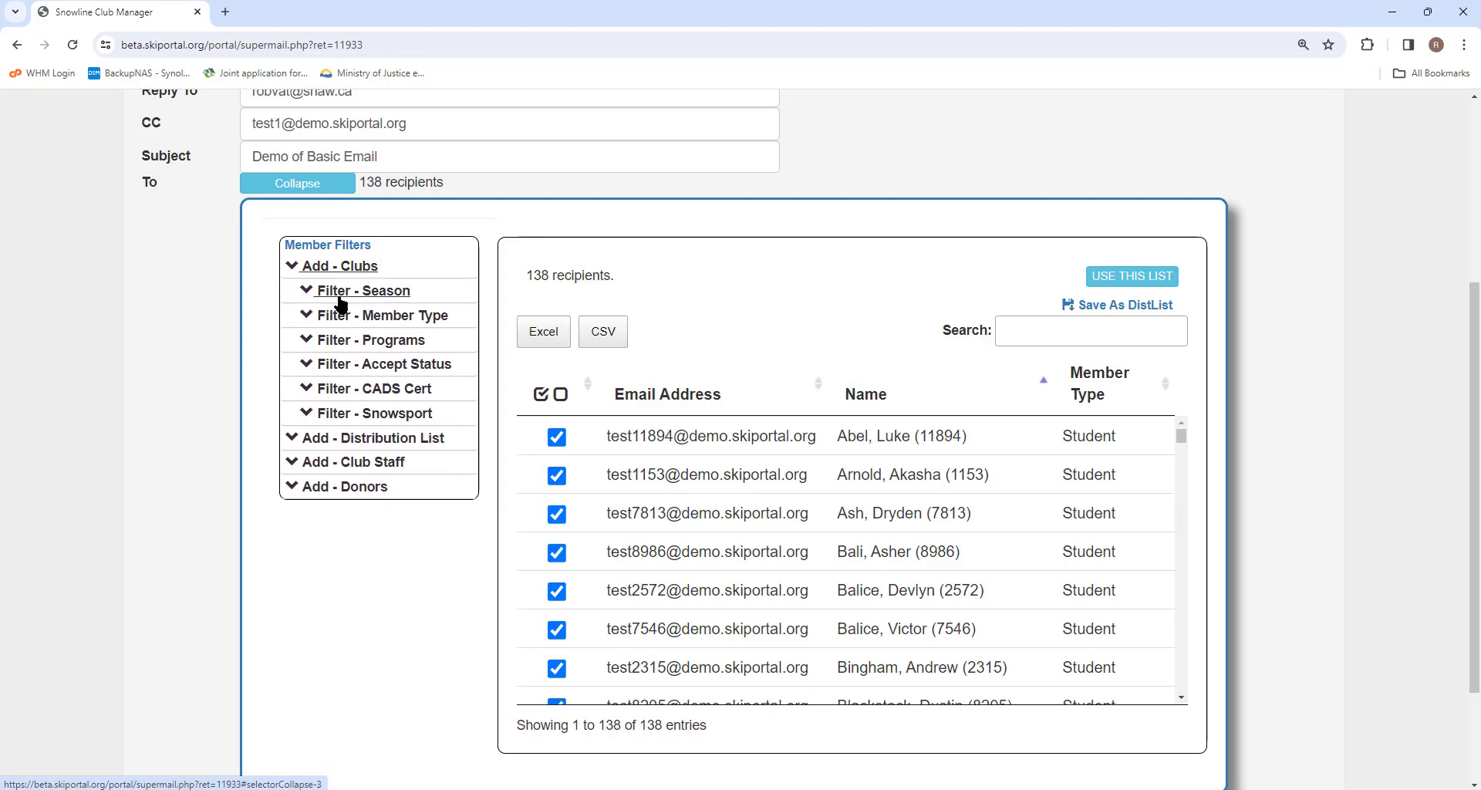
# Step: Add distribution List 1, bringing the checked recipients to 341
pyautogui.click(320, 442)
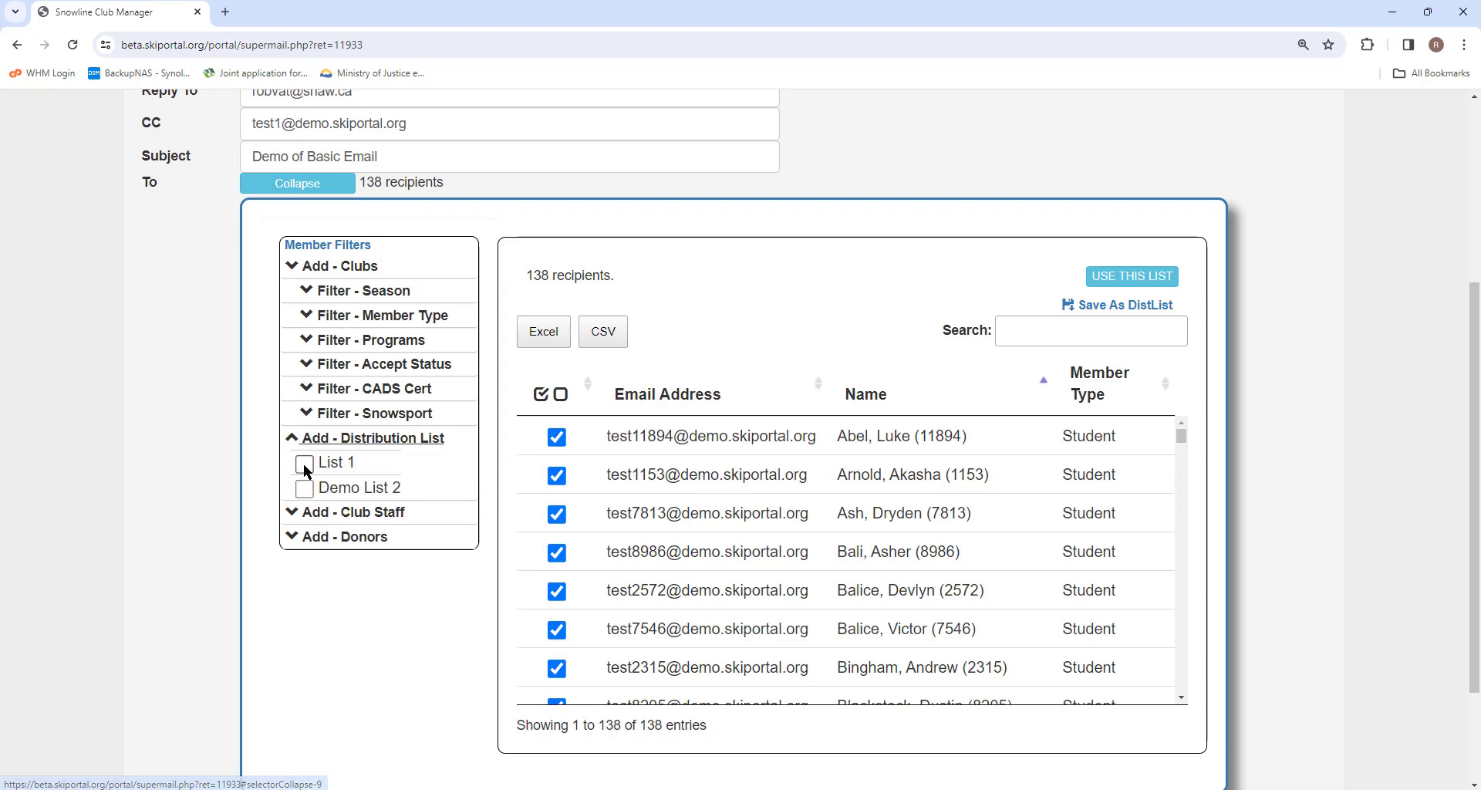
pyautogui.click(304, 463)
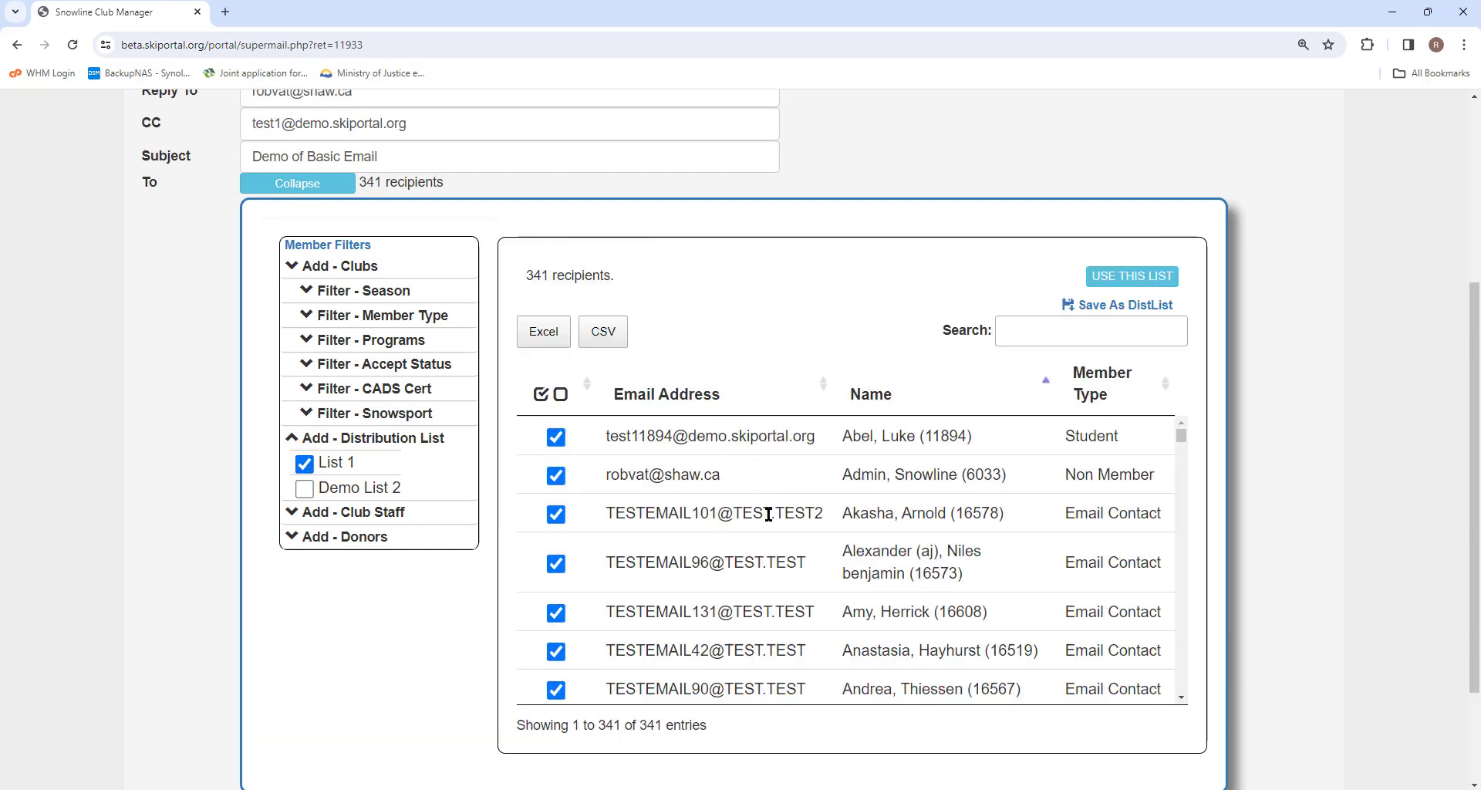
pyautogui.scroll(-4, 795, 509)
pyautogui.scroll(4, 796, 512)
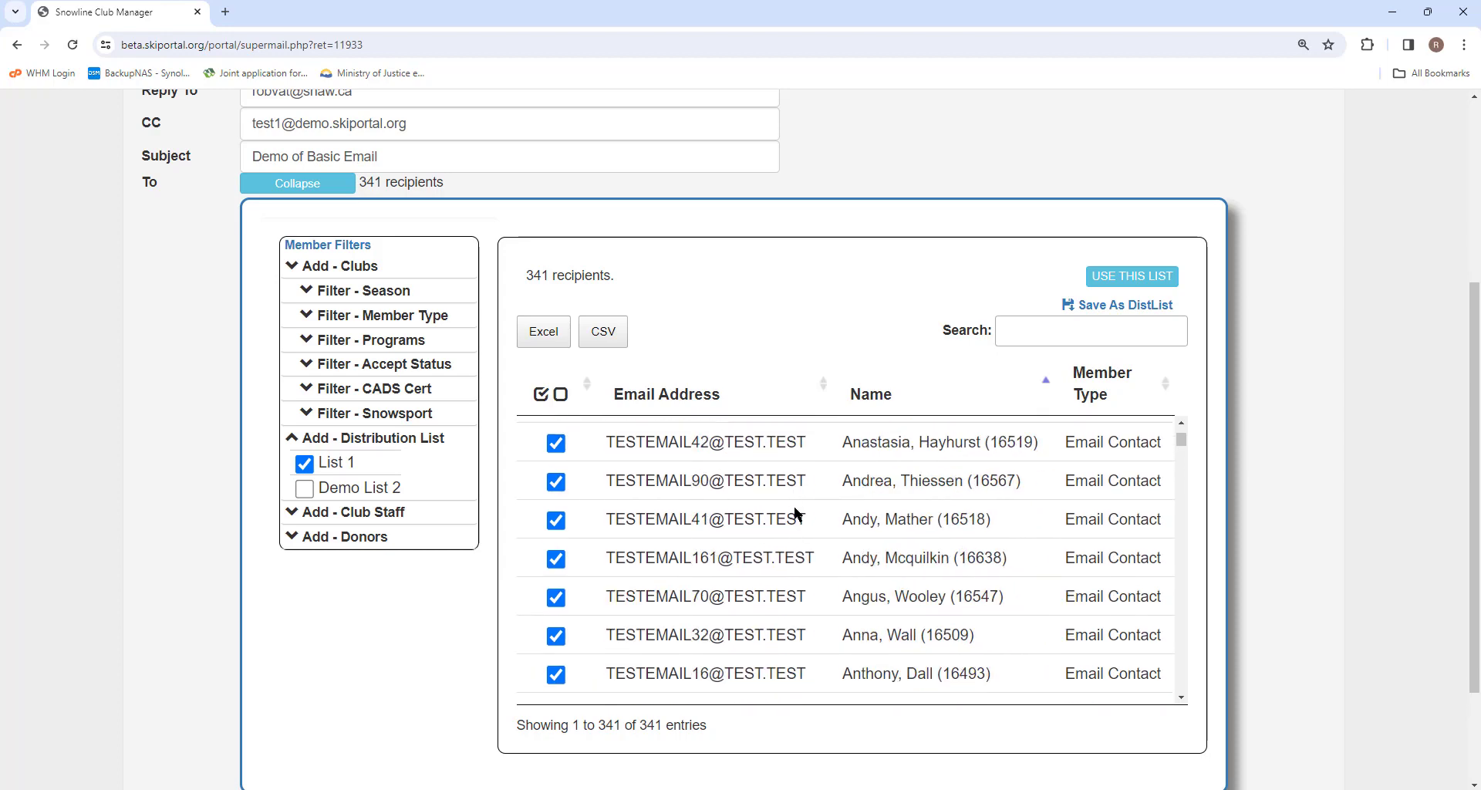
pyautogui.click(296, 439)
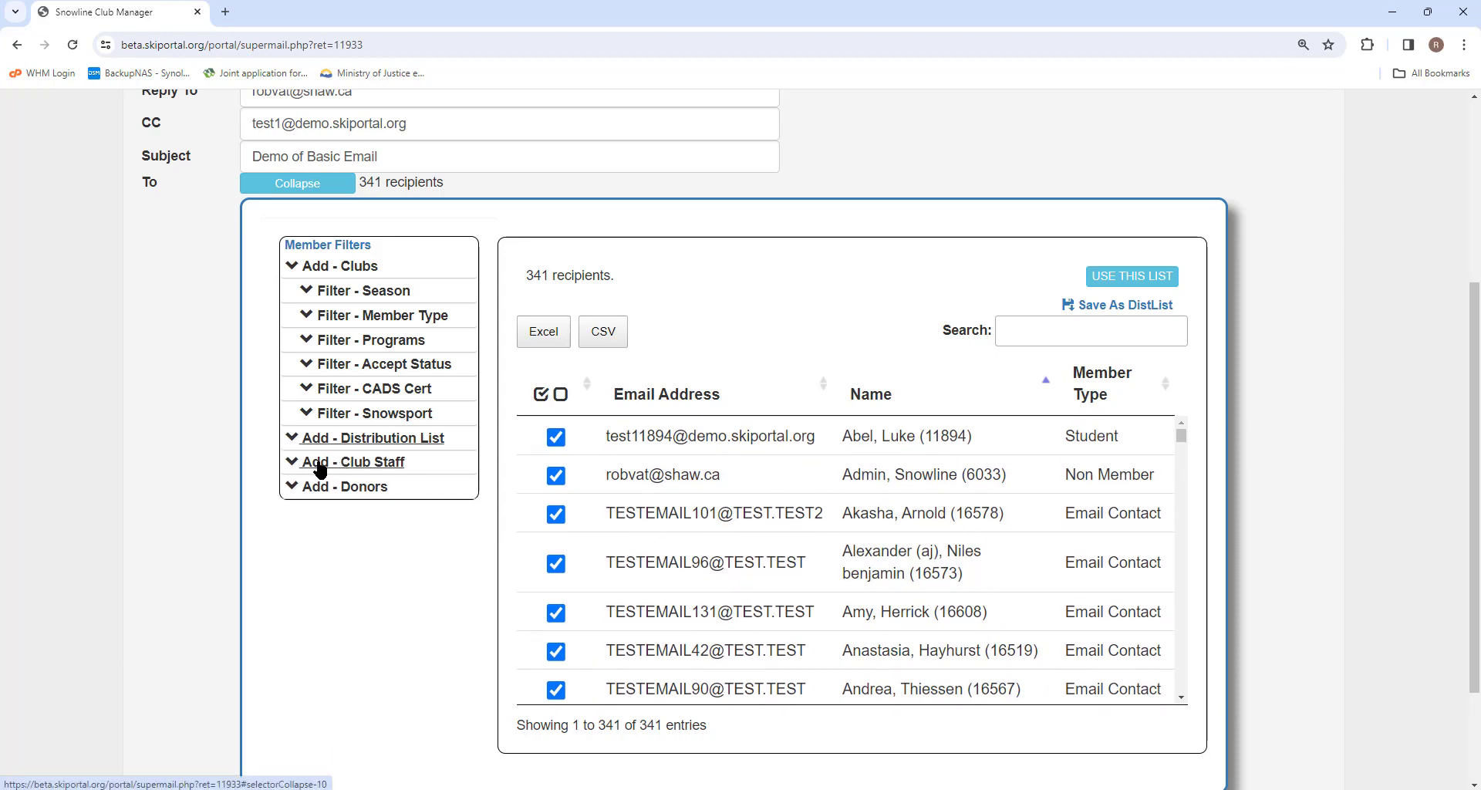
pyautogui.click(319, 464)
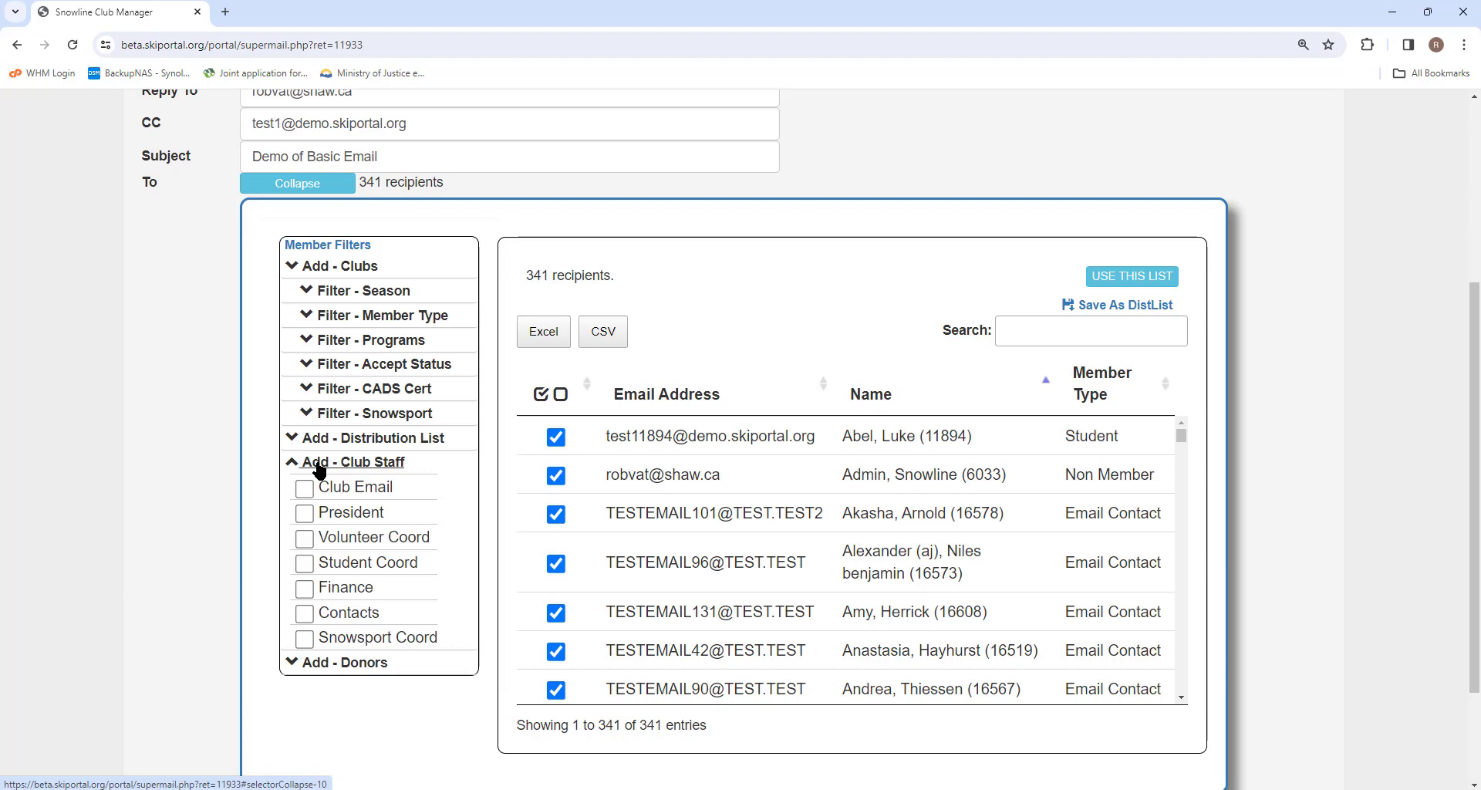
# Step: Add the Student Coord, Volunteer Coord and Contacts staff roles, making 346 recipients
pyautogui.click(304, 563)
pyautogui.click(305, 537)
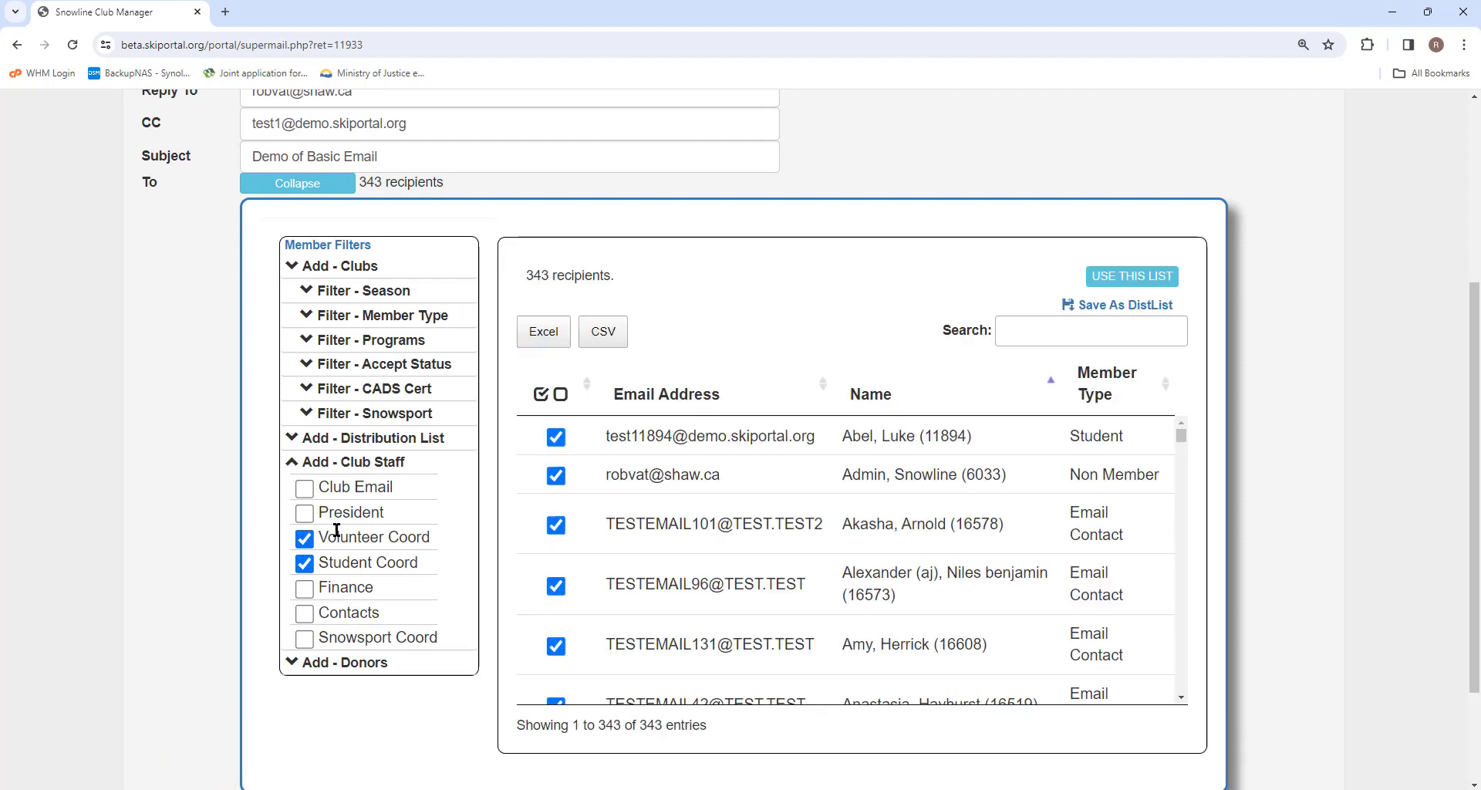
pyautogui.click(304, 614)
pyautogui.scroll(-2, 357, 505)
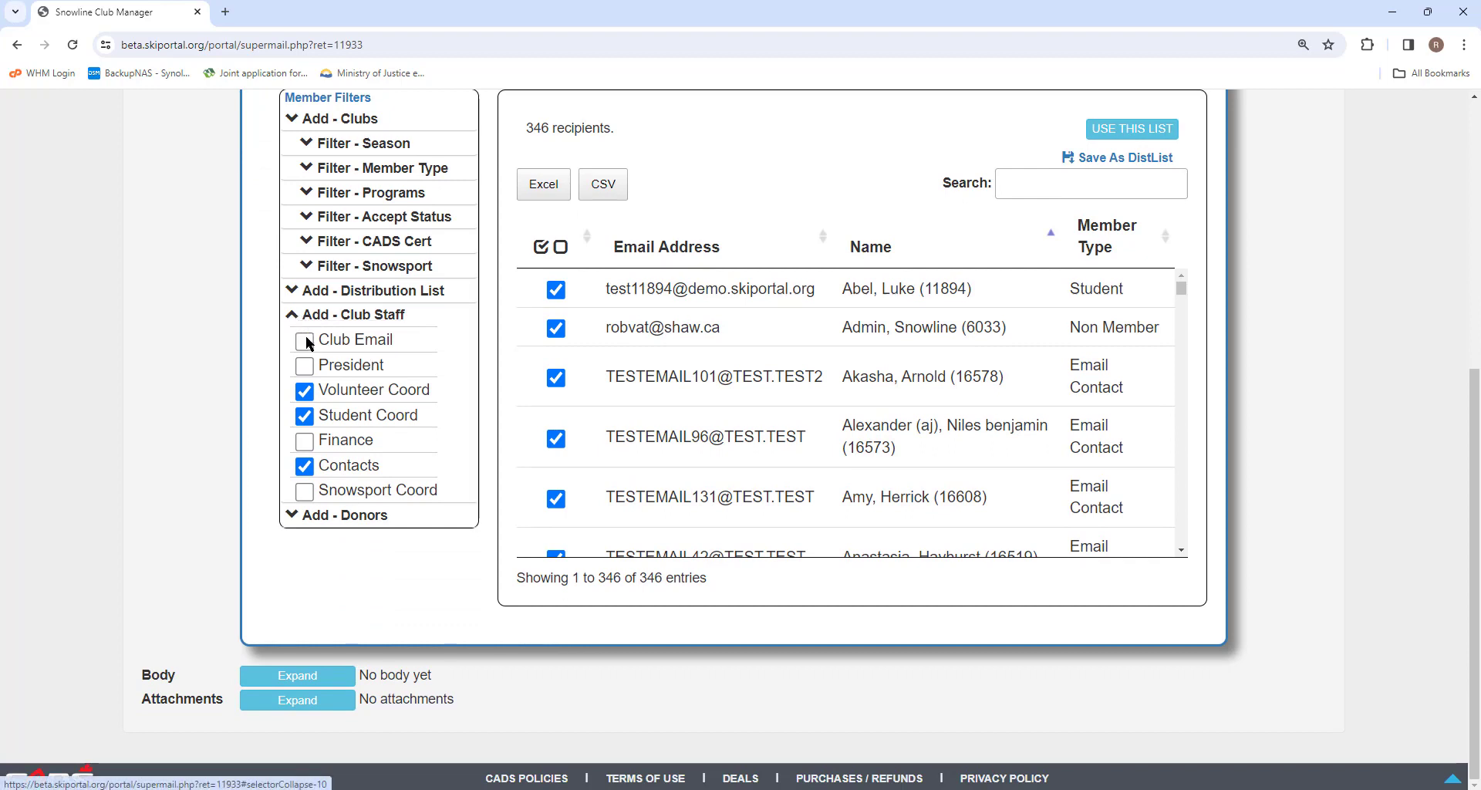
pyautogui.click(294, 514)
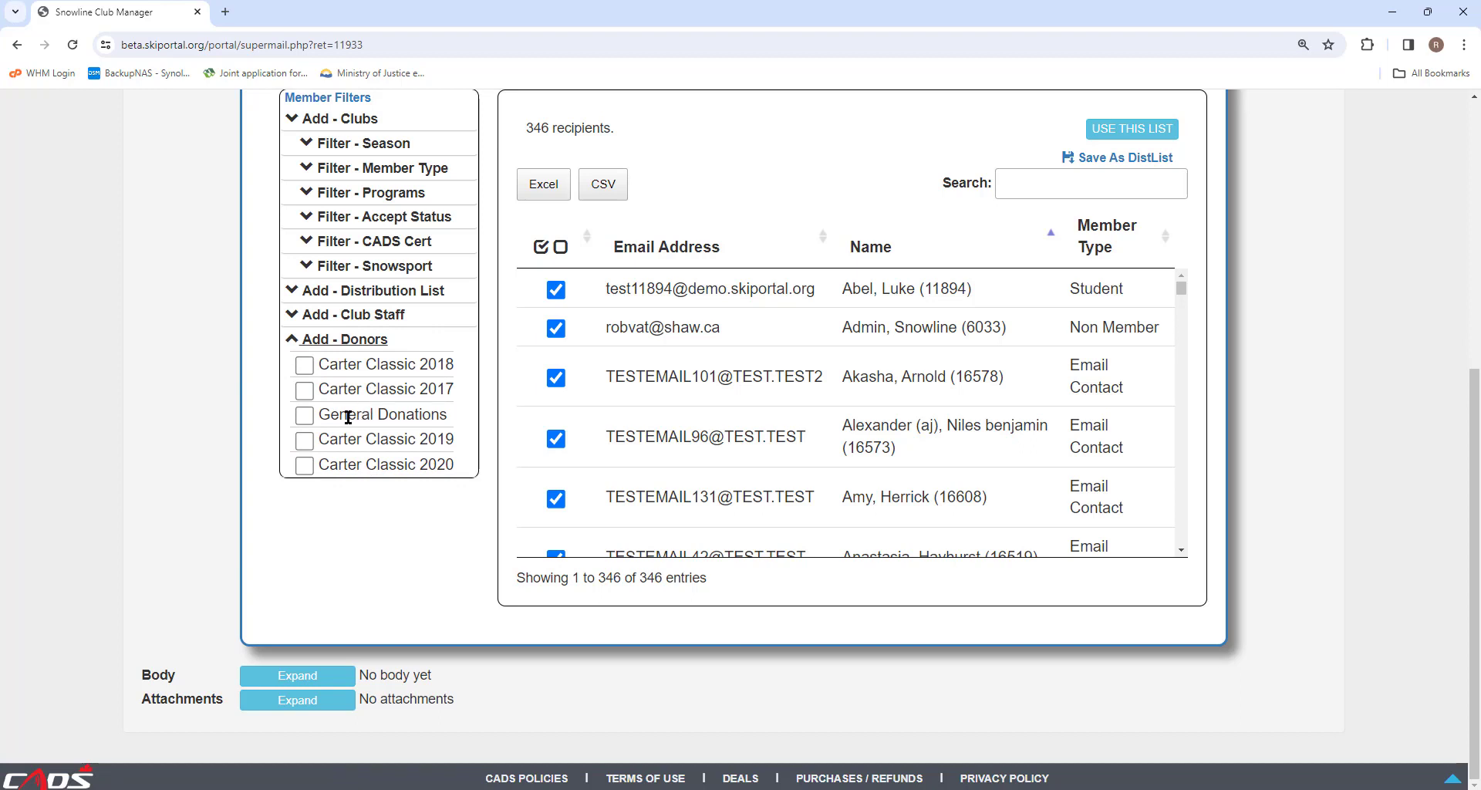
# Step: Add the General Donations donors for 370 recipients and sort the list by Member Type
pyautogui.moveTo(317, 414); pyautogui.dragTo(453, 423)
pyautogui.click(303, 415)
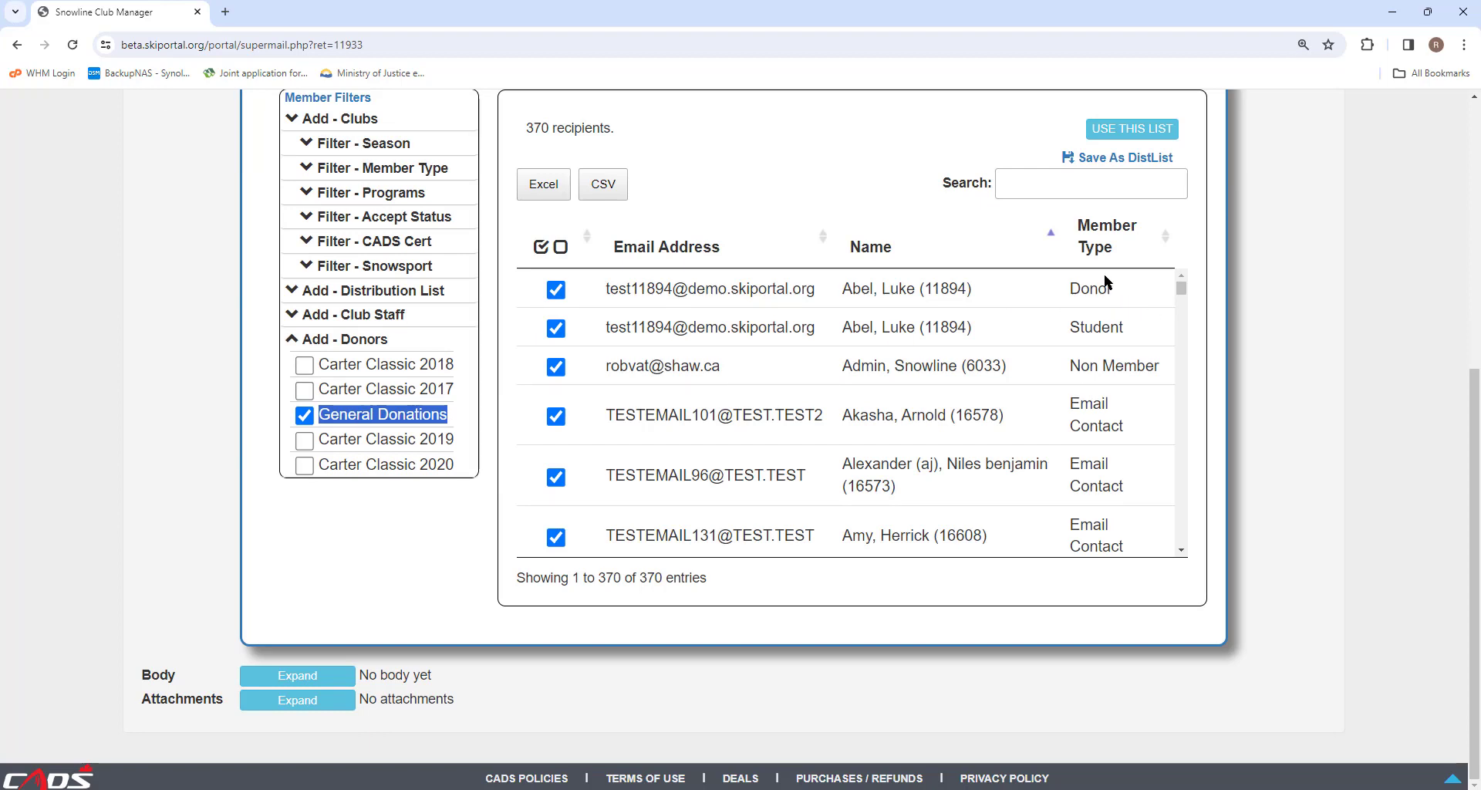
pyautogui.click(1095, 245)
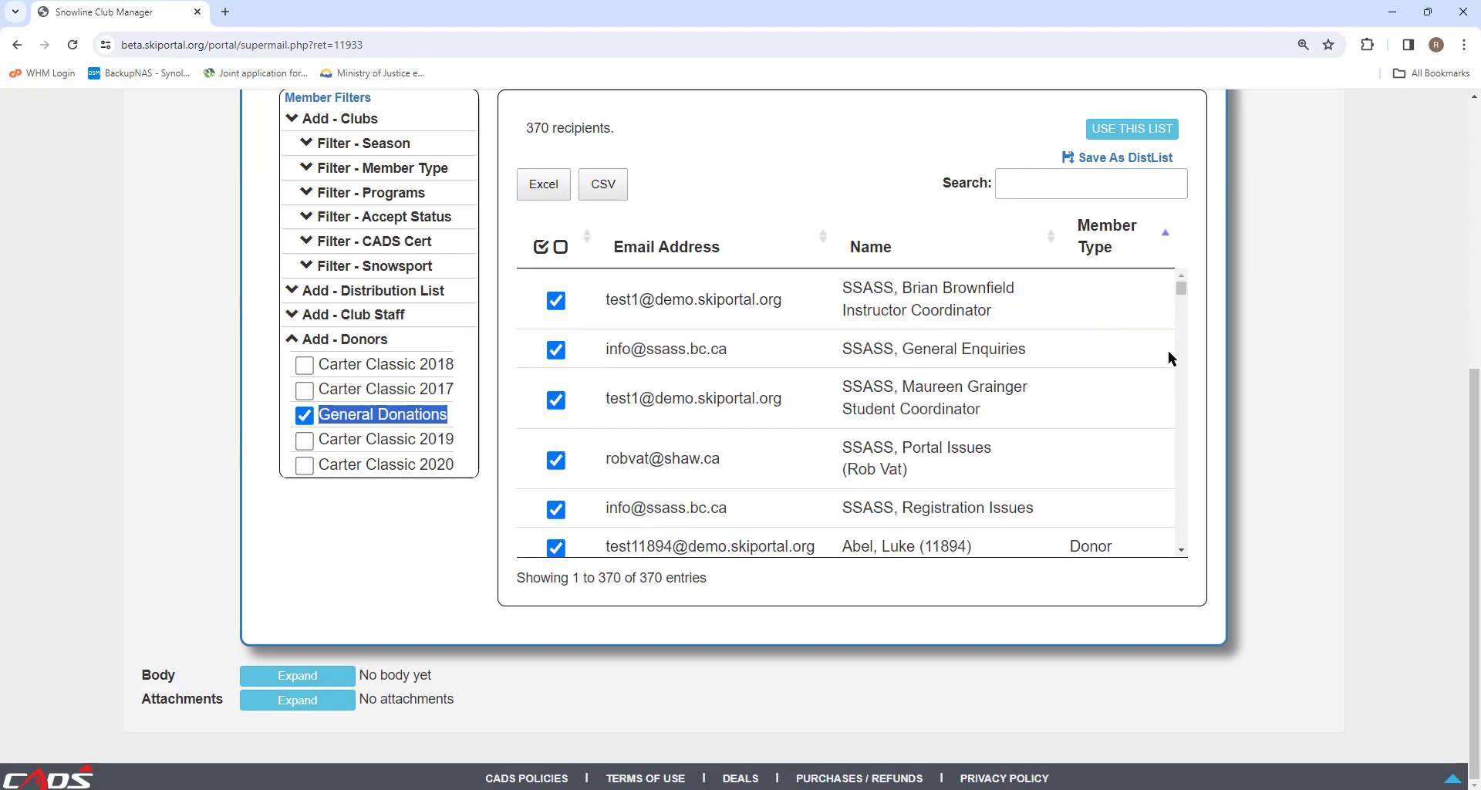
pyautogui.scroll(-10, 1106, 357)
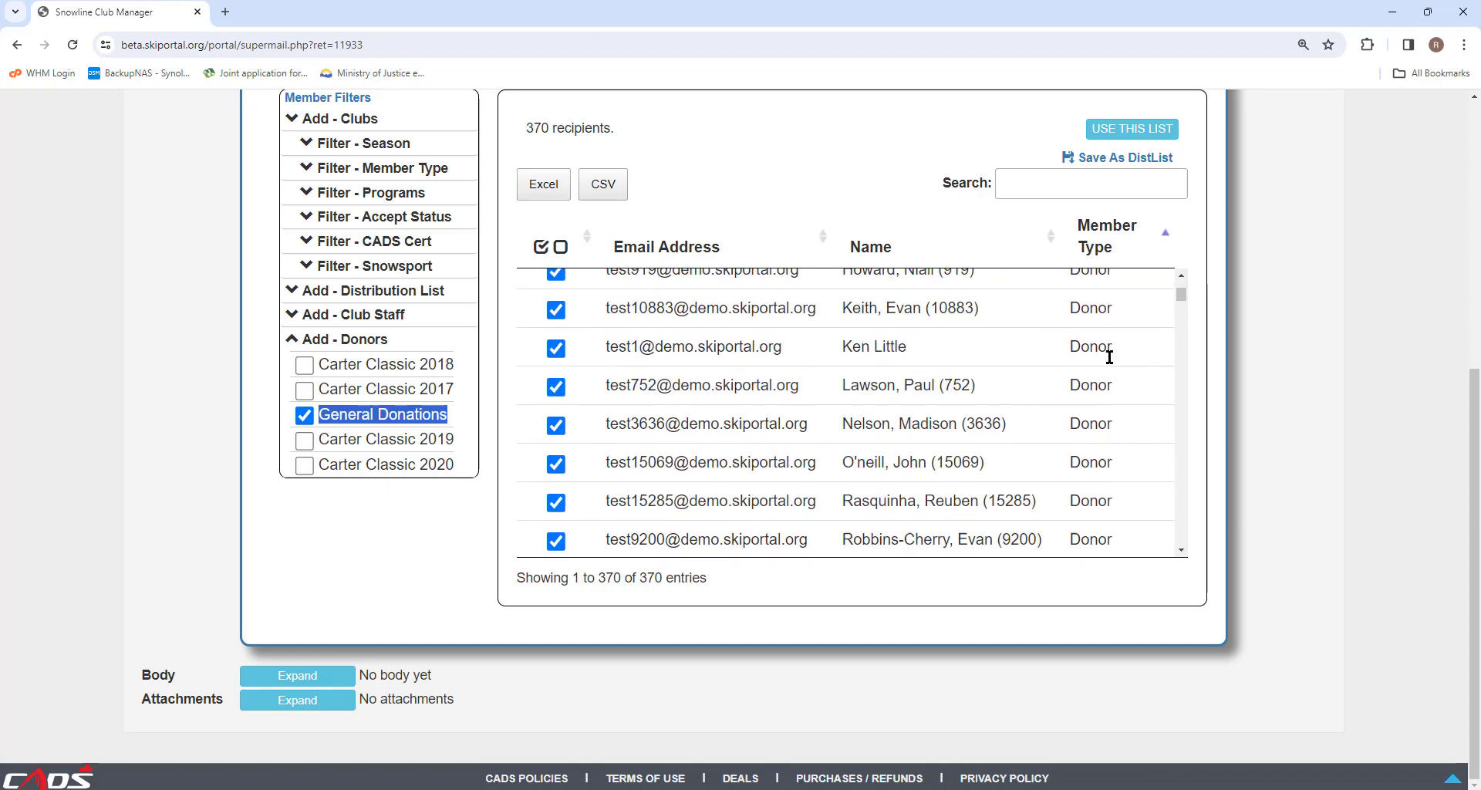
pyautogui.scroll(-2, 1109, 358)
pyautogui.scroll(12, 1107, 361)
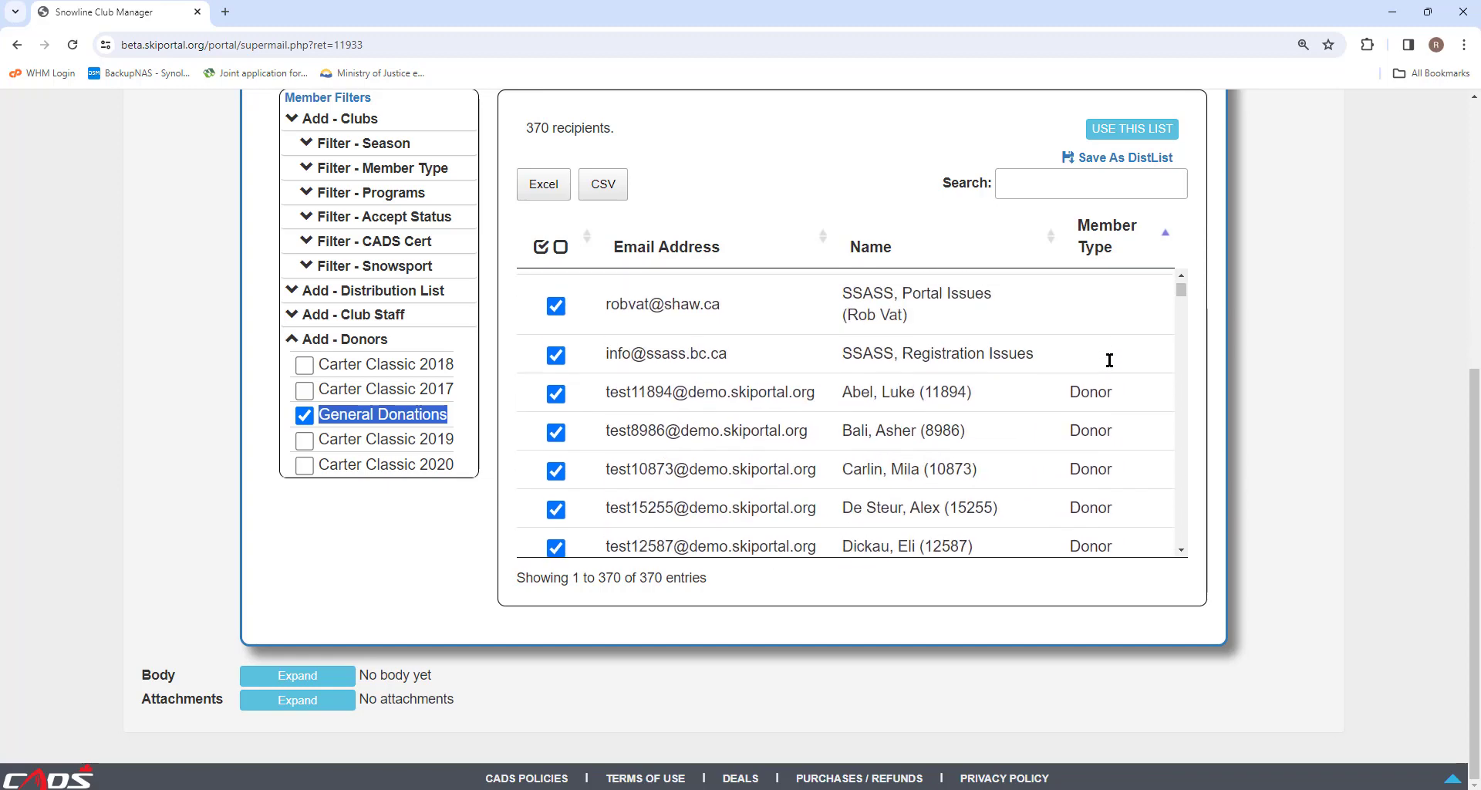
pyautogui.click(292, 342)
pyautogui.scroll(6, 291, 348)
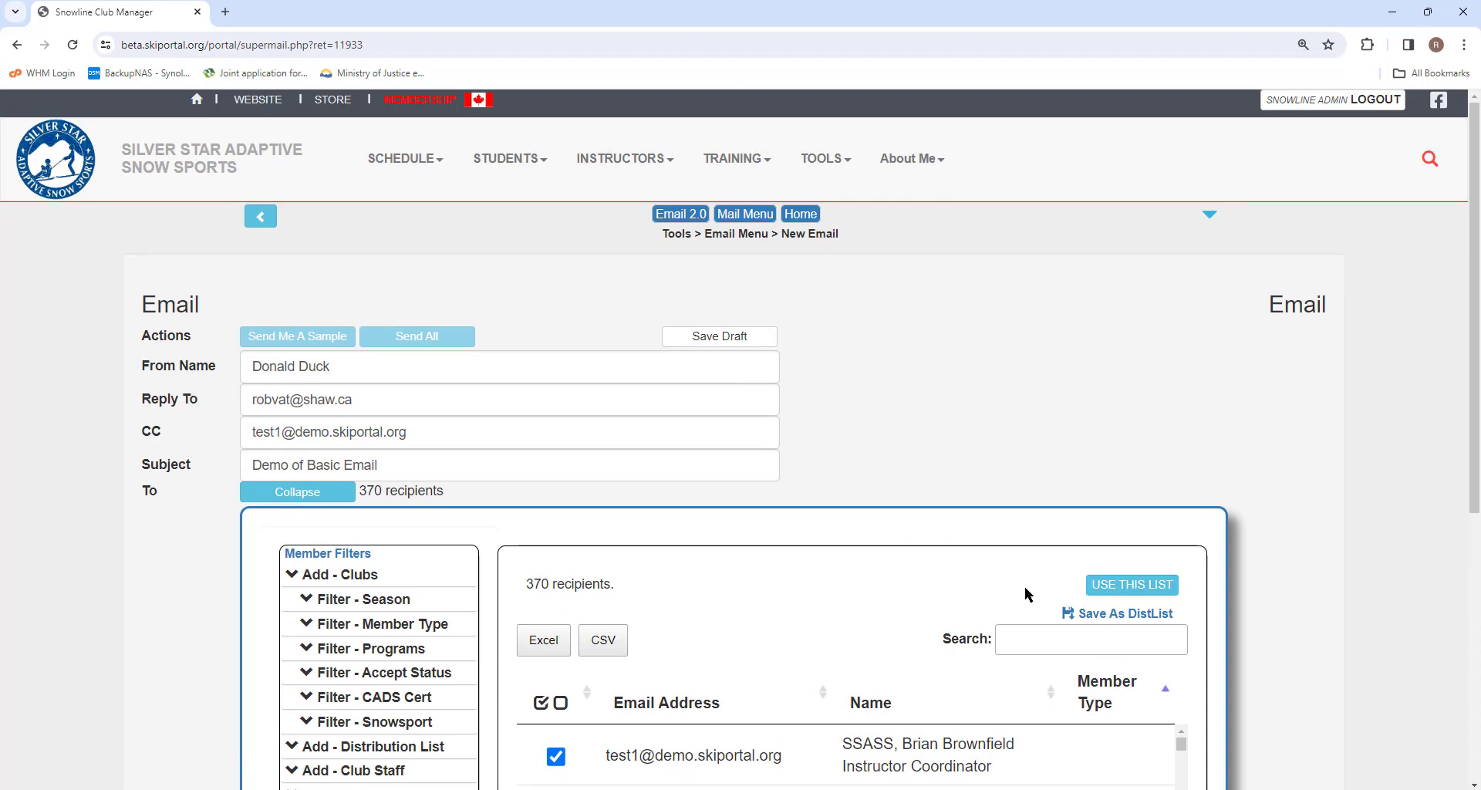
# Step: Collapse the recipient panel, keeping all 370 recipients selected
pyautogui.scroll(-2, 1024, 594)
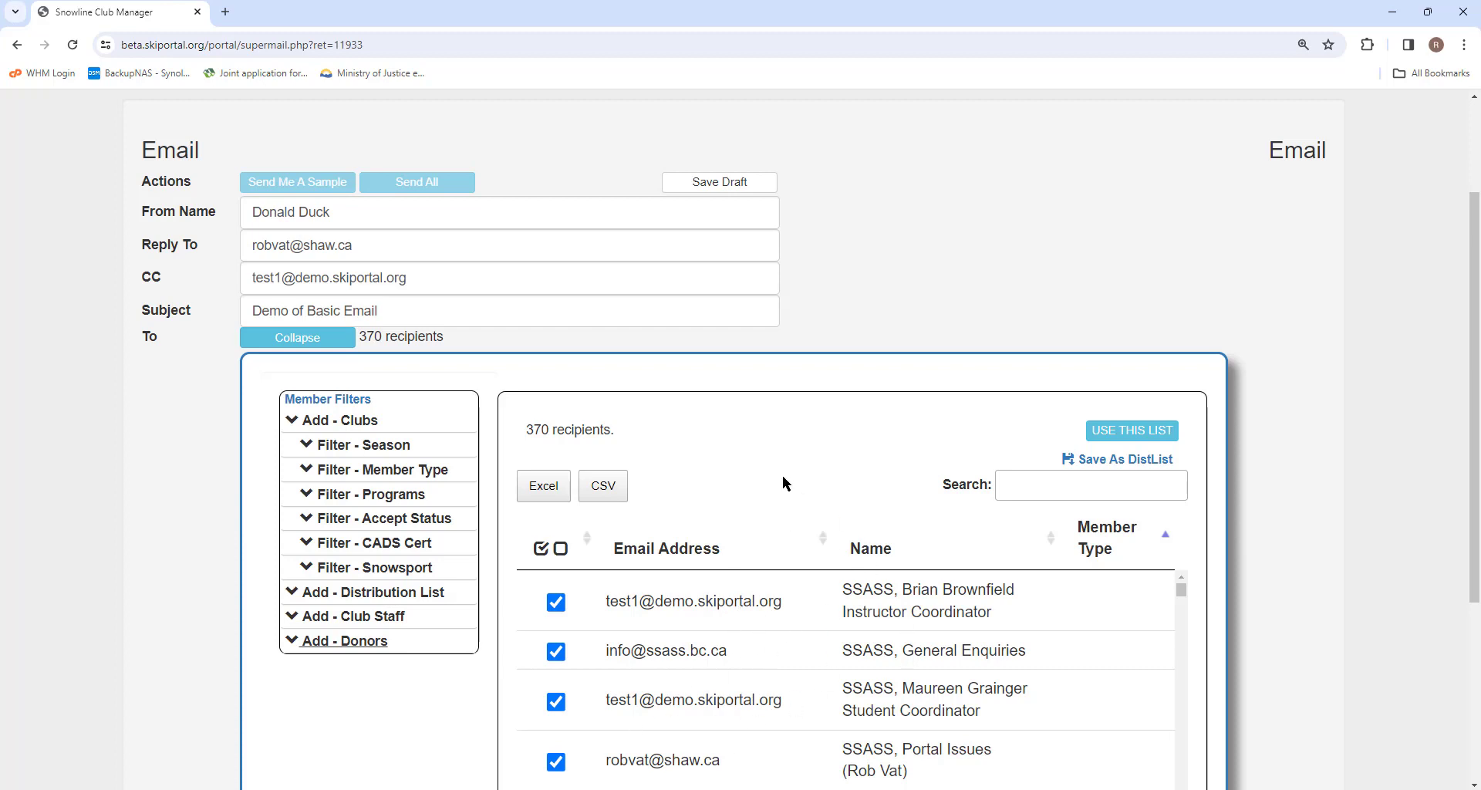
pyautogui.click(1114, 430)
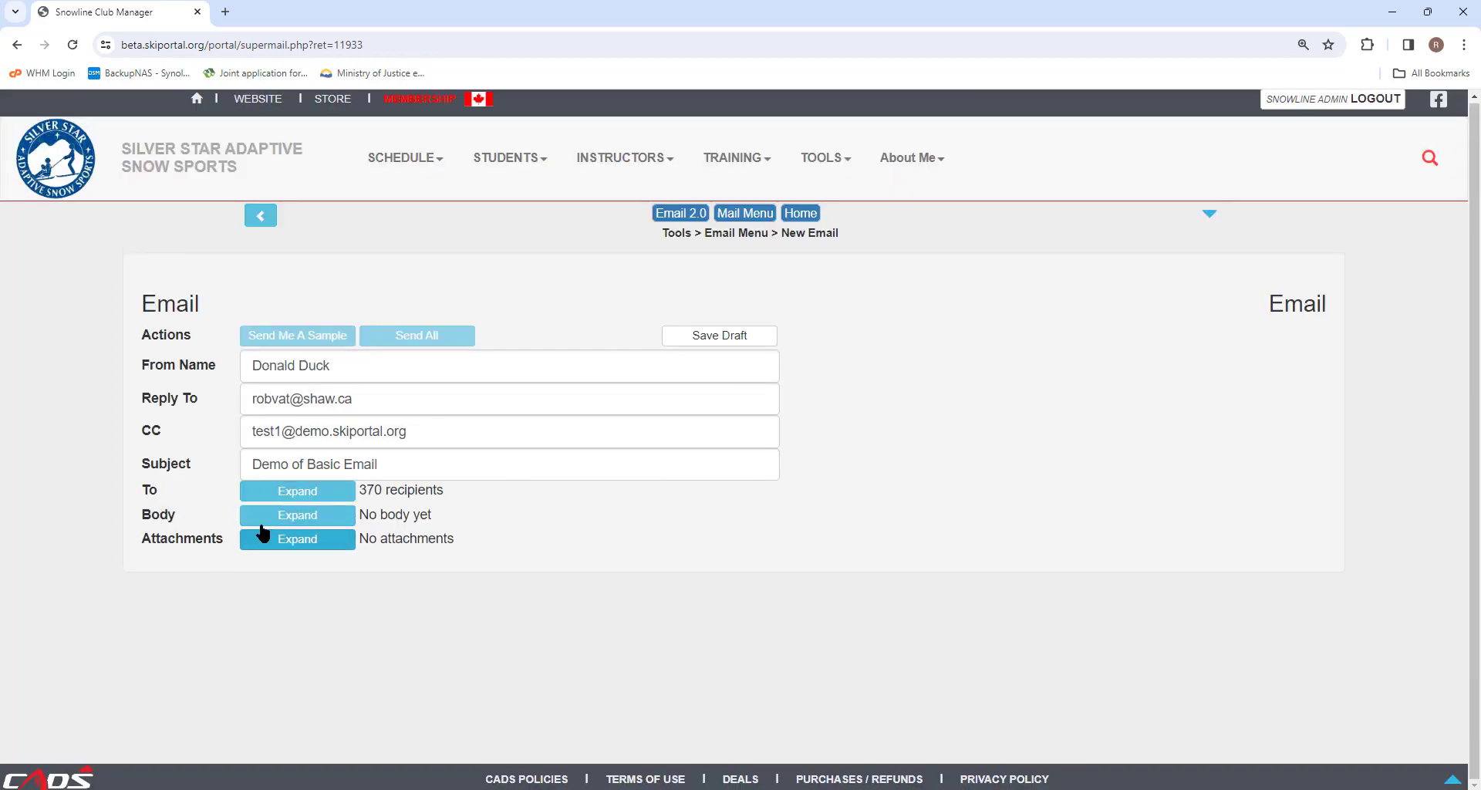
# Step: Choose the FORMATTED body type to bring up the rich-text editor
pyautogui.click(301, 516)
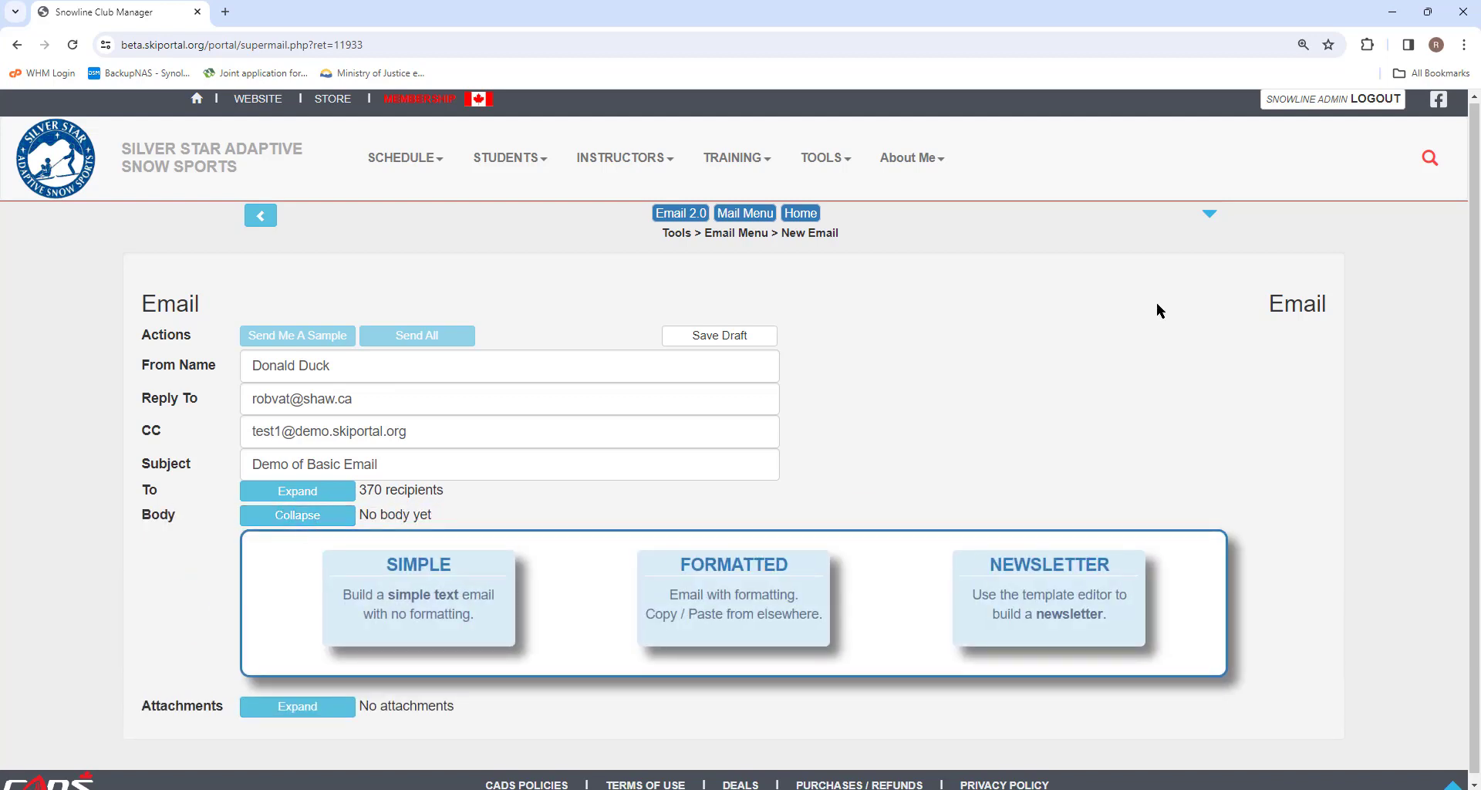
pyautogui.scroll(-1, 1156, 302)
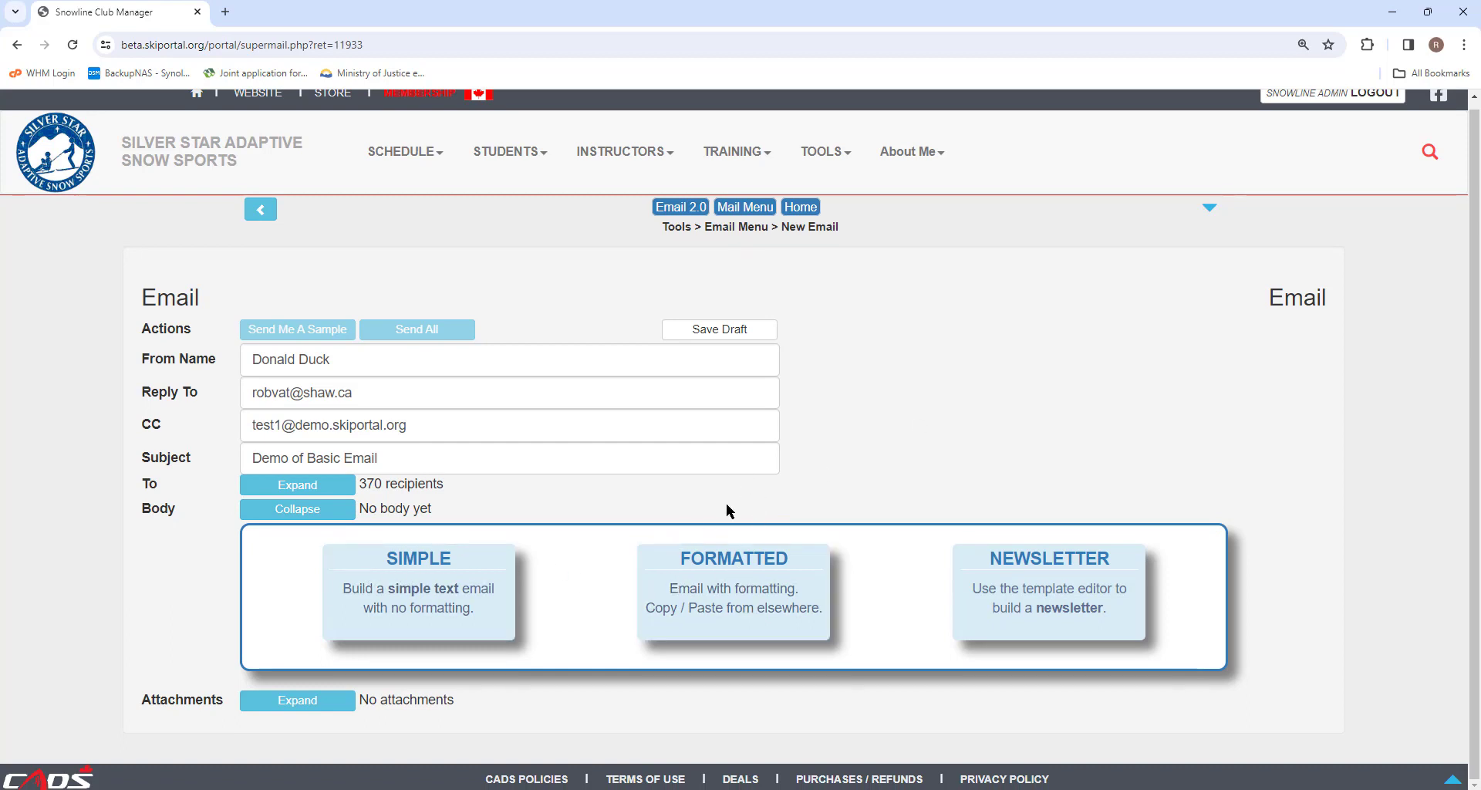
pyautogui.click(719, 576)
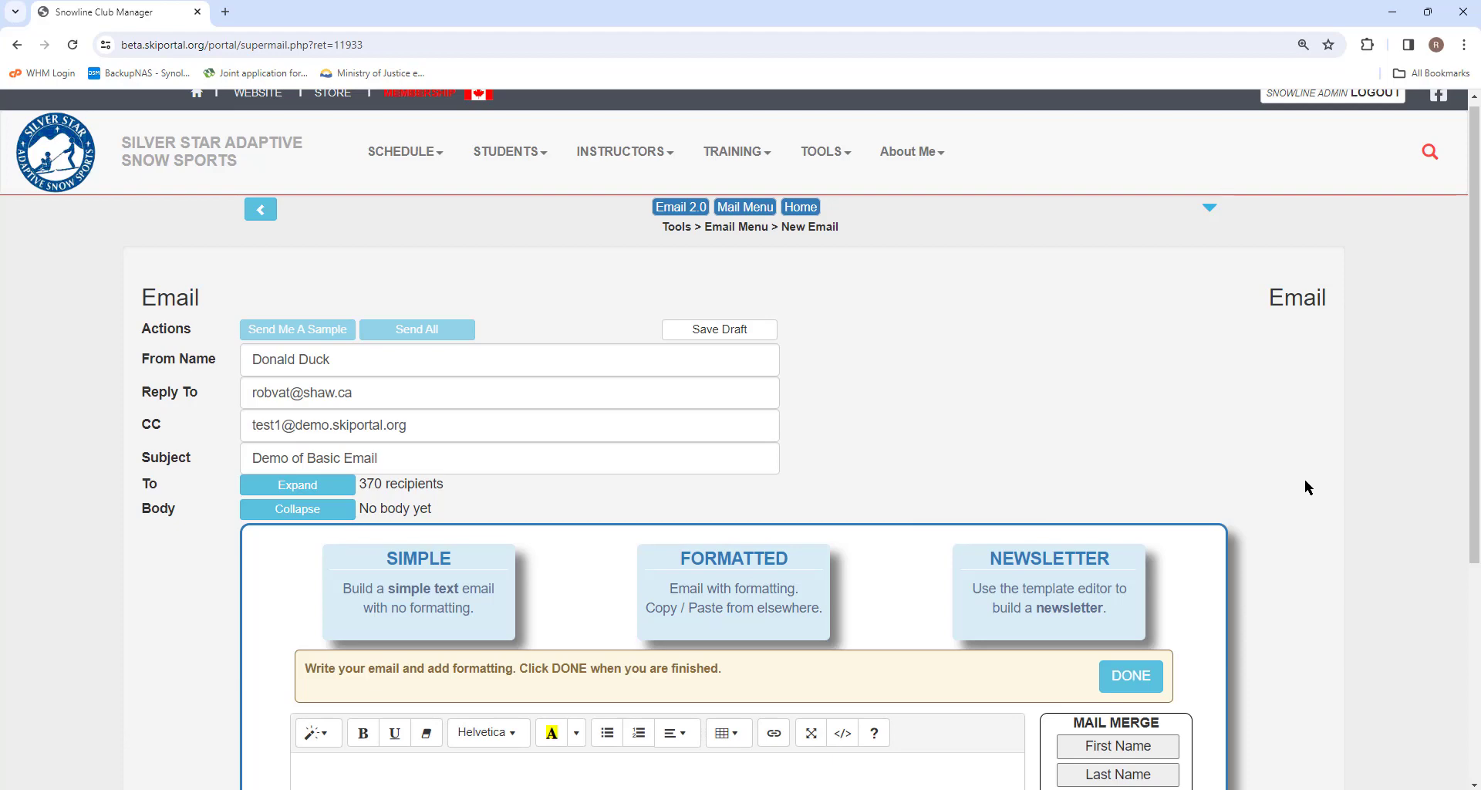
pyautogui.scroll(-4, 1304, 479)
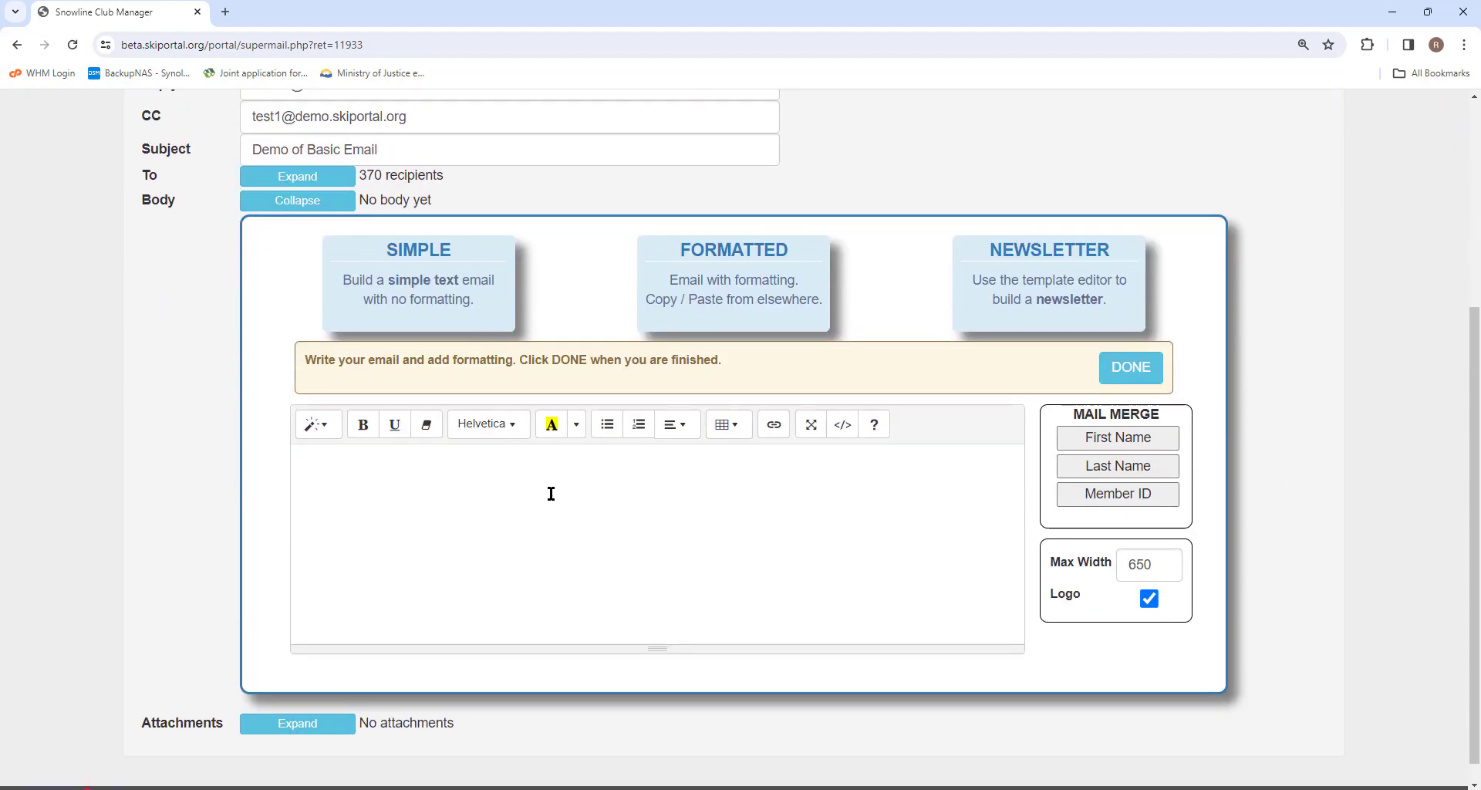
# Step: Type a sample body: 'Hello {{FIRSTNAME}},', a typing-skills sentence, and a 'Sincerely,' sign-off with the sender's name
pyautogui.click(359, 468)
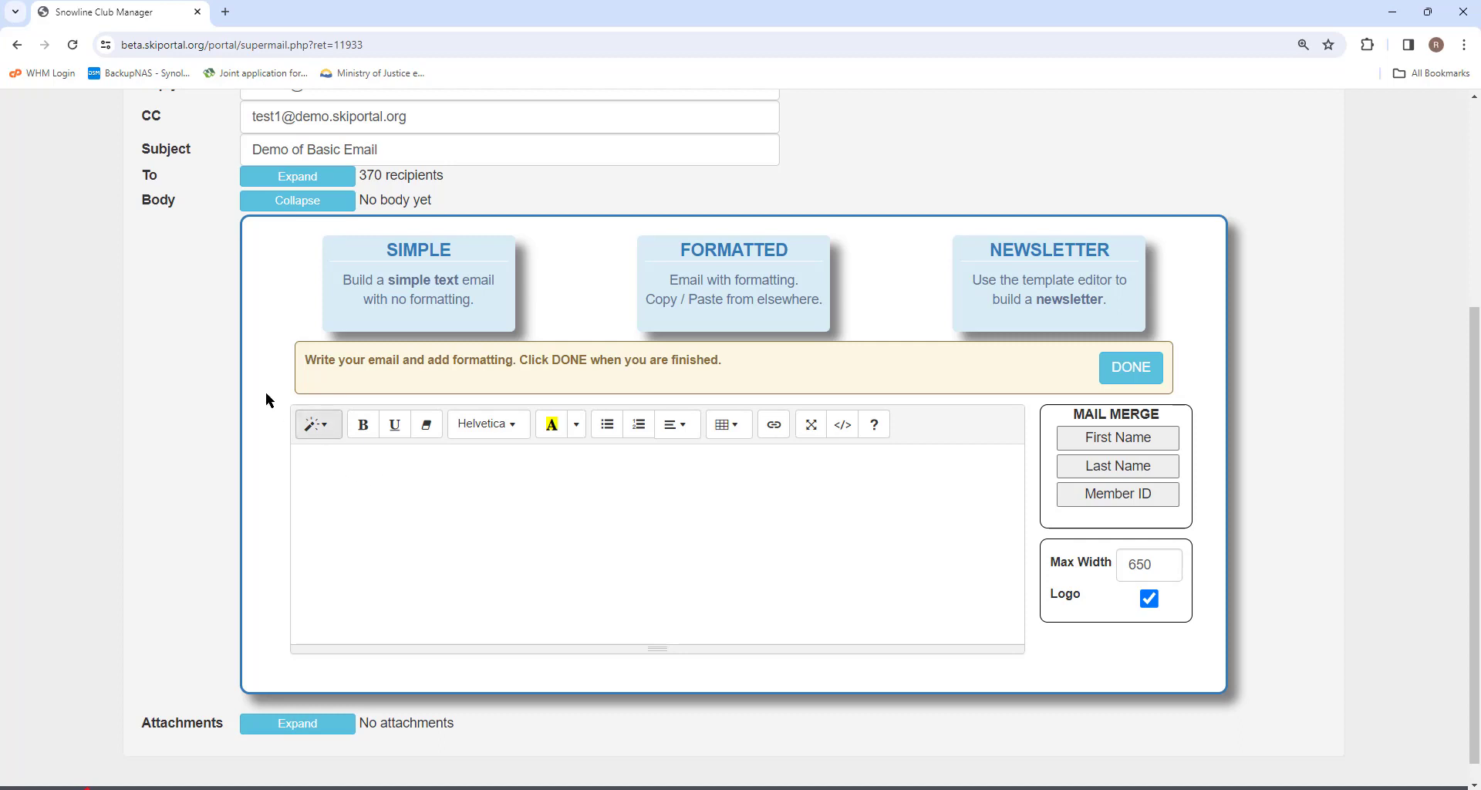
pyautogui.write('Hello {{FIRSTNAME}},')
pyautogui.press('Return')
pyautogui.press('Return')
pyautogui.write("I'm happyt to be")
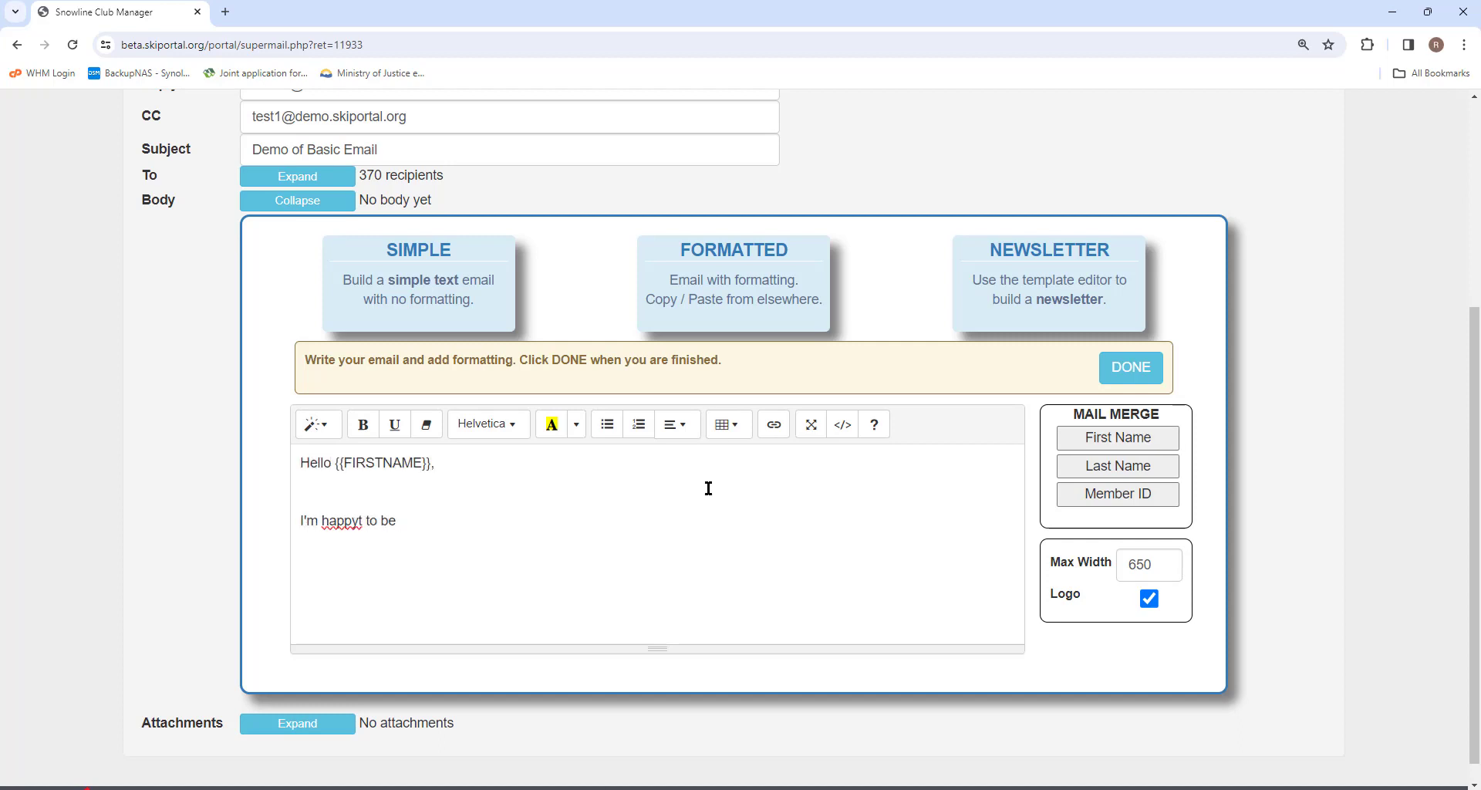
pyautogui.write(' sendiung you an email demonstrating my outstanding typing skills.')
pyautogui.press('Return')
pyautogui.write('Sincerely,')
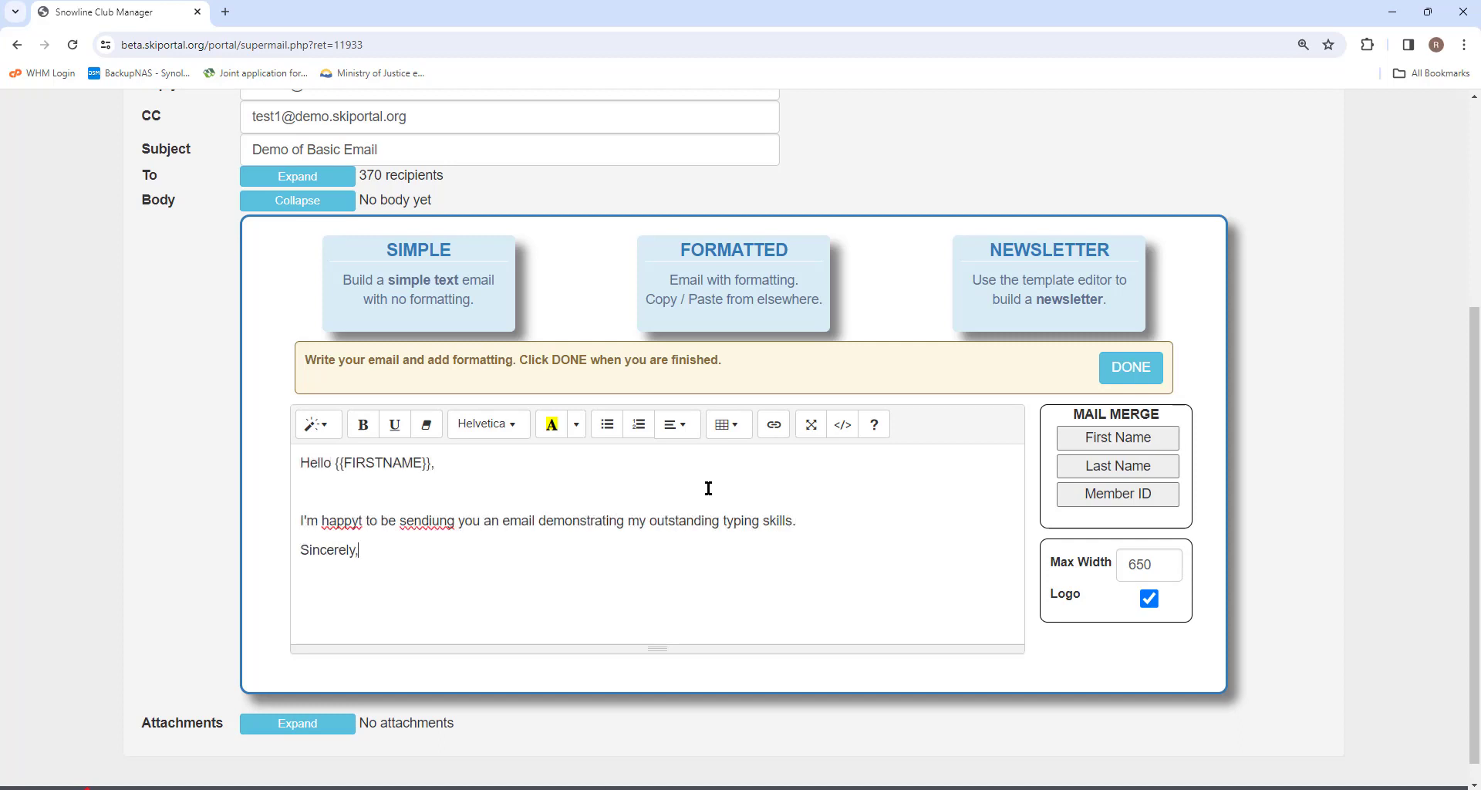
pyautogui.press('Return')
pyautogui.write('Rob')
# Step: Bold the greeting, highlight the sentence yellow, underline the sign-off, make 'Sincerely,' a heading, then save
pyautogui.moveTo(298, 468); pyautogui.dragTo(437, 464)
pyautogui.click(363, 424)
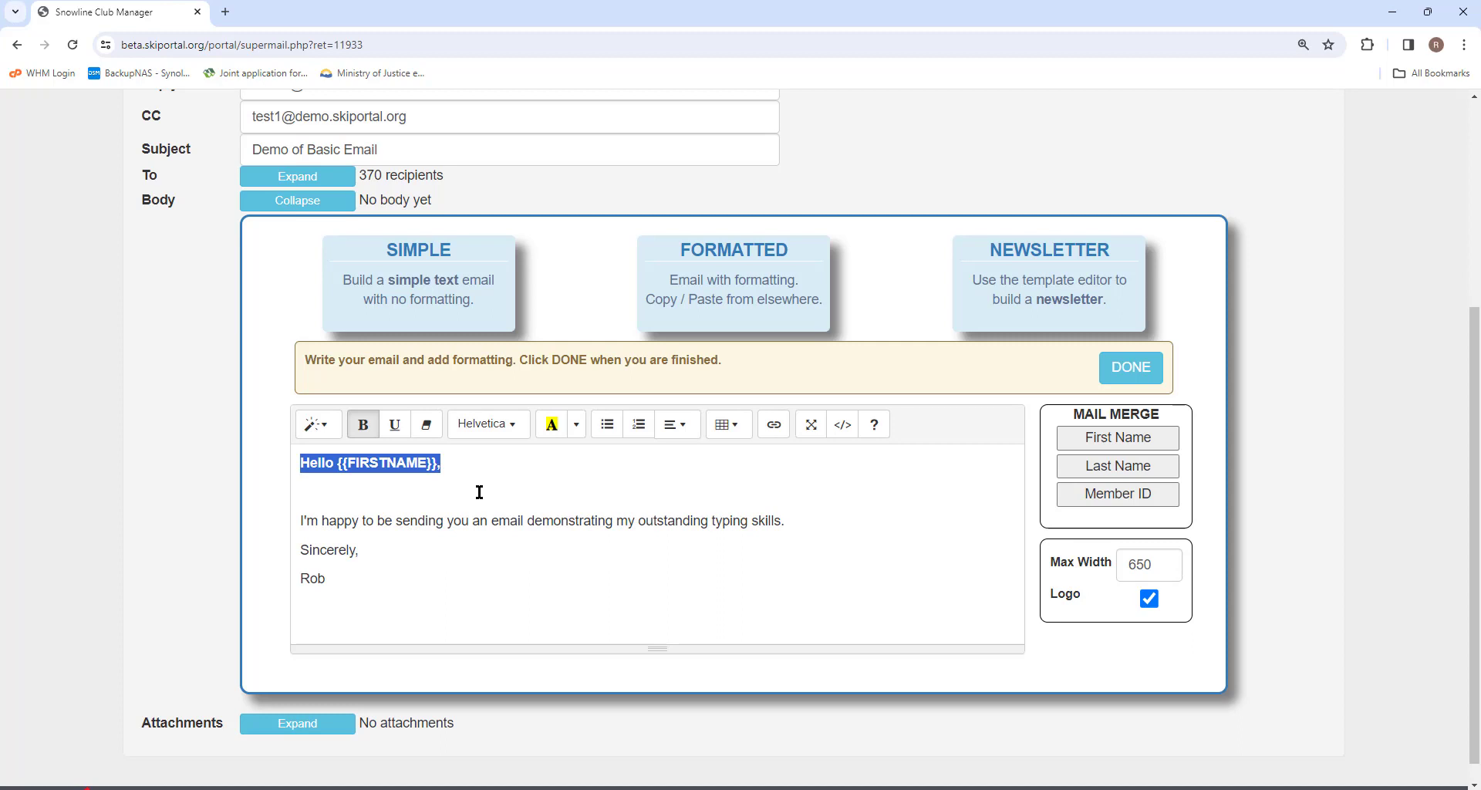
pyautogui.moveTo(300, 521); pyautogui.dragTo(785, 521)
pyautogui.click(551, 424)
pyautogui.moveTo(327, 579); pyautogui.dragTo(300, 549)
pyautogui.click(394, 425)
pyautogui.click(318, 424)
pyautogui.click(370, 627)
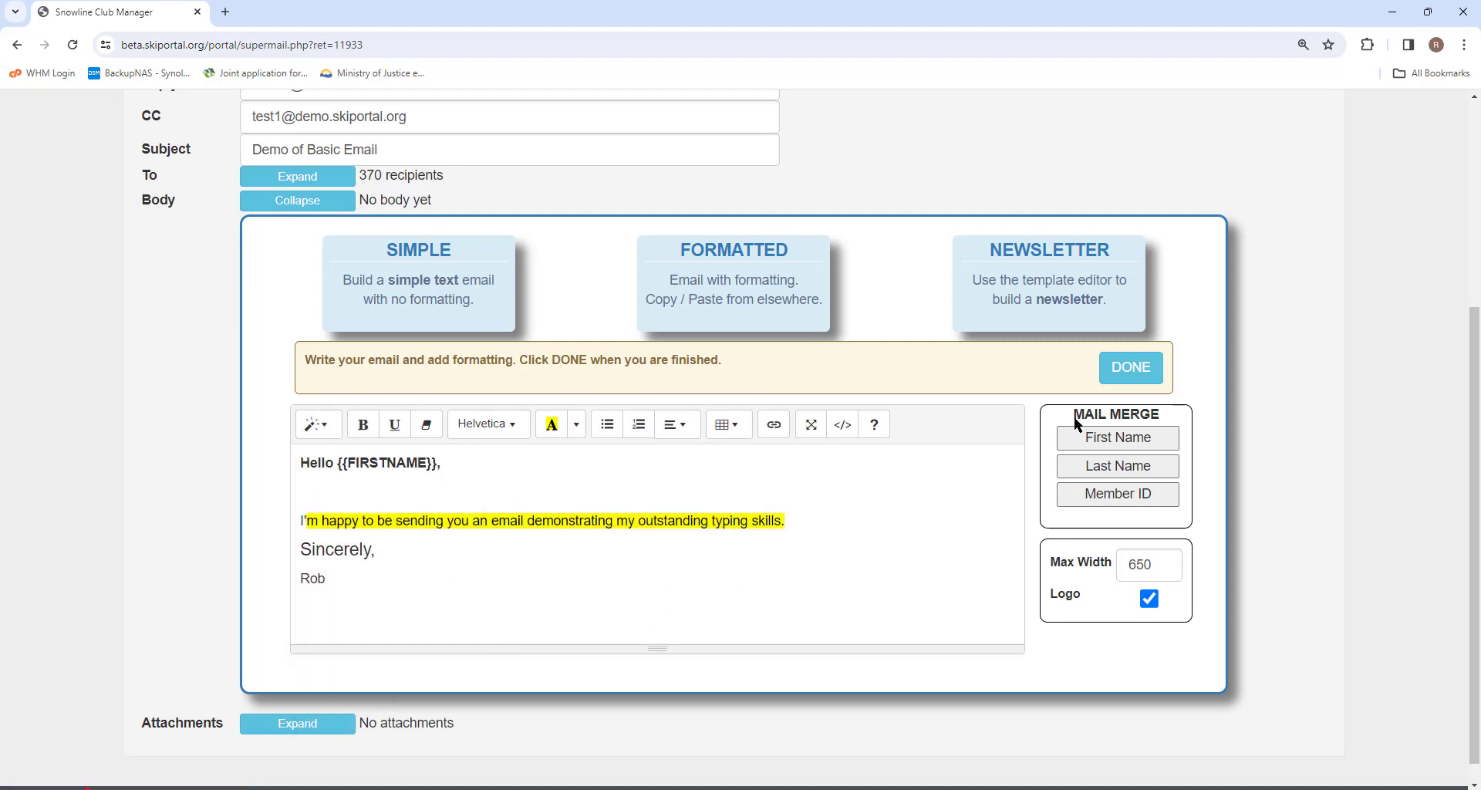
pyautogui.click(1132, 368)
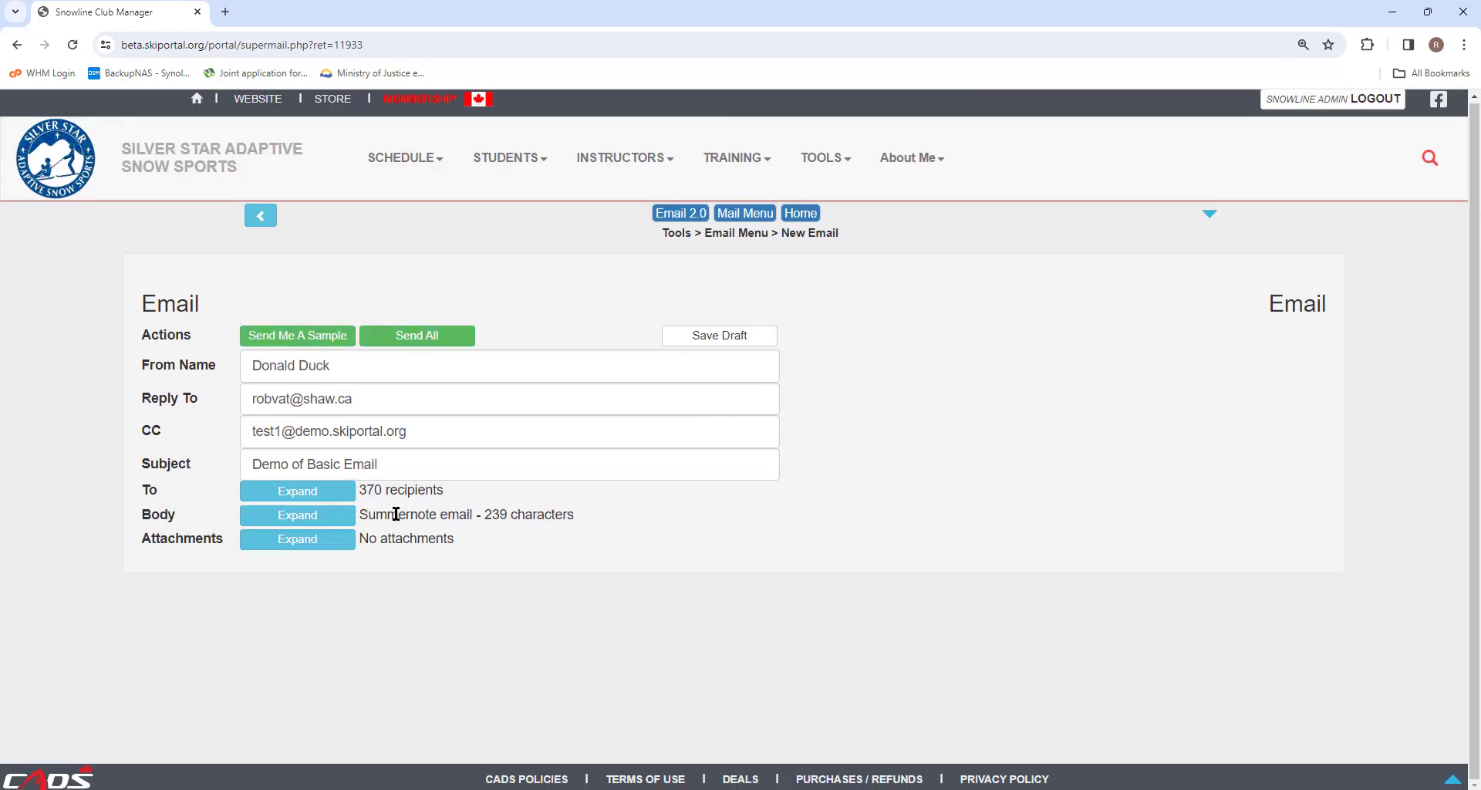
# Step: Reopen the body editor and delete all of its text
pyautogui.click(314, 517)
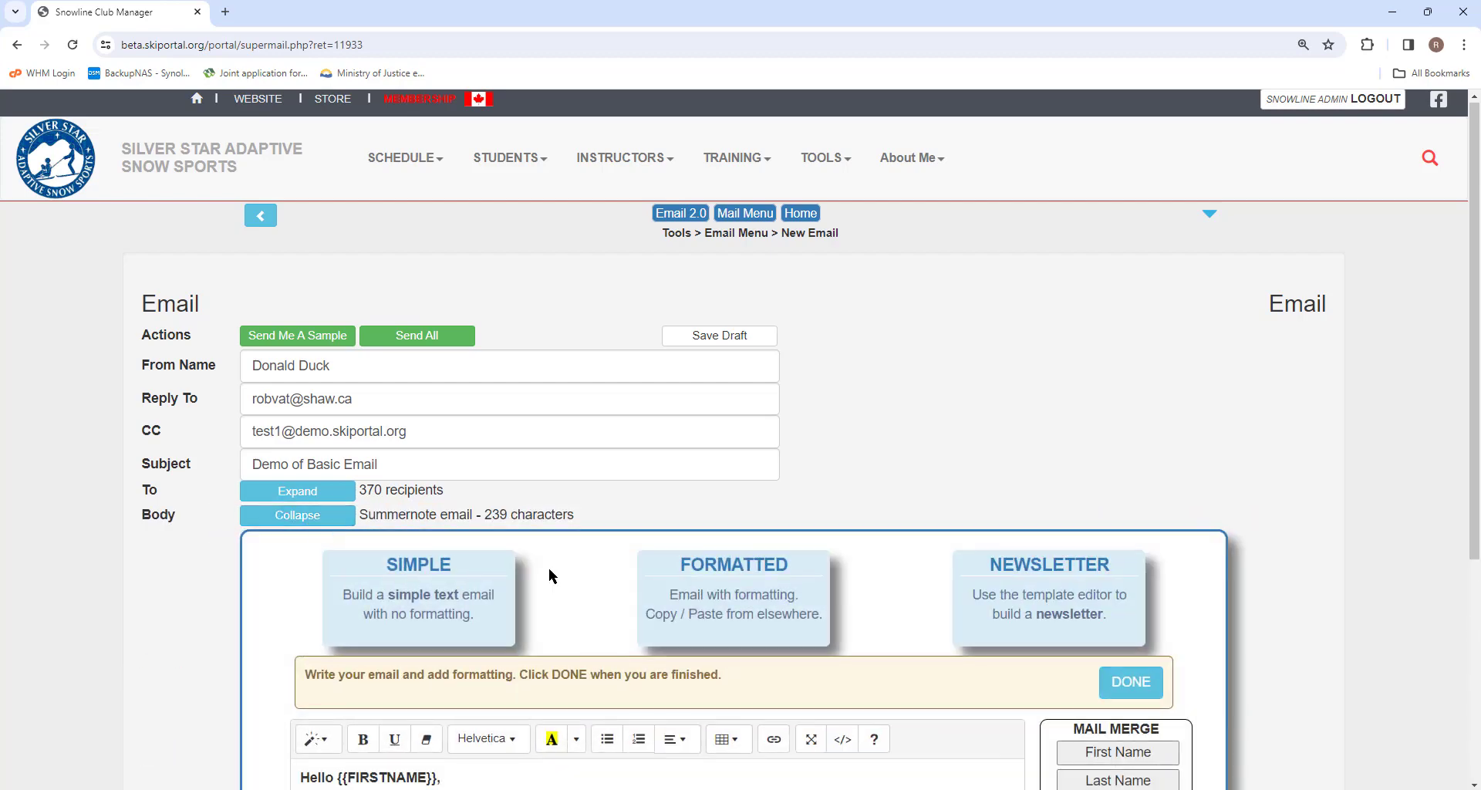
pyautogui.scroll(-5, 548, 567)
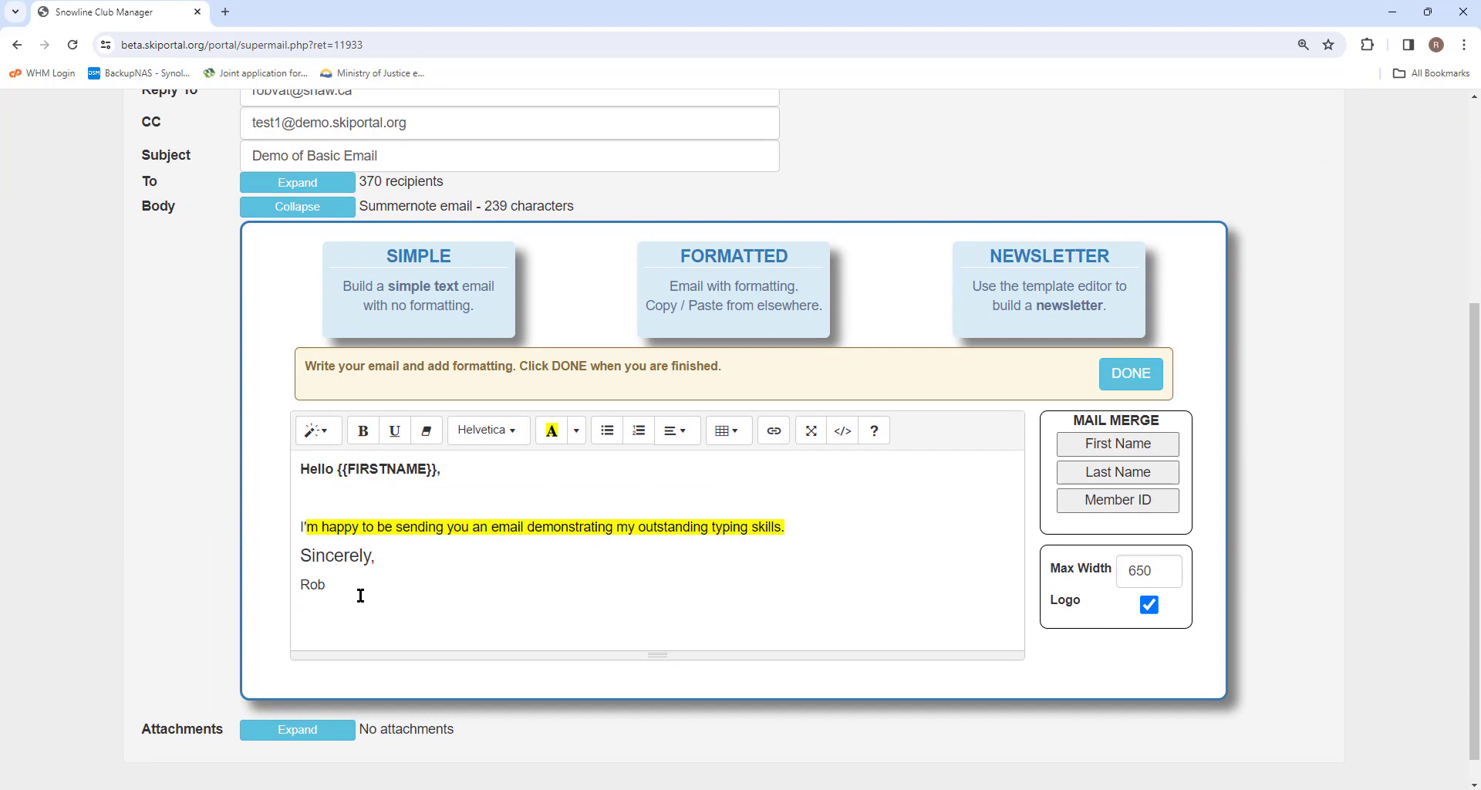
pyautogui.moveTo(351, 590); pyautogui.dragTo(274, 472)
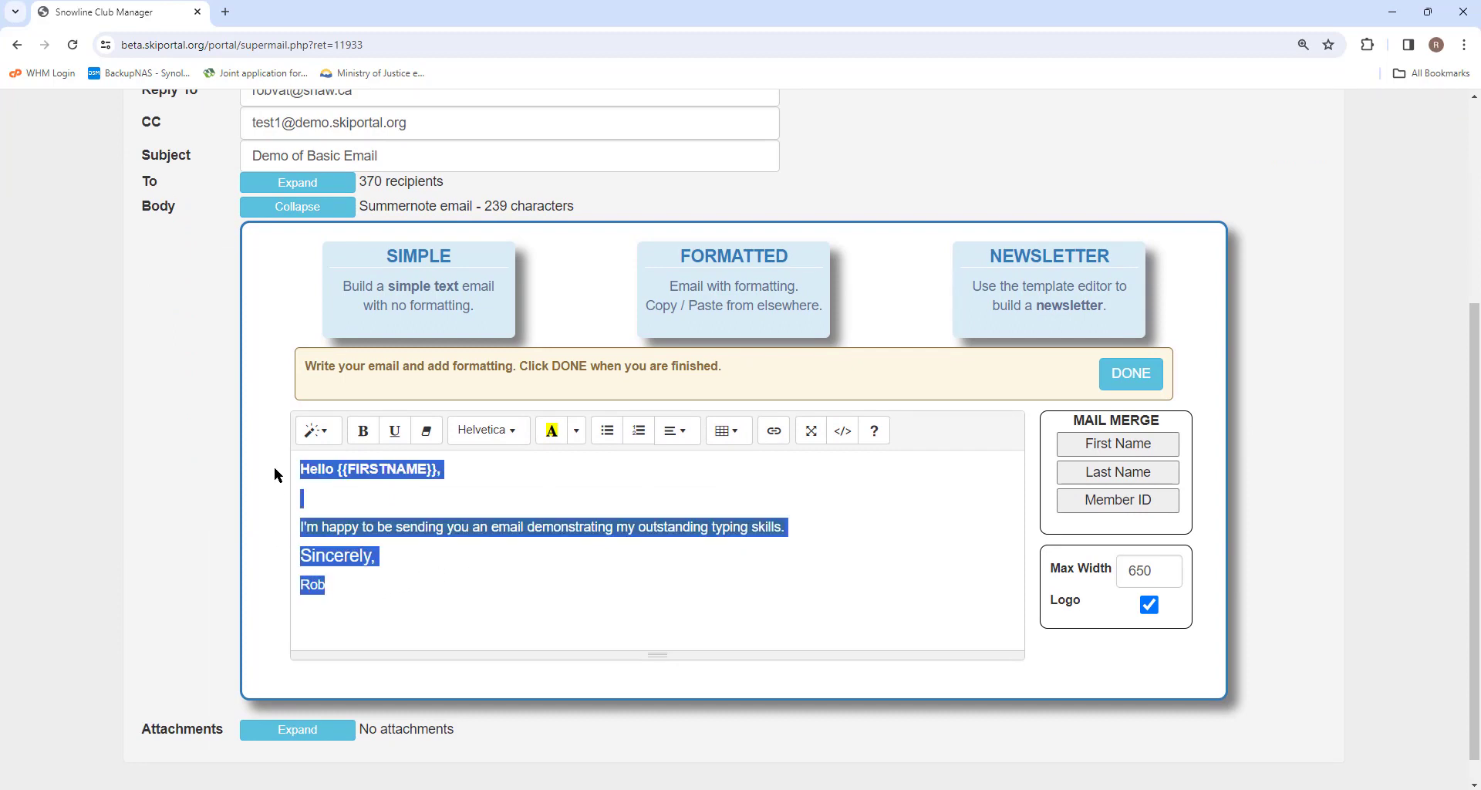
pyautogui.press('Delete')
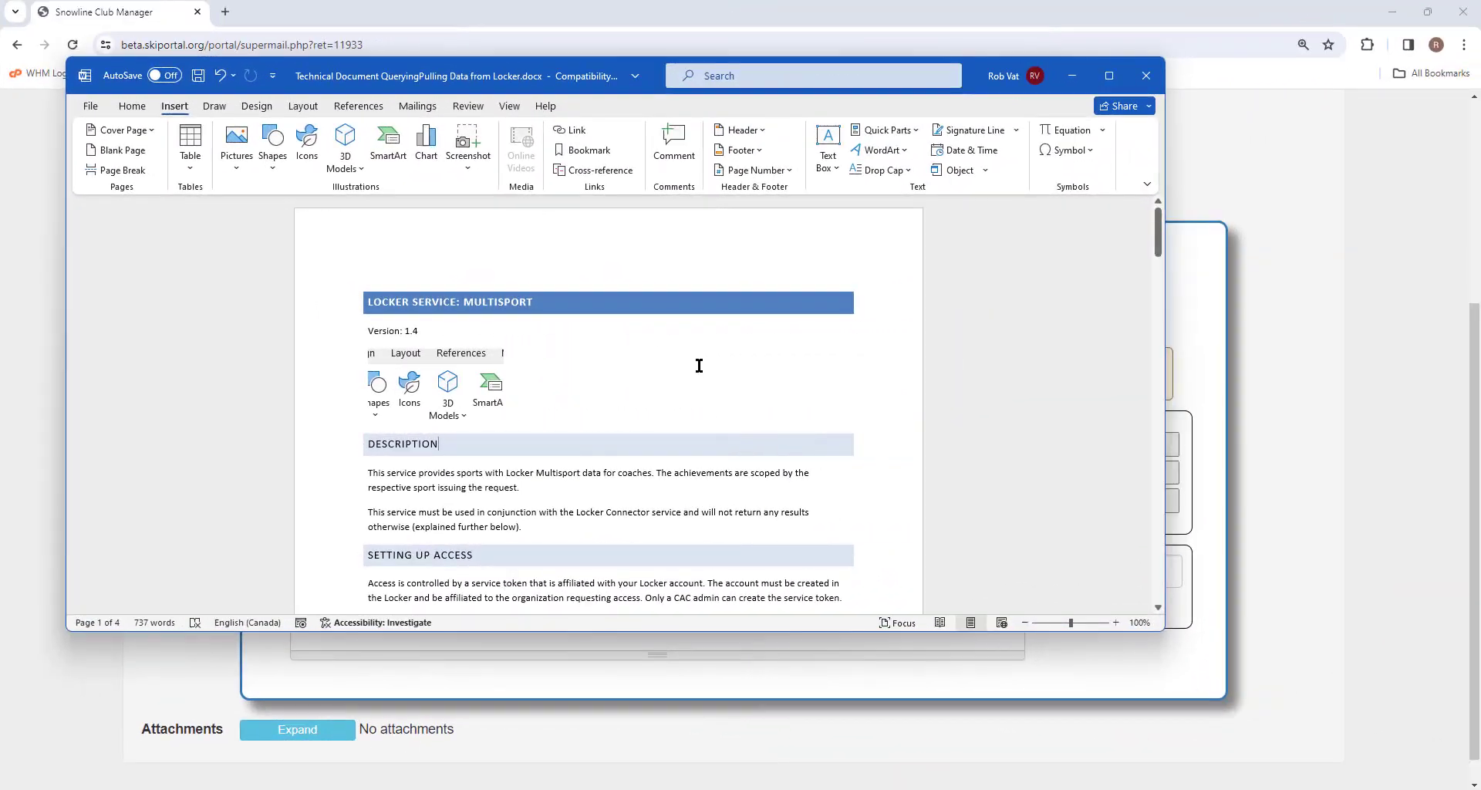
# Step: Delete the stray ribbon screenshot from the Locker Service document, select it all, and return to the email editor
pyautogui.click(456, 377)
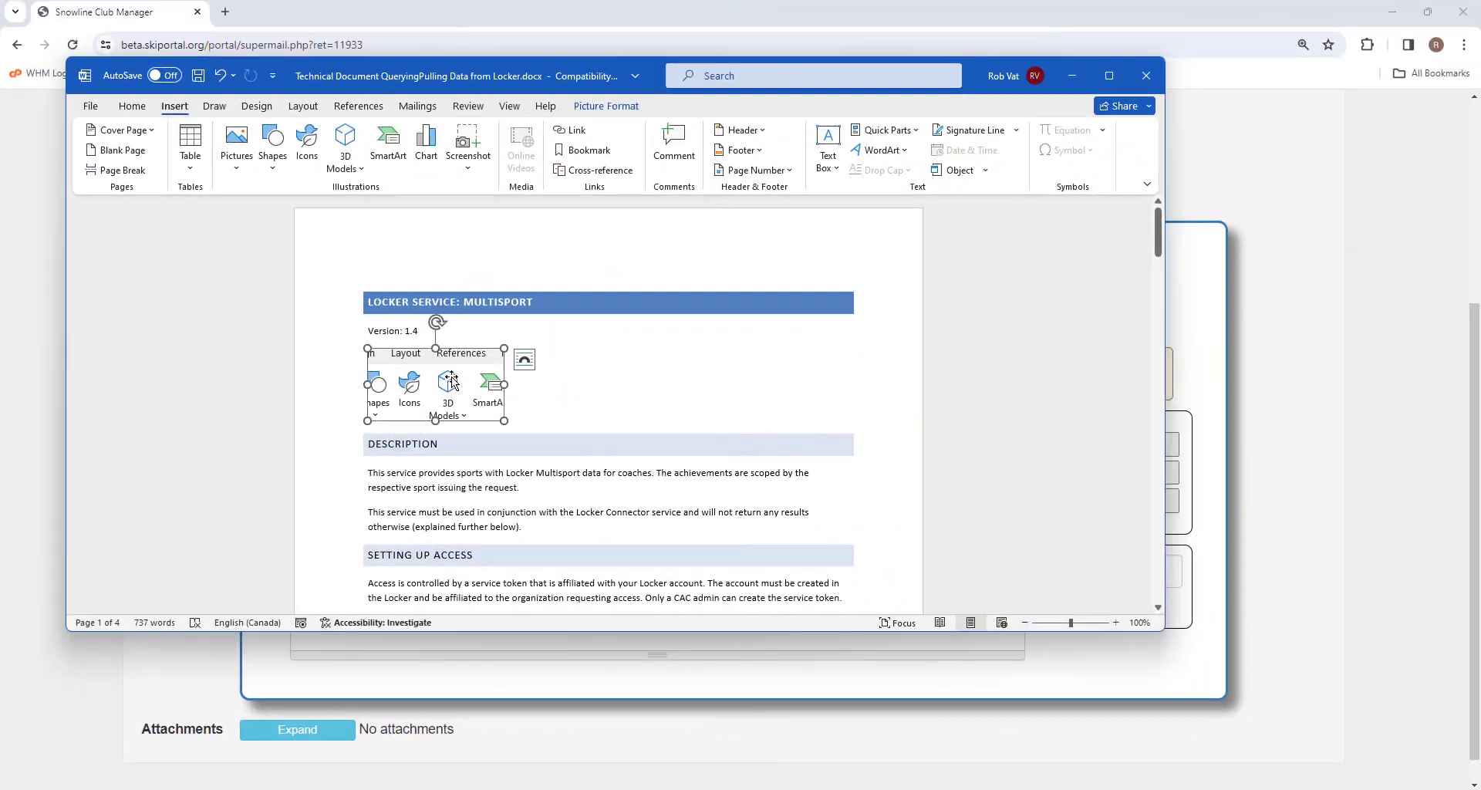
pyautogui.press('Delete')
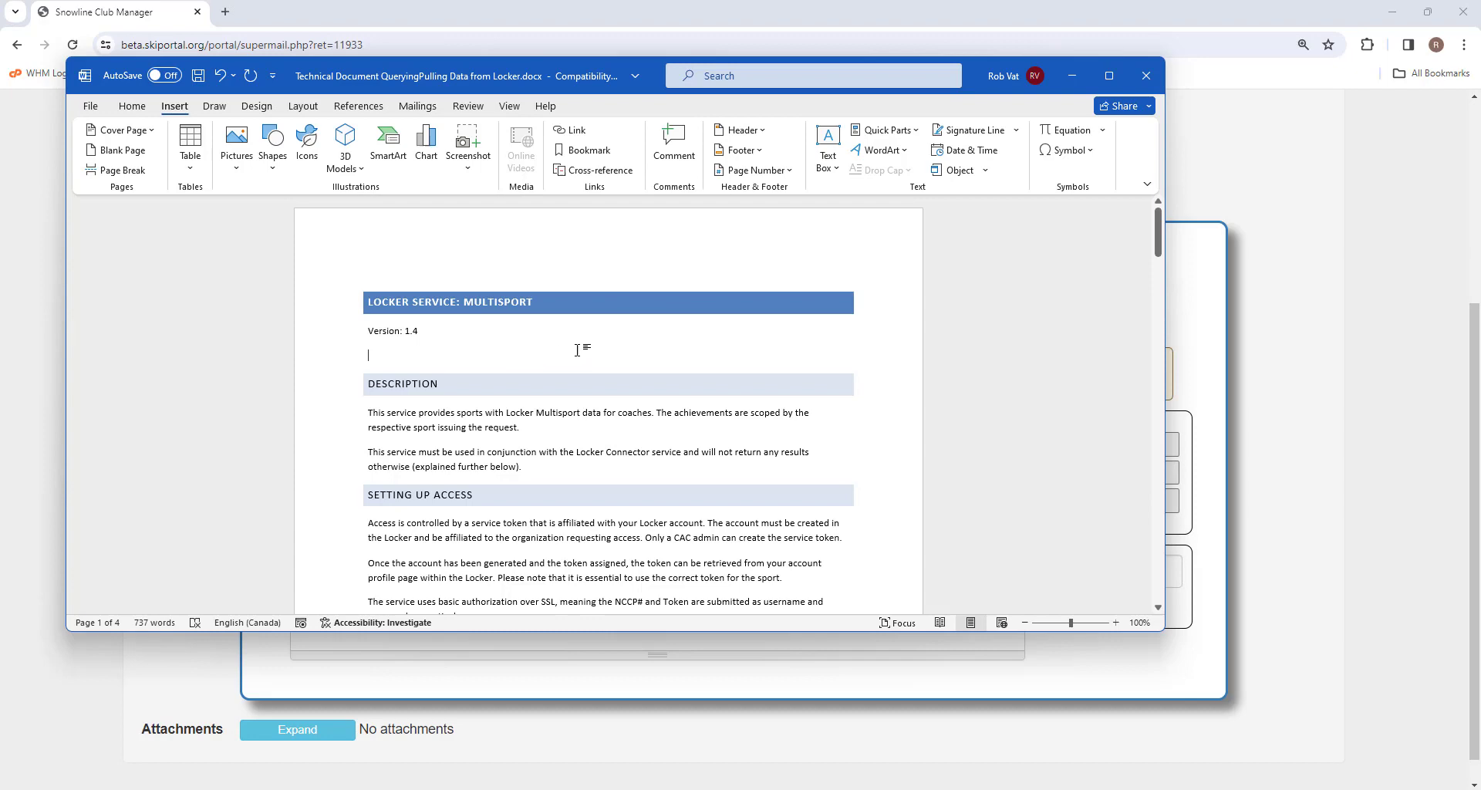
pyautogui.scroll(-20, 874, 296)
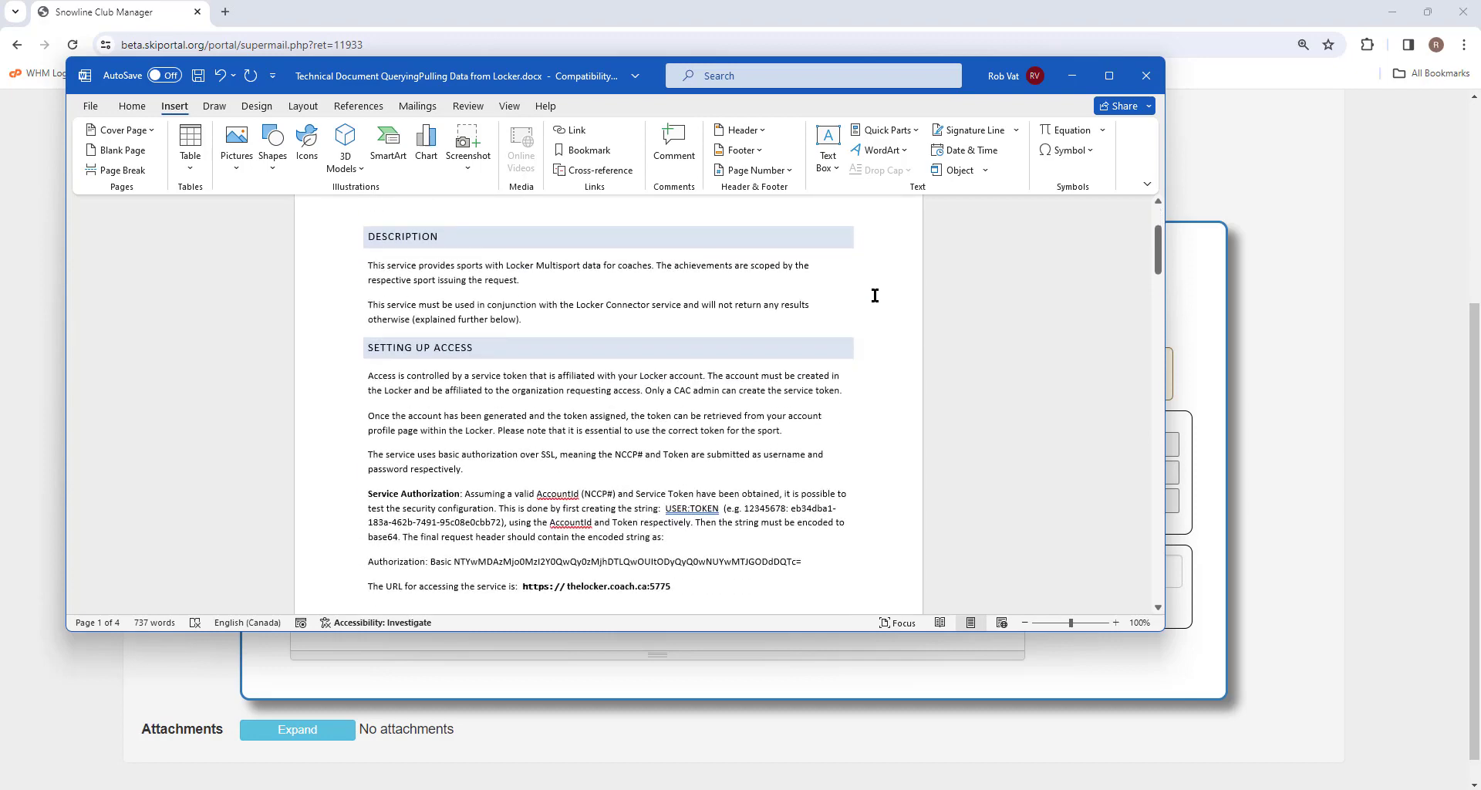
pyautogui.scroll(-20, 874, 295)
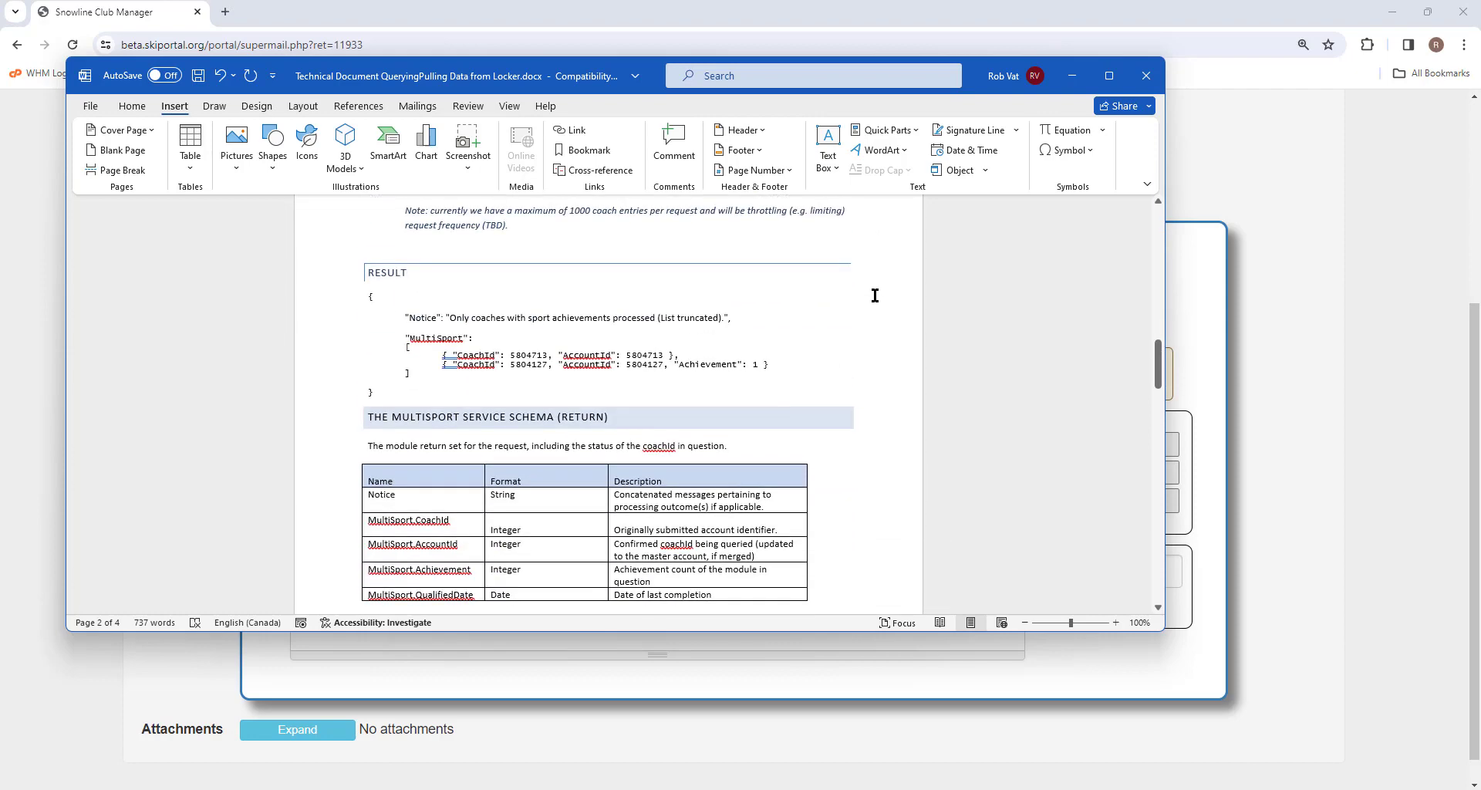
pyautogui.scroll(-20, 873, 301)
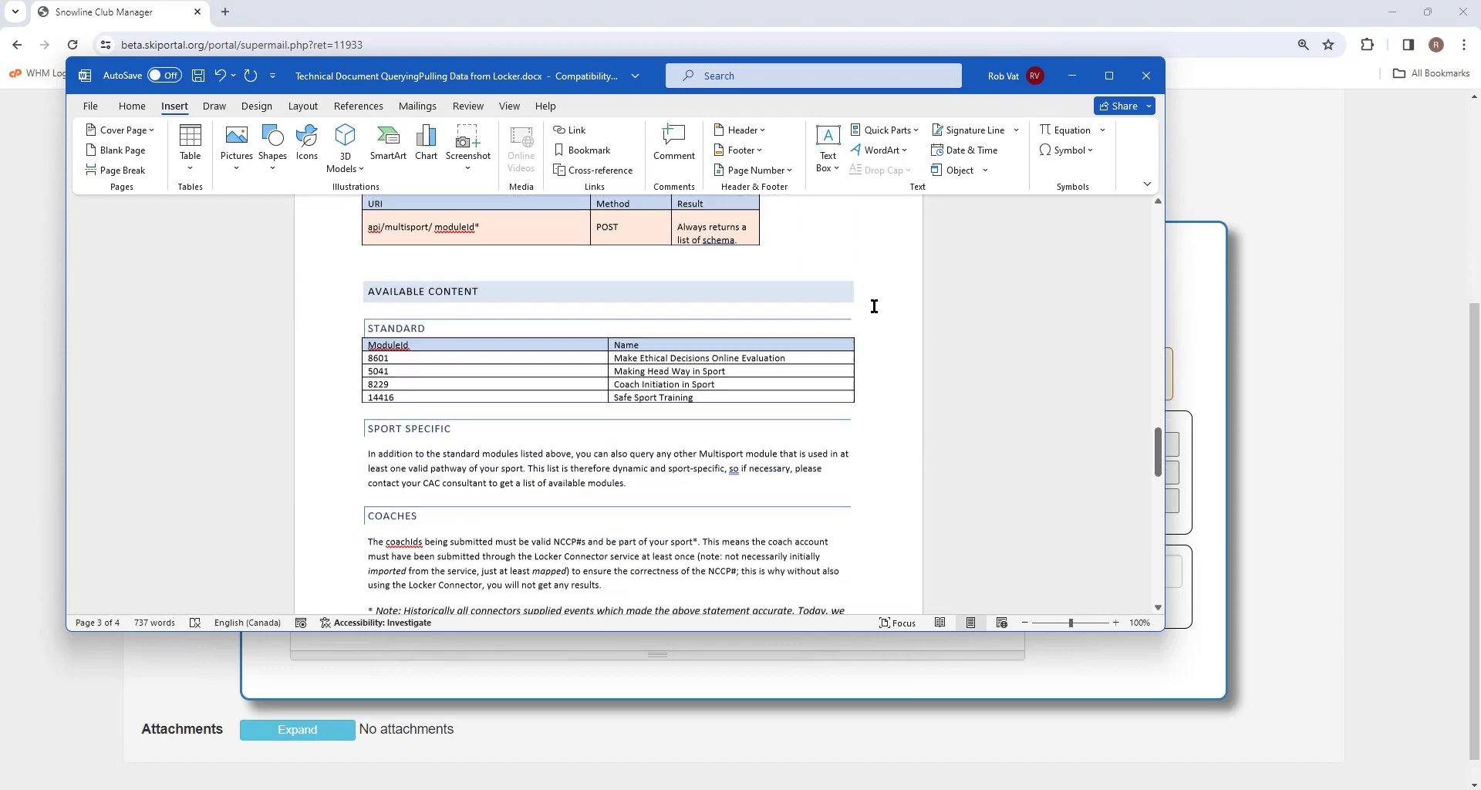
pyautogui.scroll(20, 874, 308)
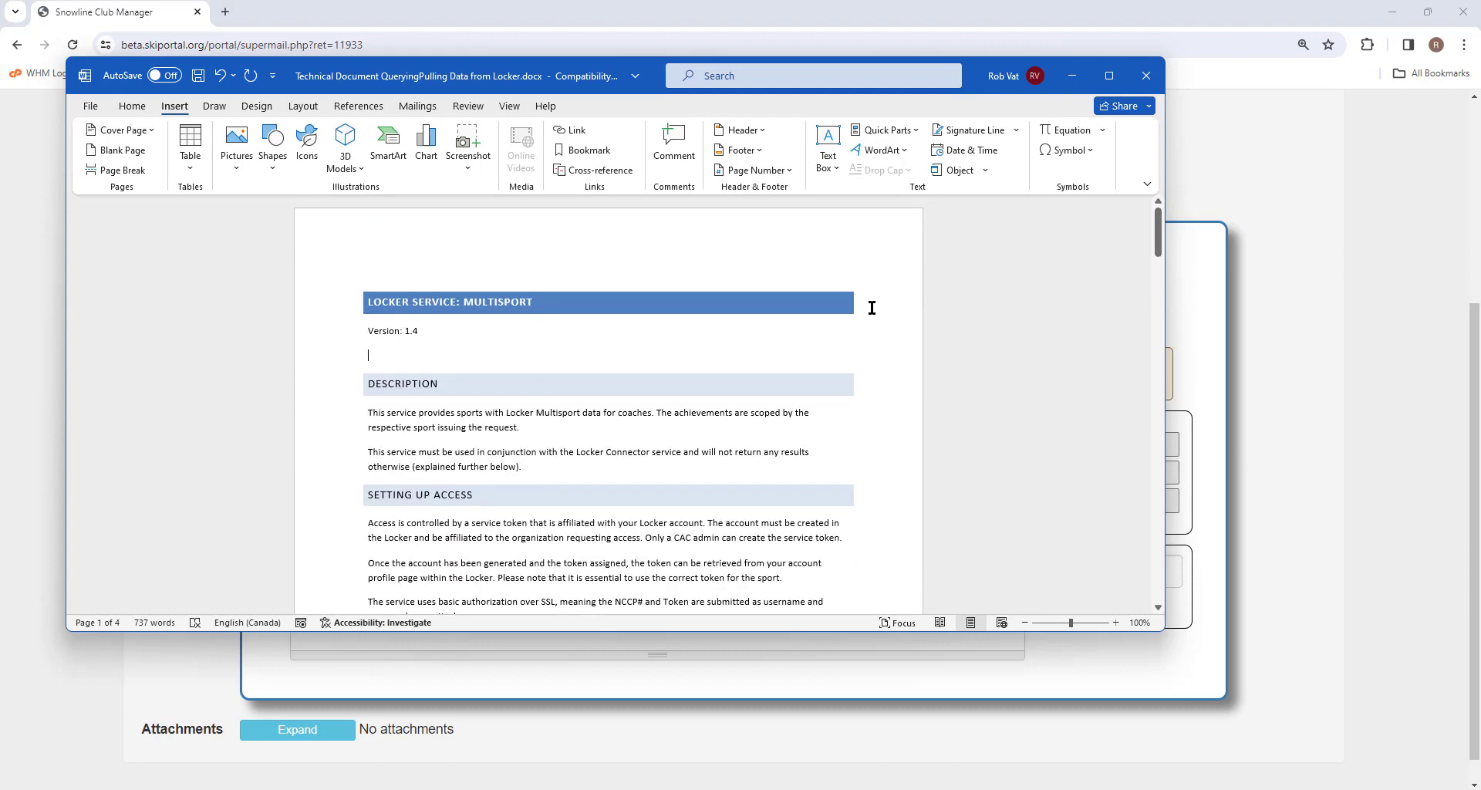
pyautogui.hotkey('ctrl', 'a')
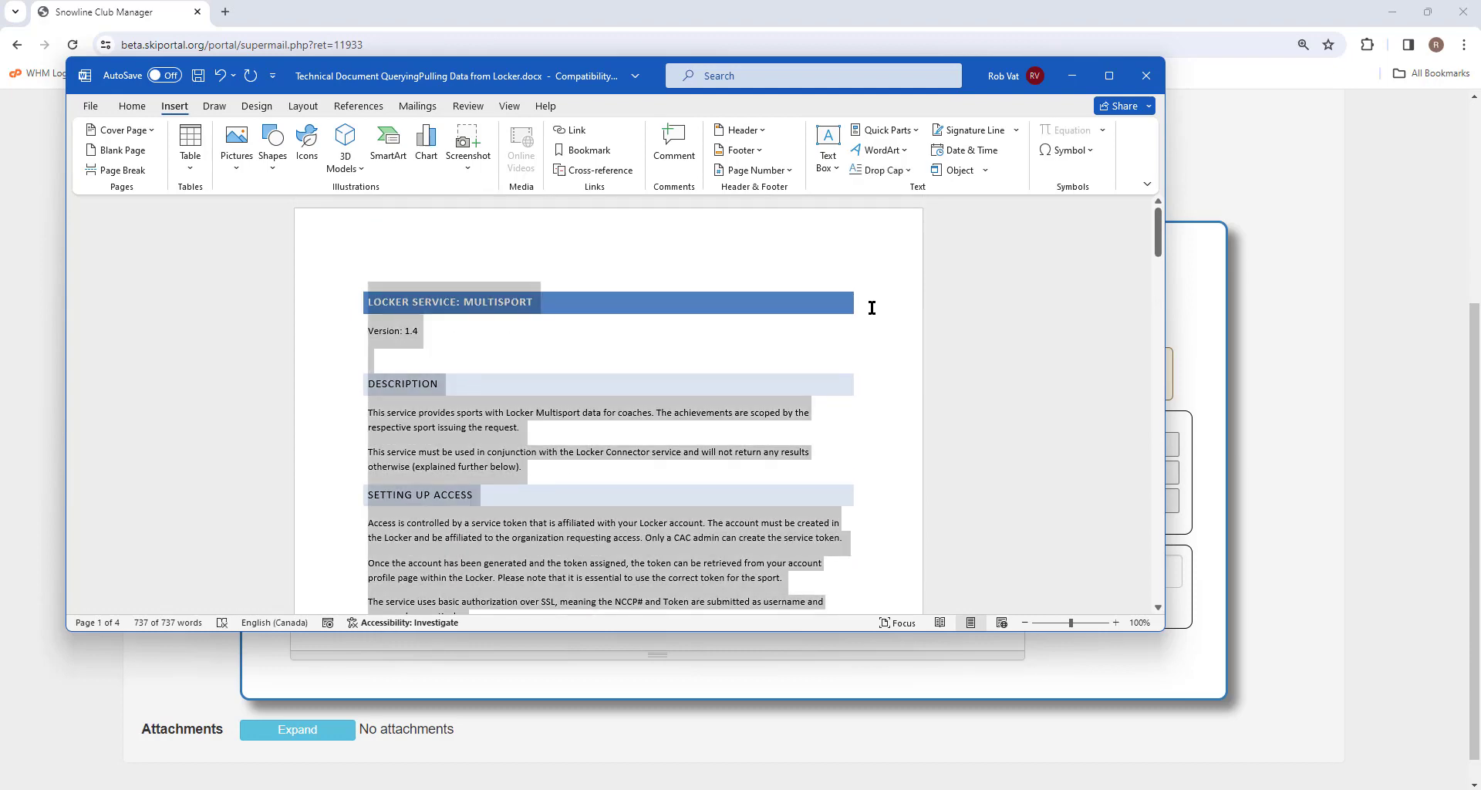
pyautogui.hotkey('alt', 'Tab')
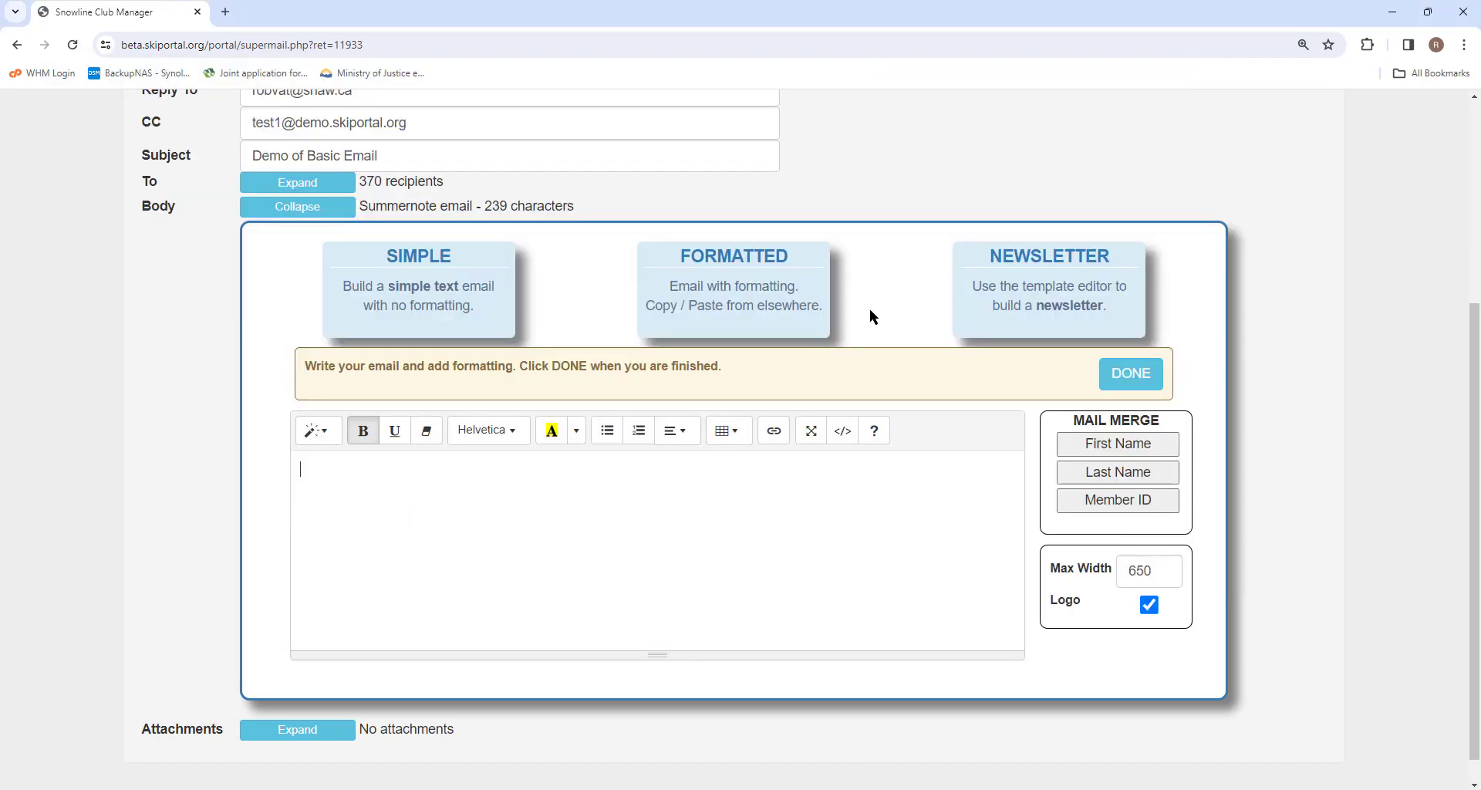
# Step: Paste the copied Locker Service document into the empty email body and finish editing it
pyautogui.hotkey('ctrl', 'v')
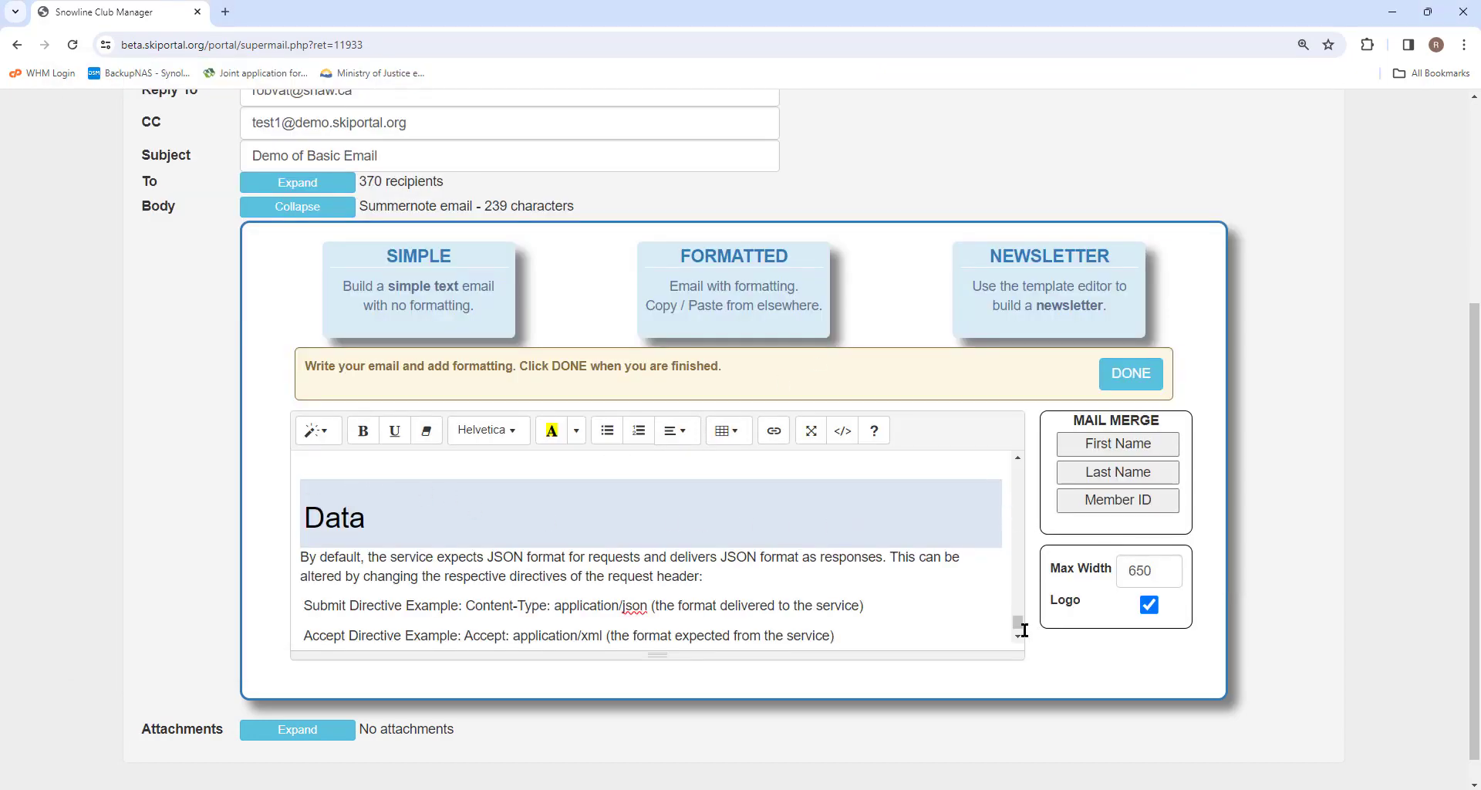
pyautogui.scroll(2, 1019, 617)
pyautogui.moveTo(1019, 619); pyautogui.dragTo(1015, 469)
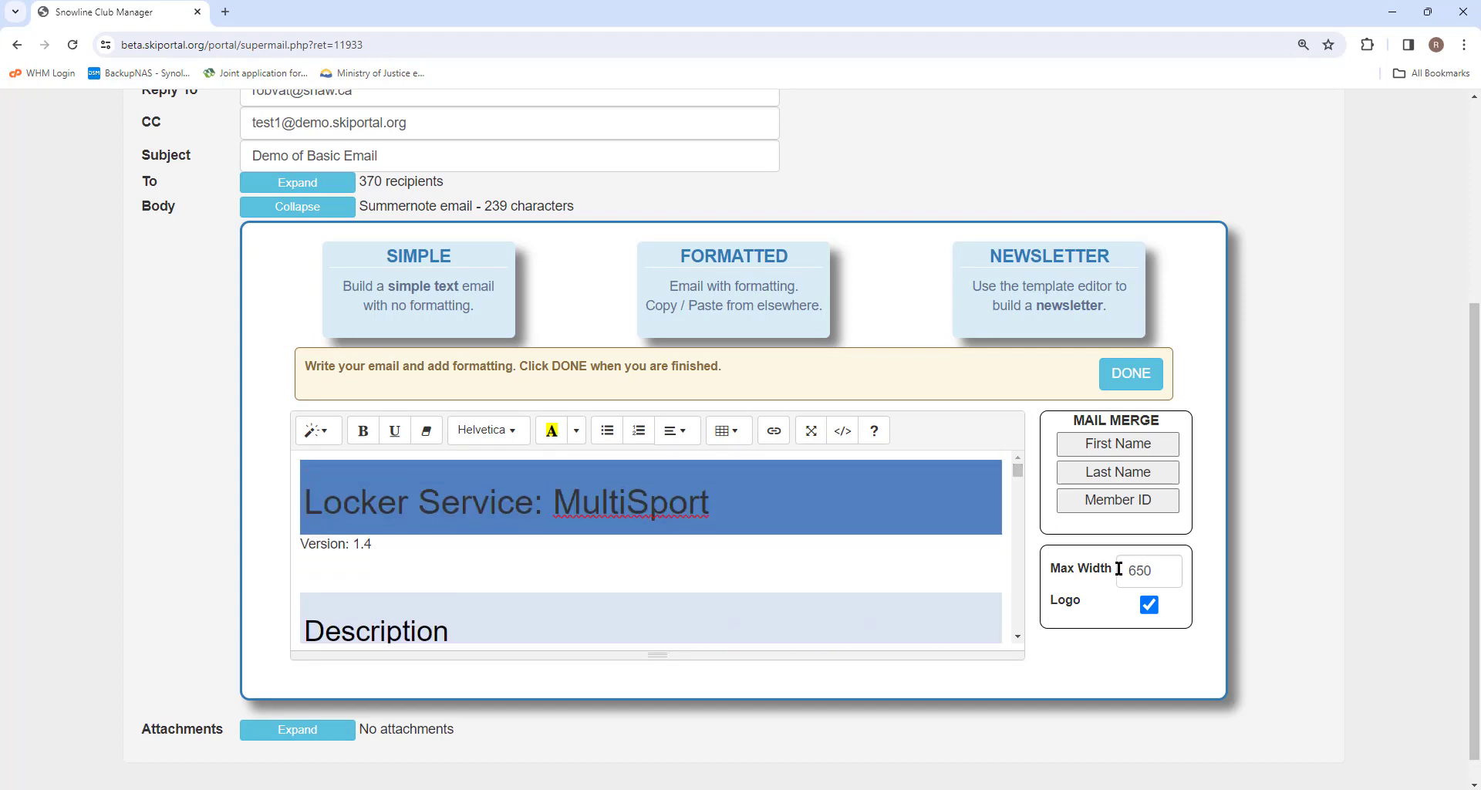
pyautogui.moveTo(1016, 470)
pyautogui.mouseDown()
pyautogui.moveTo(1016, 549)
pyautogui.moveTo(1012, 469)
pyautogui.mouseUp()
pyautogui.click(1126, 378)
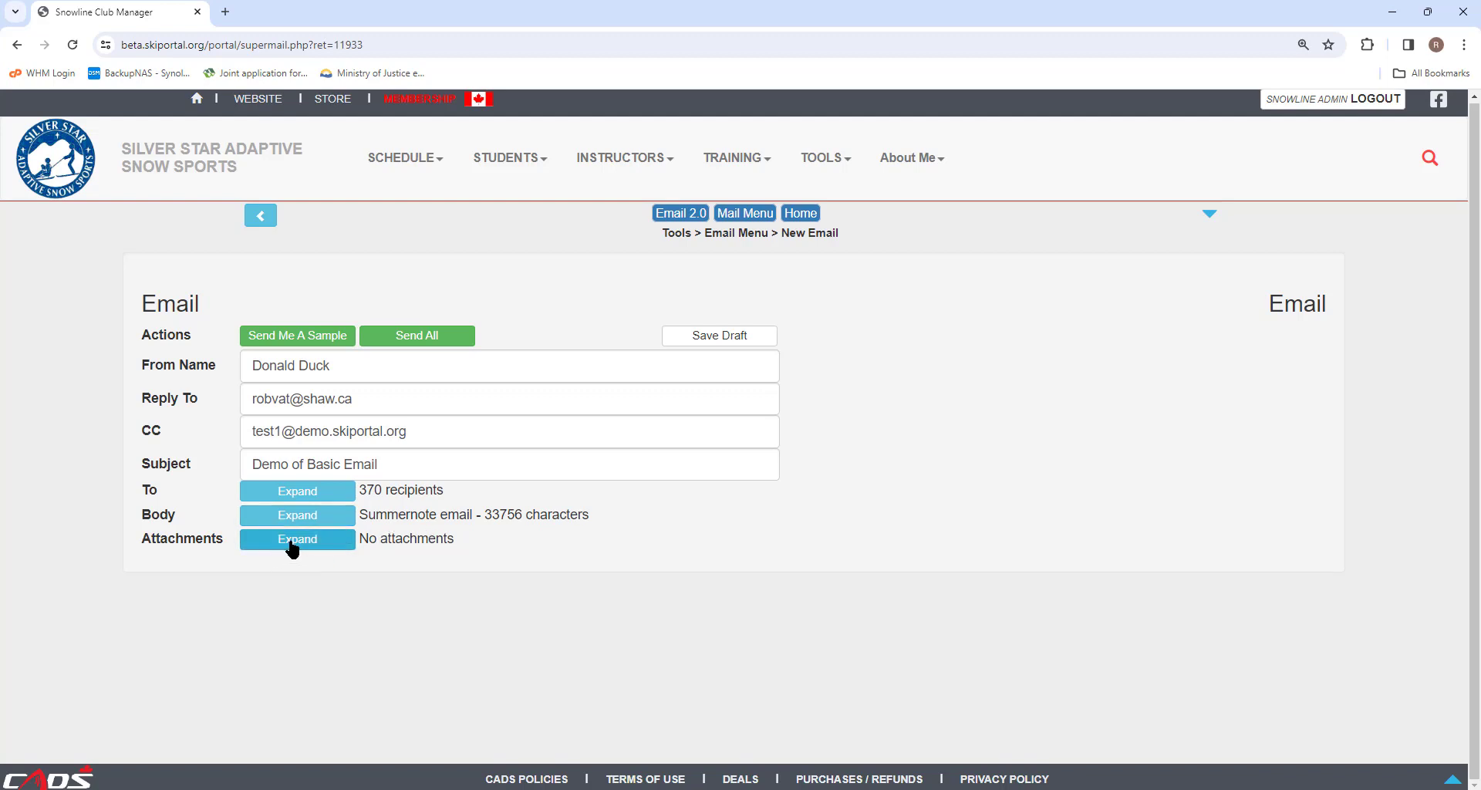
# Step: Upload CSB.png from Downloads as the email's attachment
pyautogui.click(293, 539)
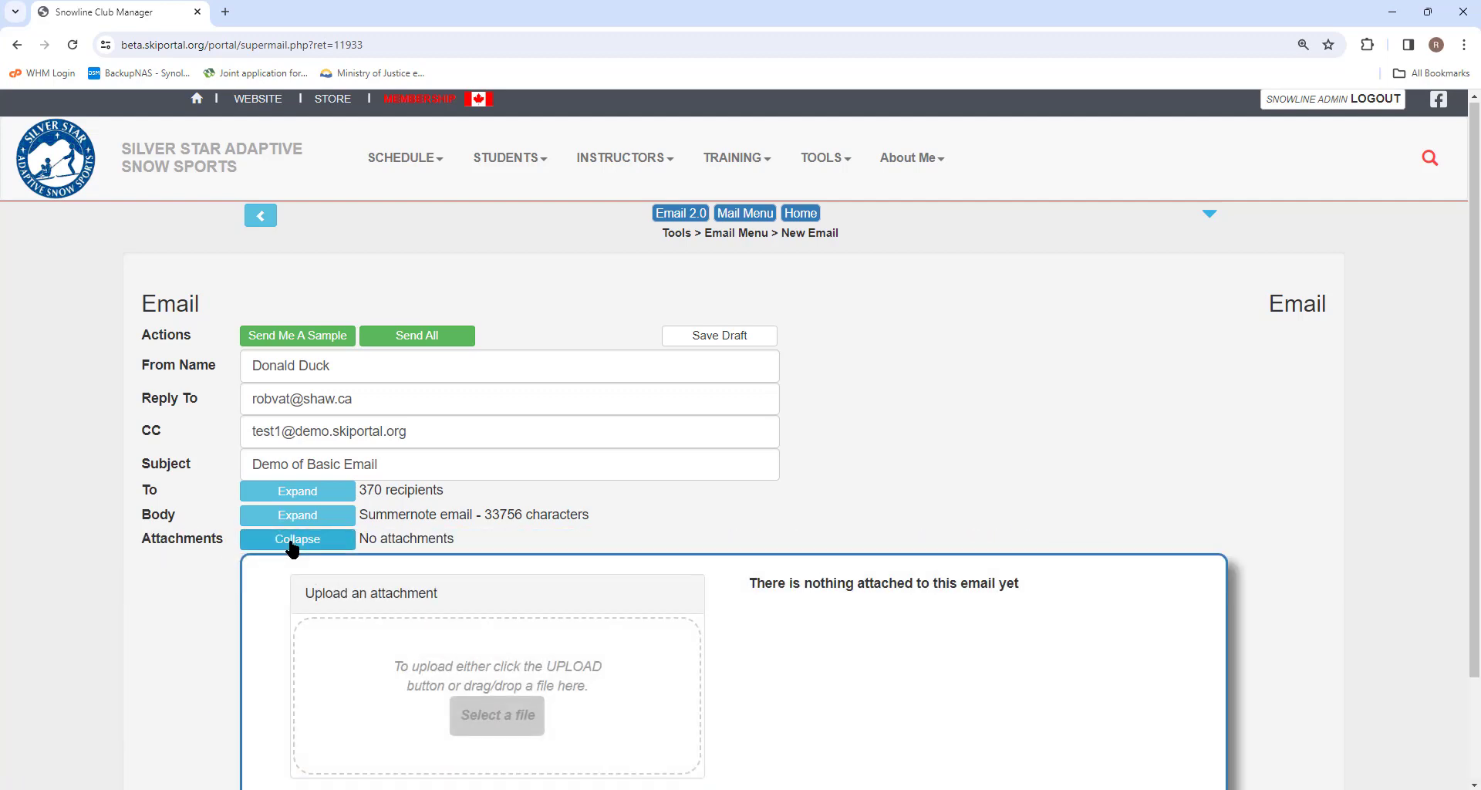
pyautogui.click(509, 705)
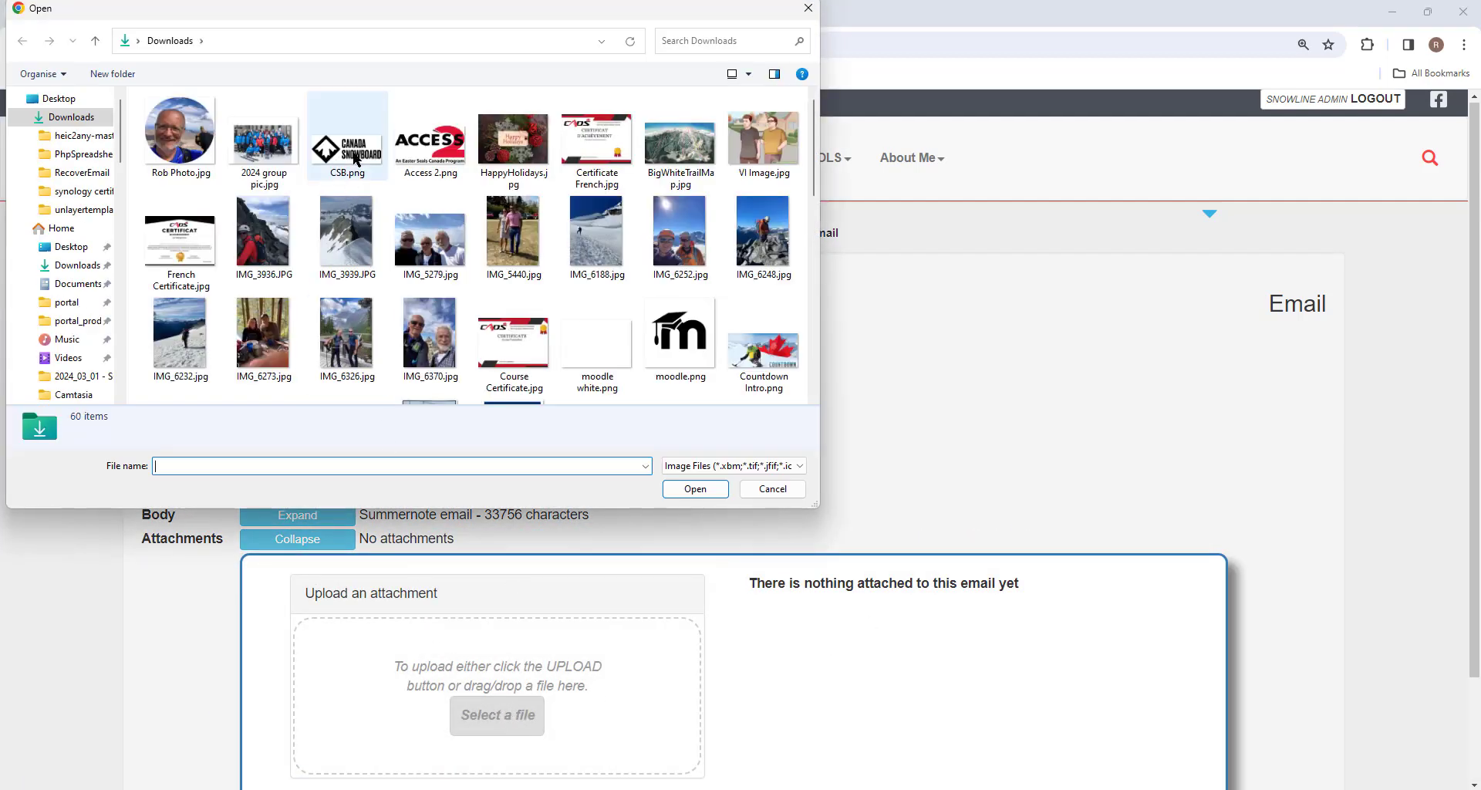
pyautogui.click(353, 154)
pyautogui.click(686, 490)
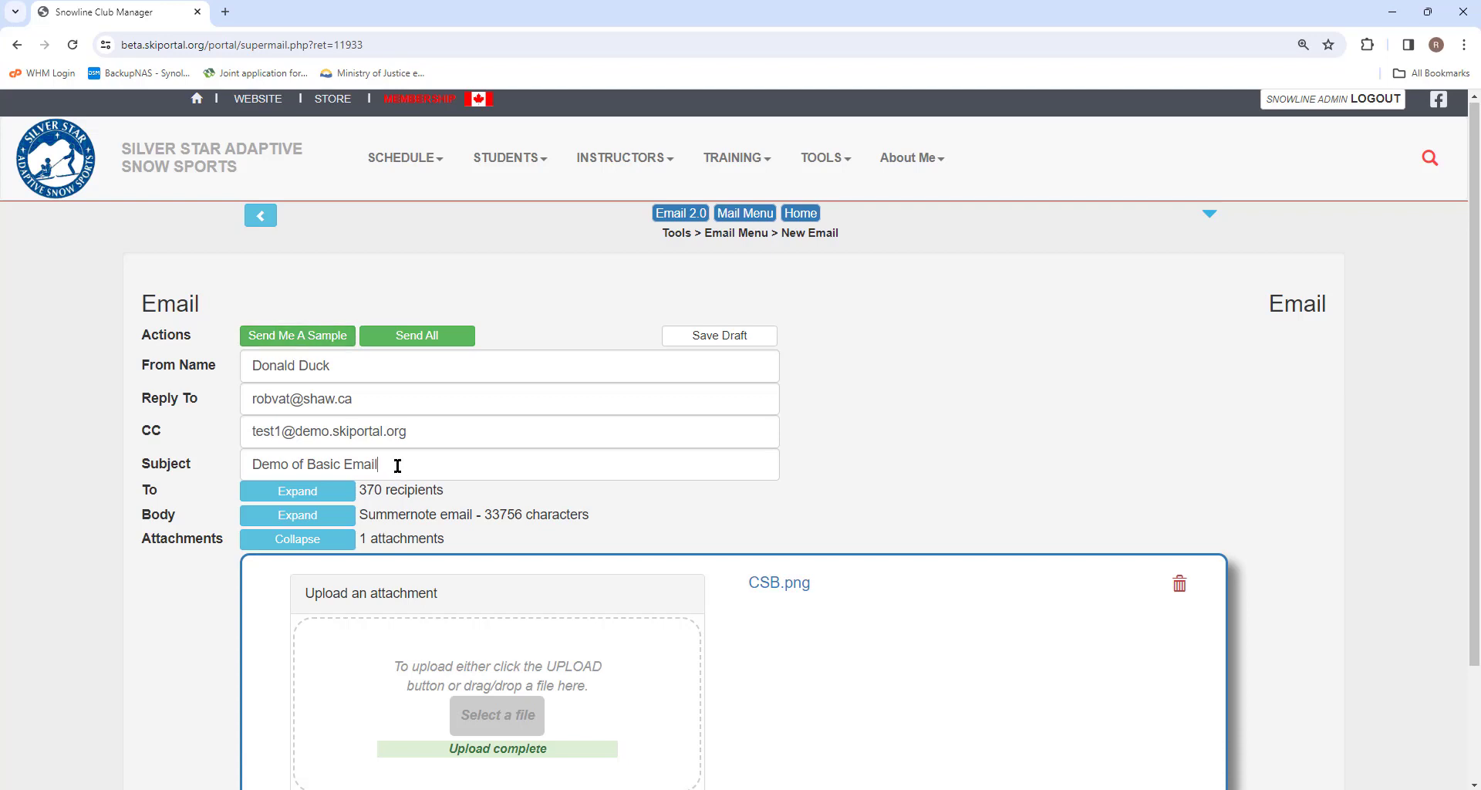
# Step: Clear the subject line and restore it as 'Demo of Basic Email'
pyautogui.moveTo(400, 473); pyautogui.dragTo(220, 474)
pyautogui.hotkey('ctrl', 'c')
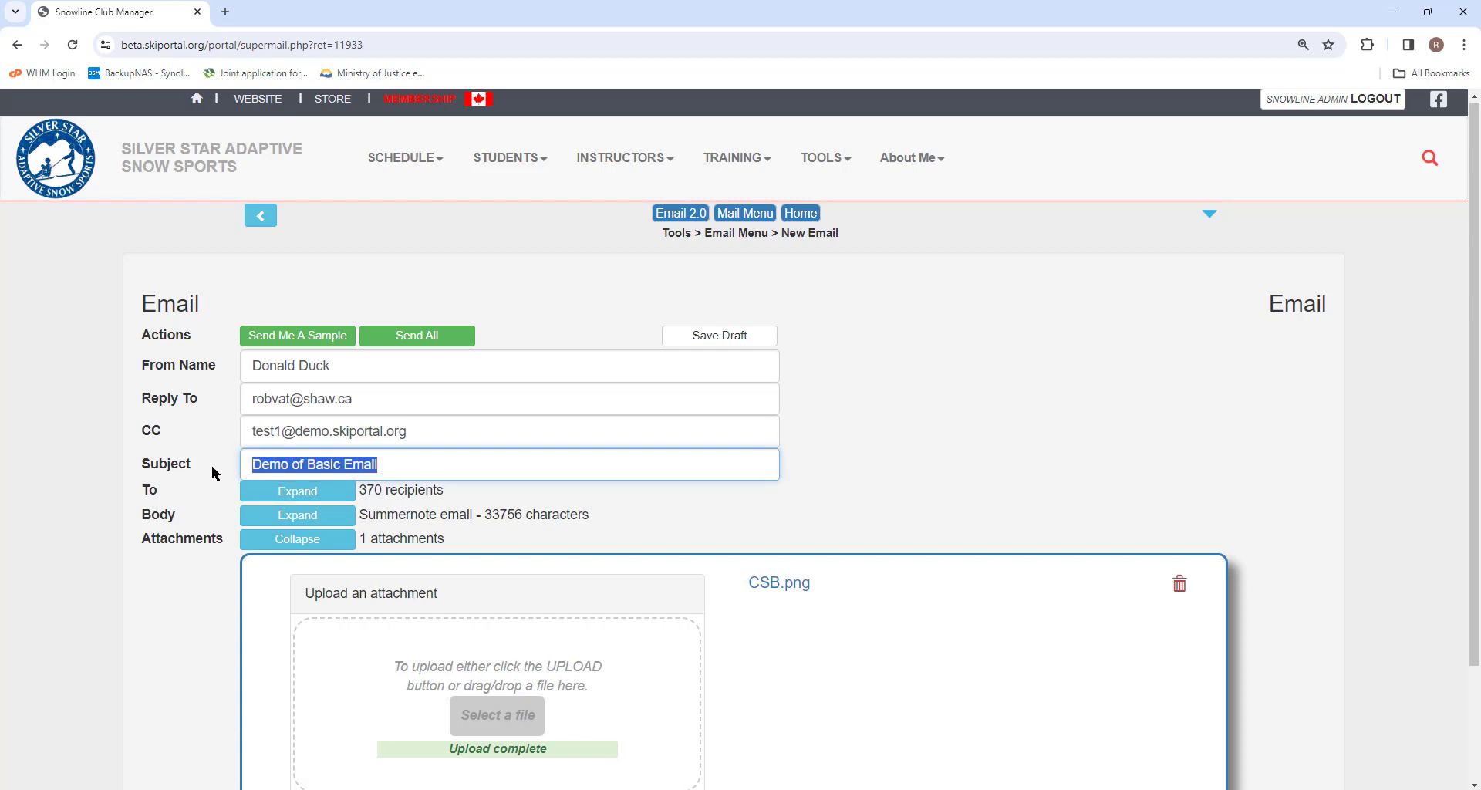
pyautogui.press('BackSpace')
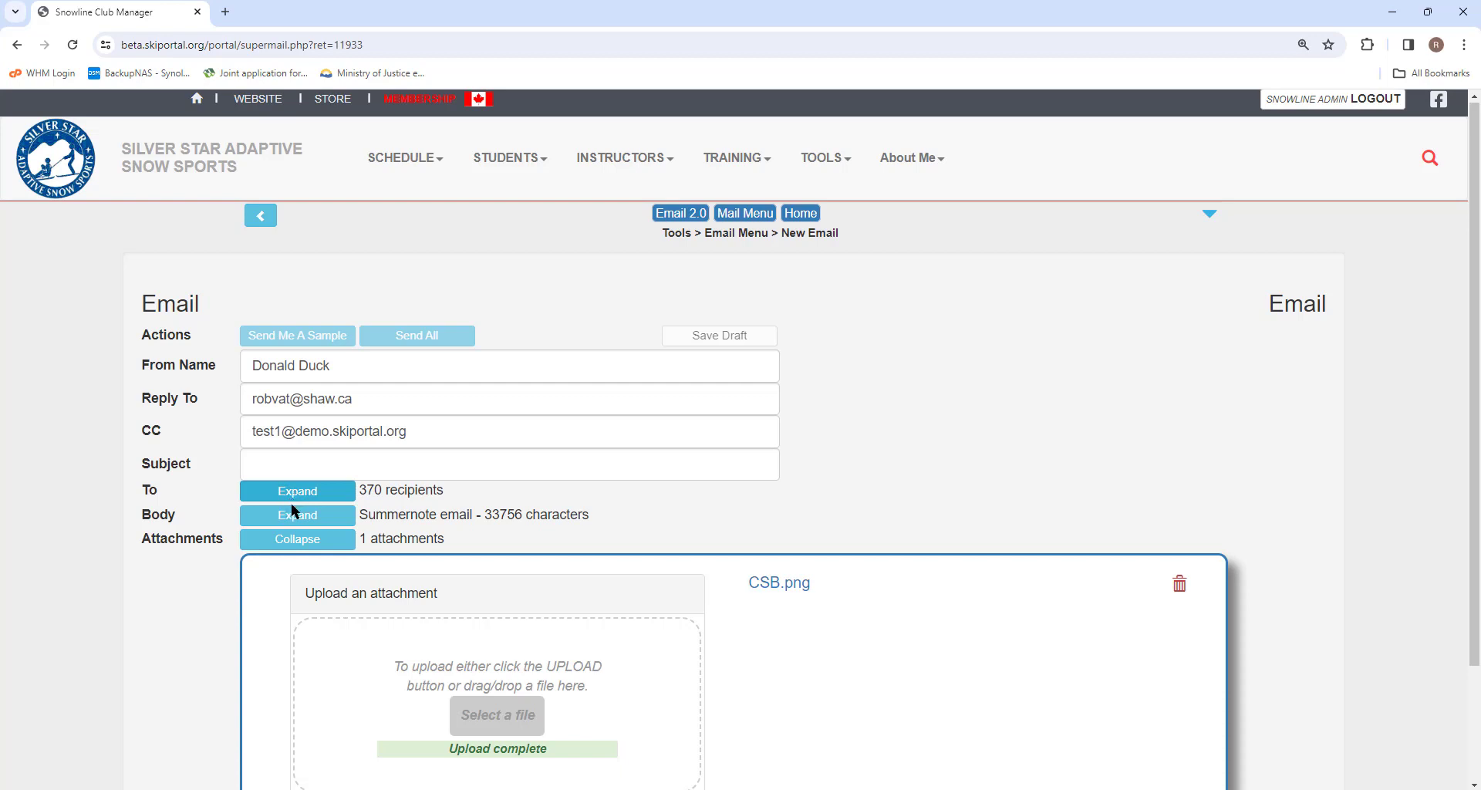
pyautogui.click(264, 463)
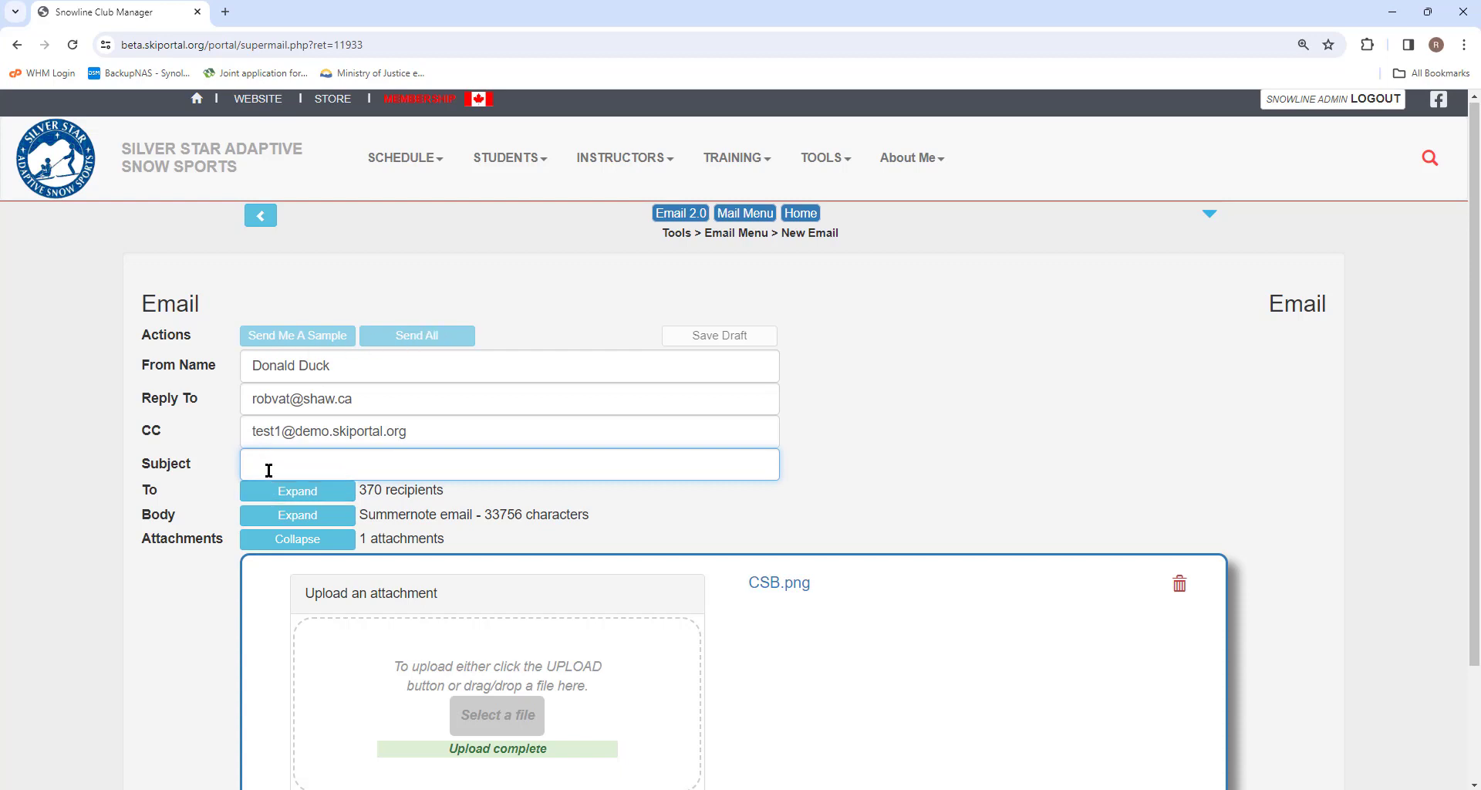
pyautogui.hotkey('ctrl', 'v')
pyautogui.click(461, 431)
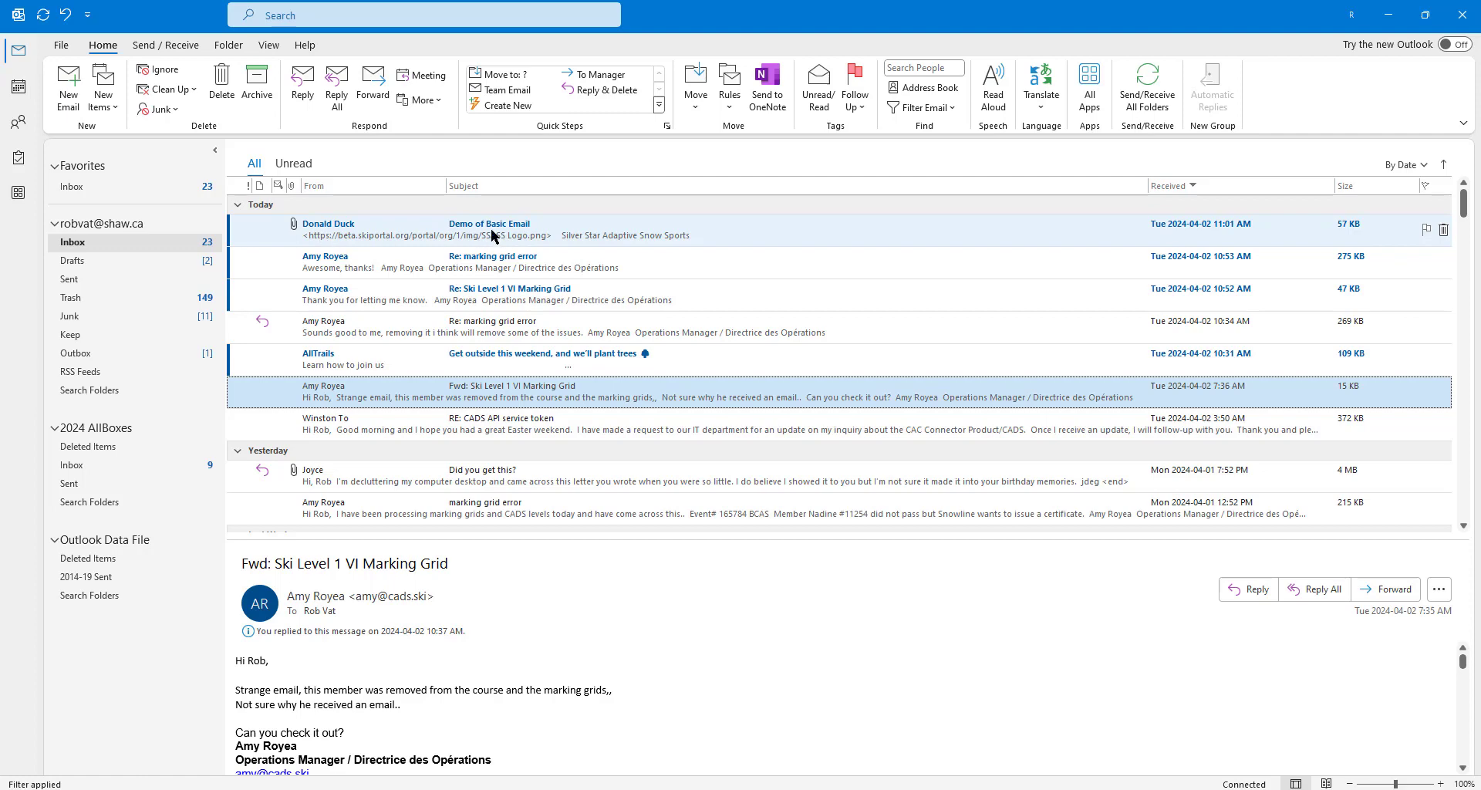
# Step: Open the received Demo of Basic Email in Outlook and scroll through its content and CSB.png attachment
pyautogui.click(413, 232)
pyautogui.doubleClick(402, 230)
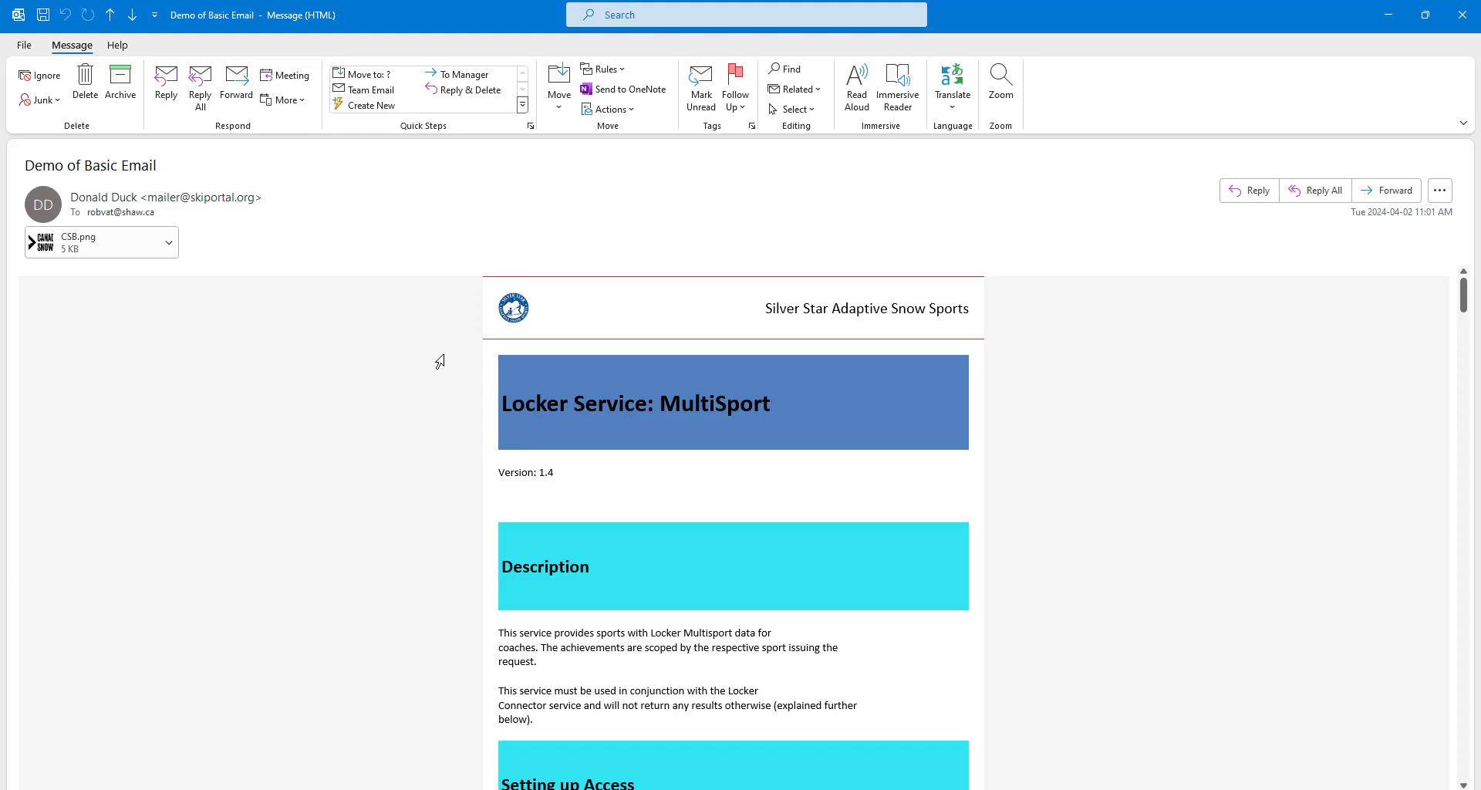
pyautogui.scroll(-8, 598, 441)
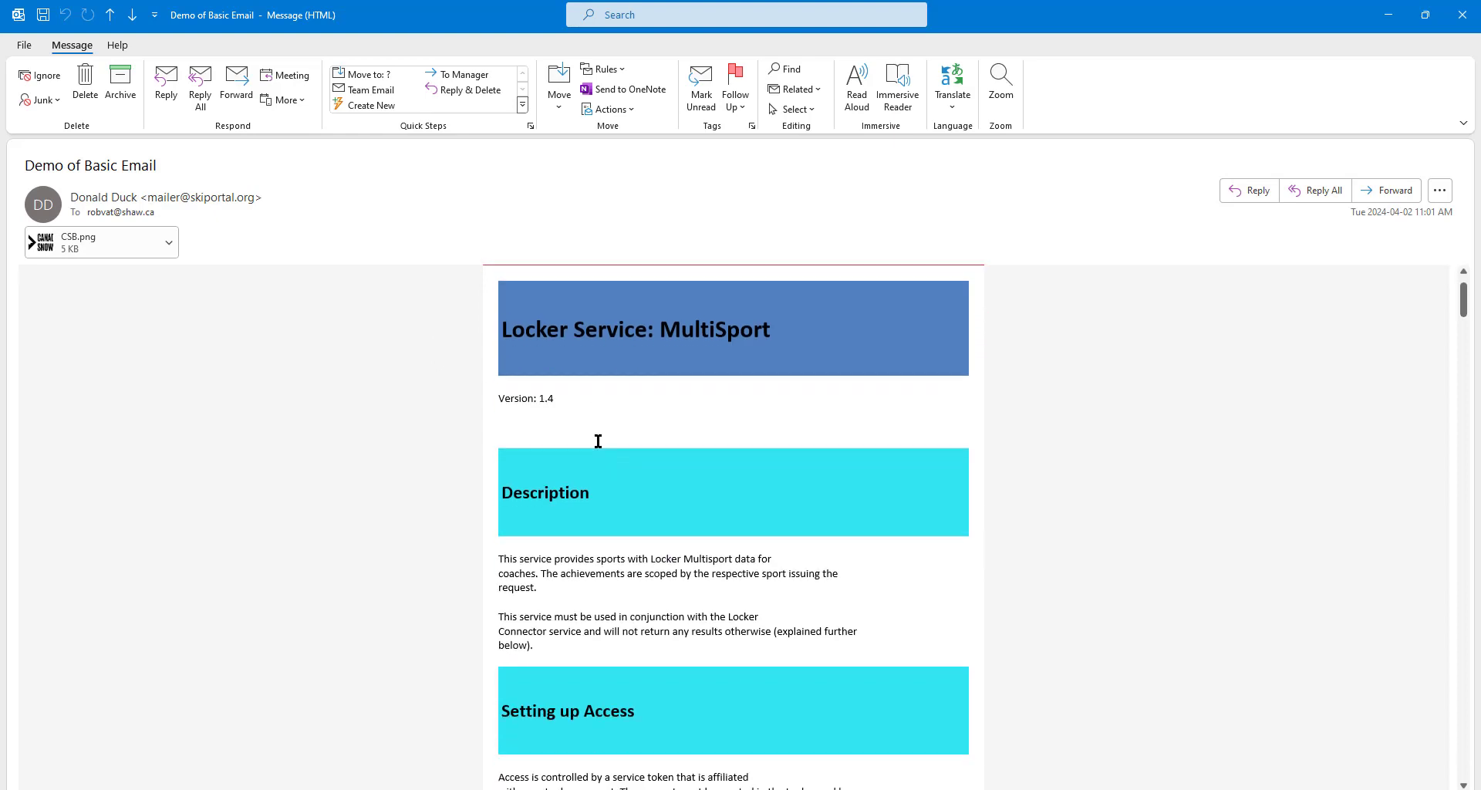
pyautogui.scroll(-15, 598, 440)
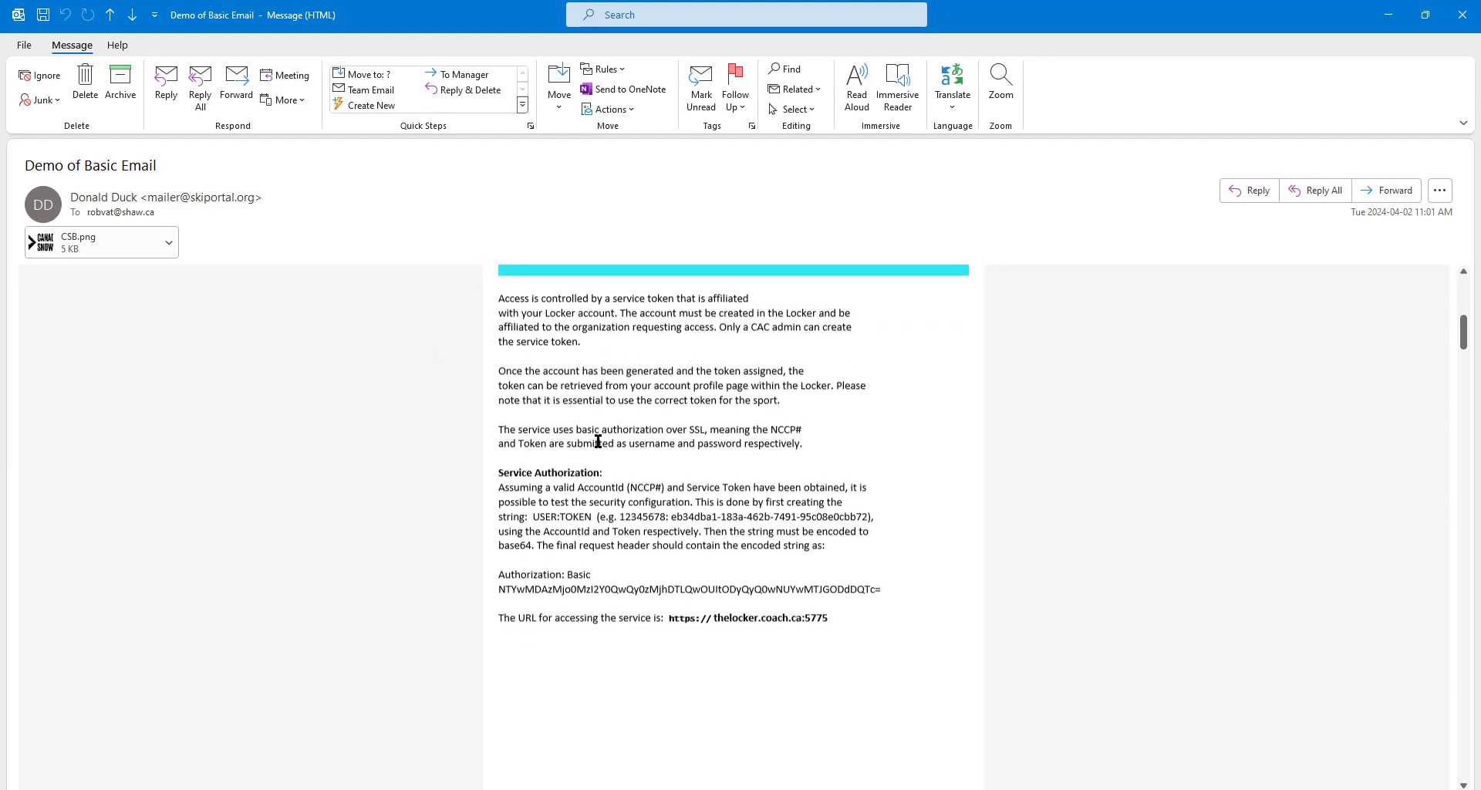
pyautogui.scroll(-5, 598, 440)
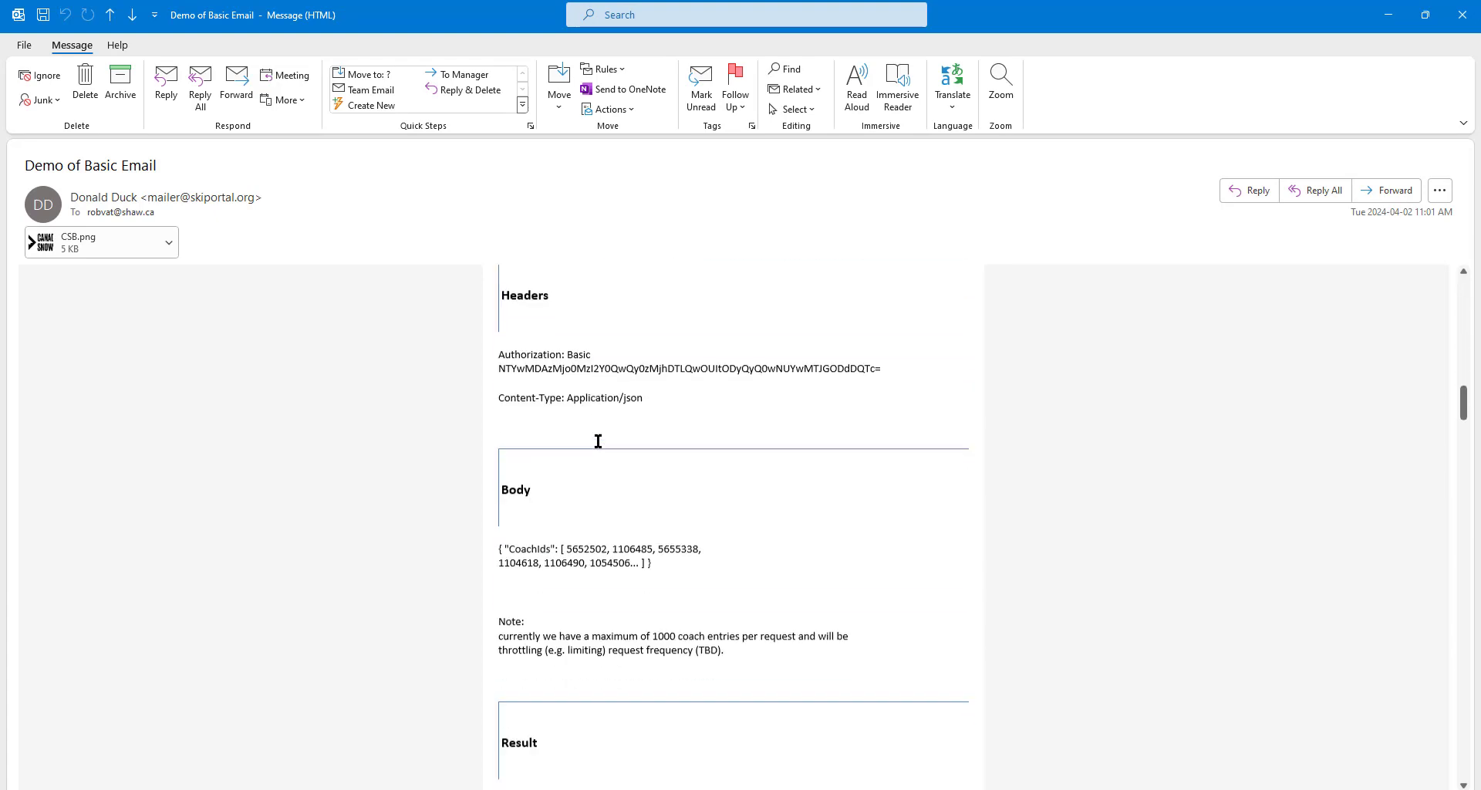
pyautogui.scroll(20, 598, 441)
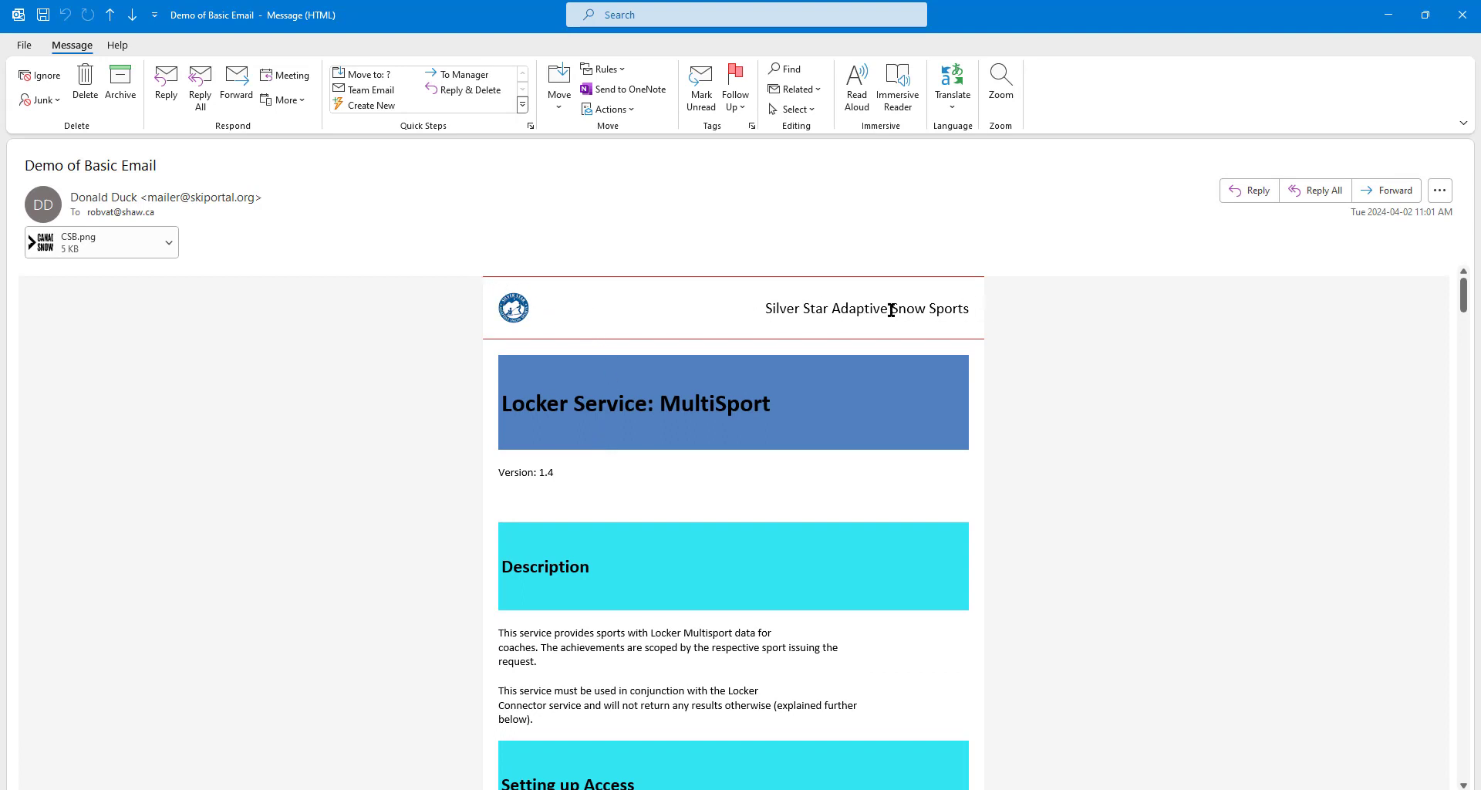
pyautogui.moveTo(1463, 290); pyautogui.dragTo(1461, 783)
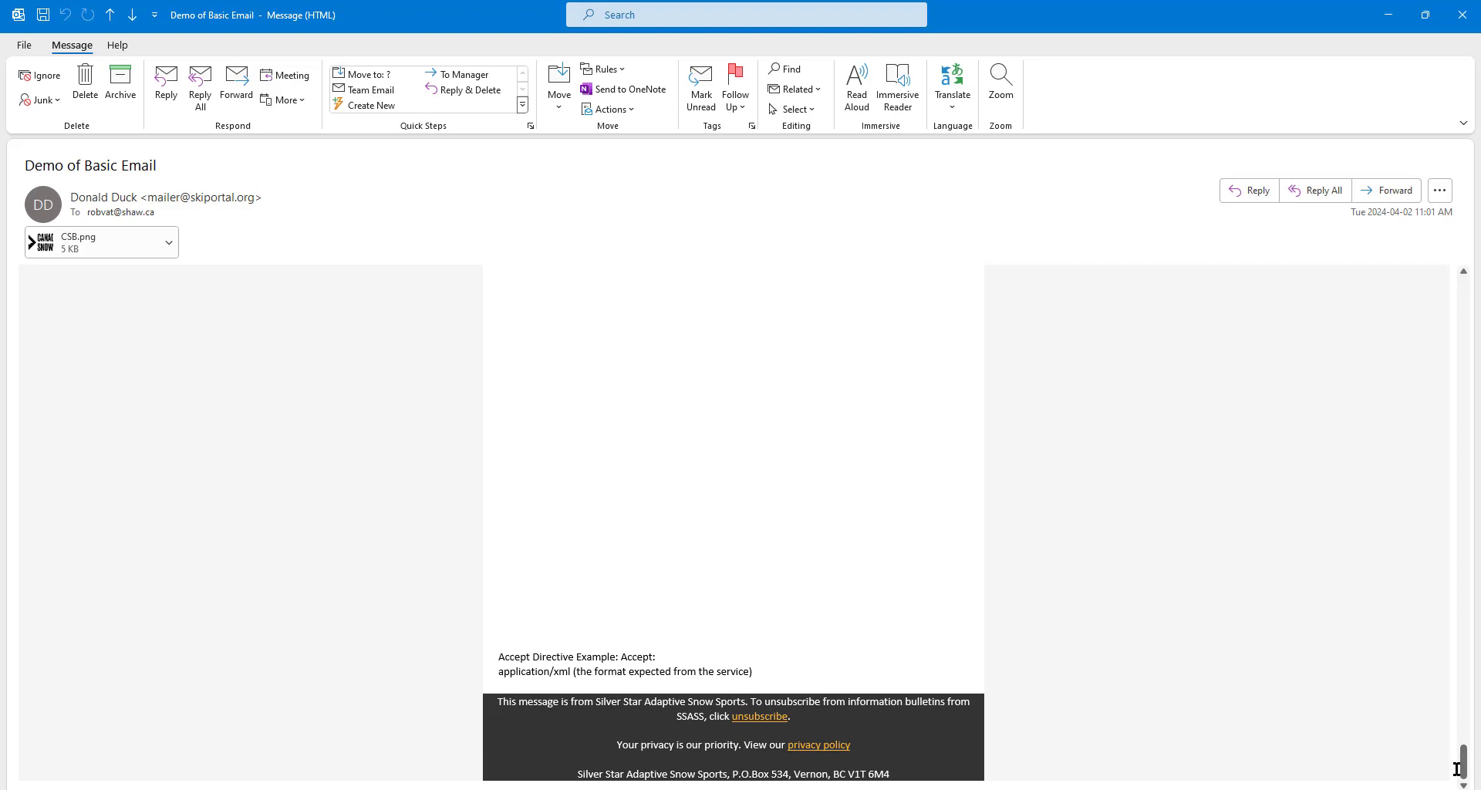
pyautogui.moveTo(1464, 773); pyautogui.dragTo(1465, 289)
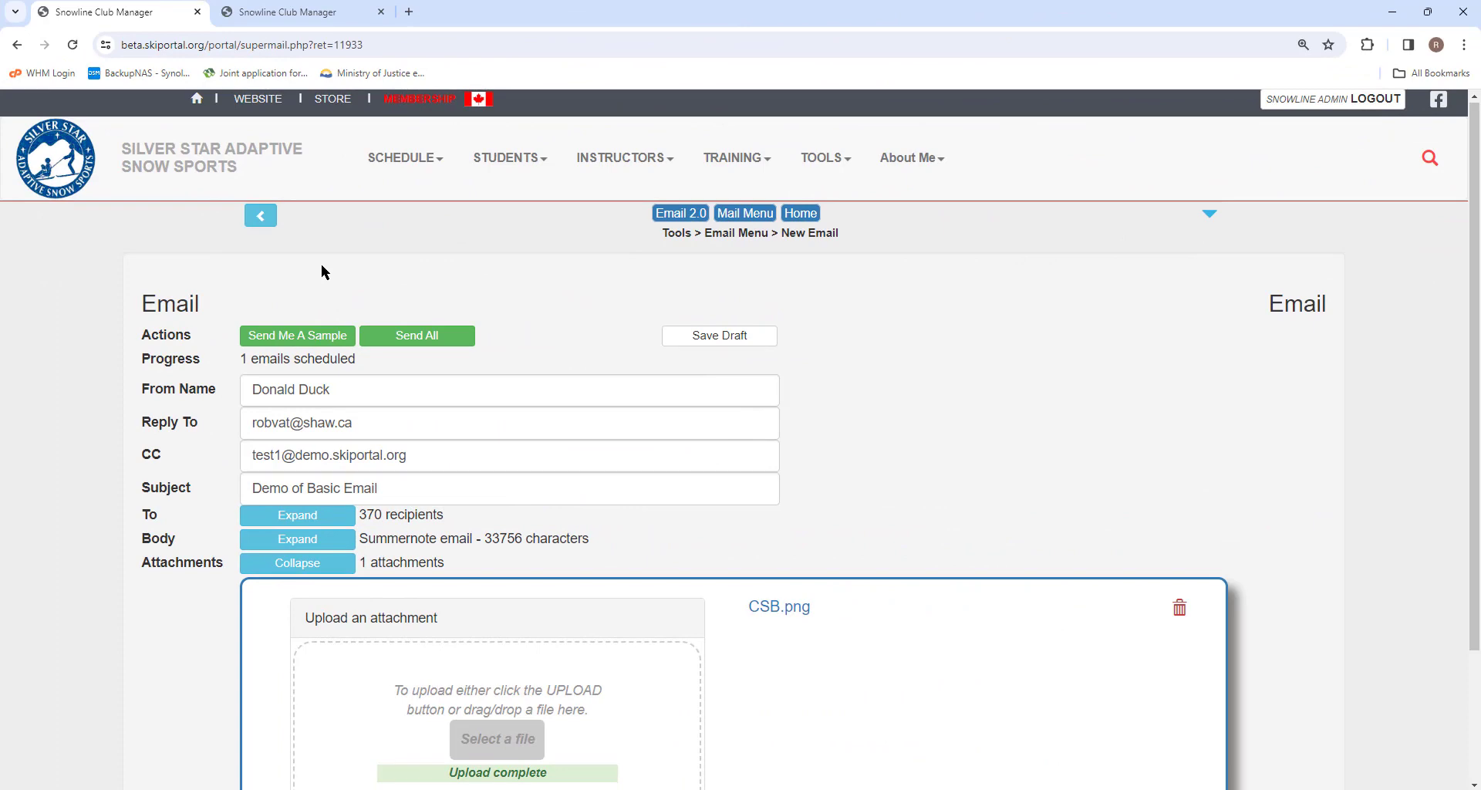
pyautogui.click(278, 15)
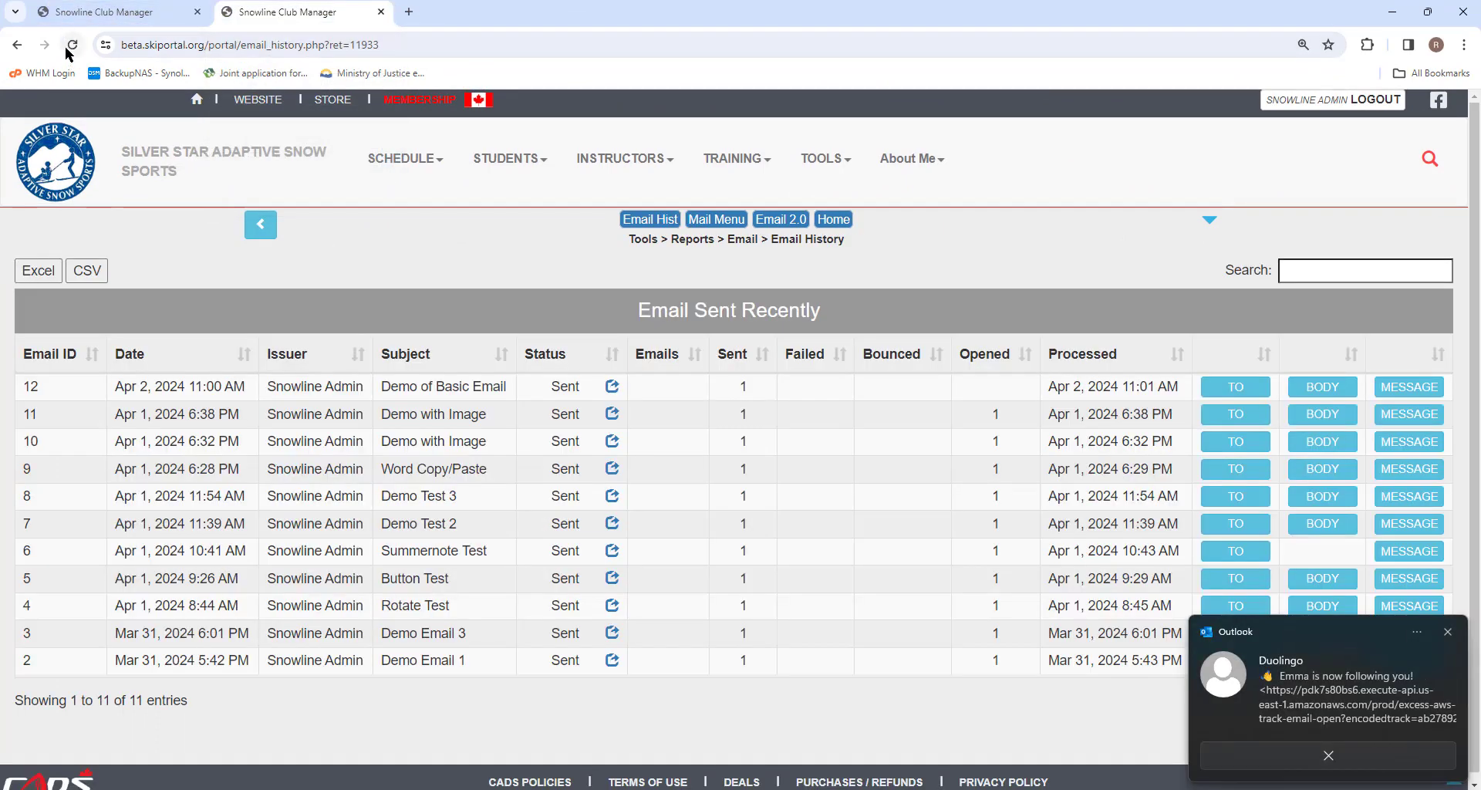
pyautogui.click(829, 158)
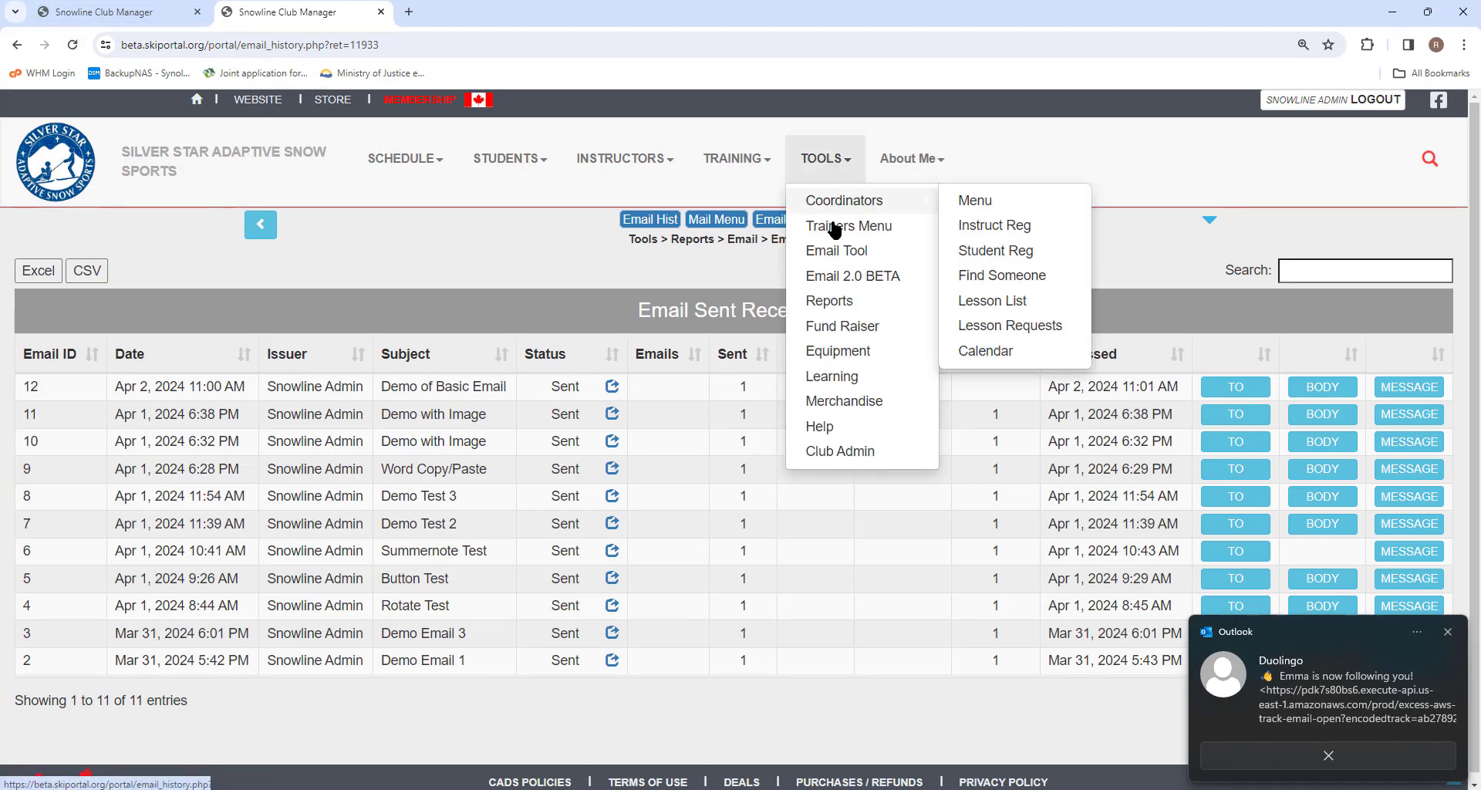
pyautogui.click(839, 285)
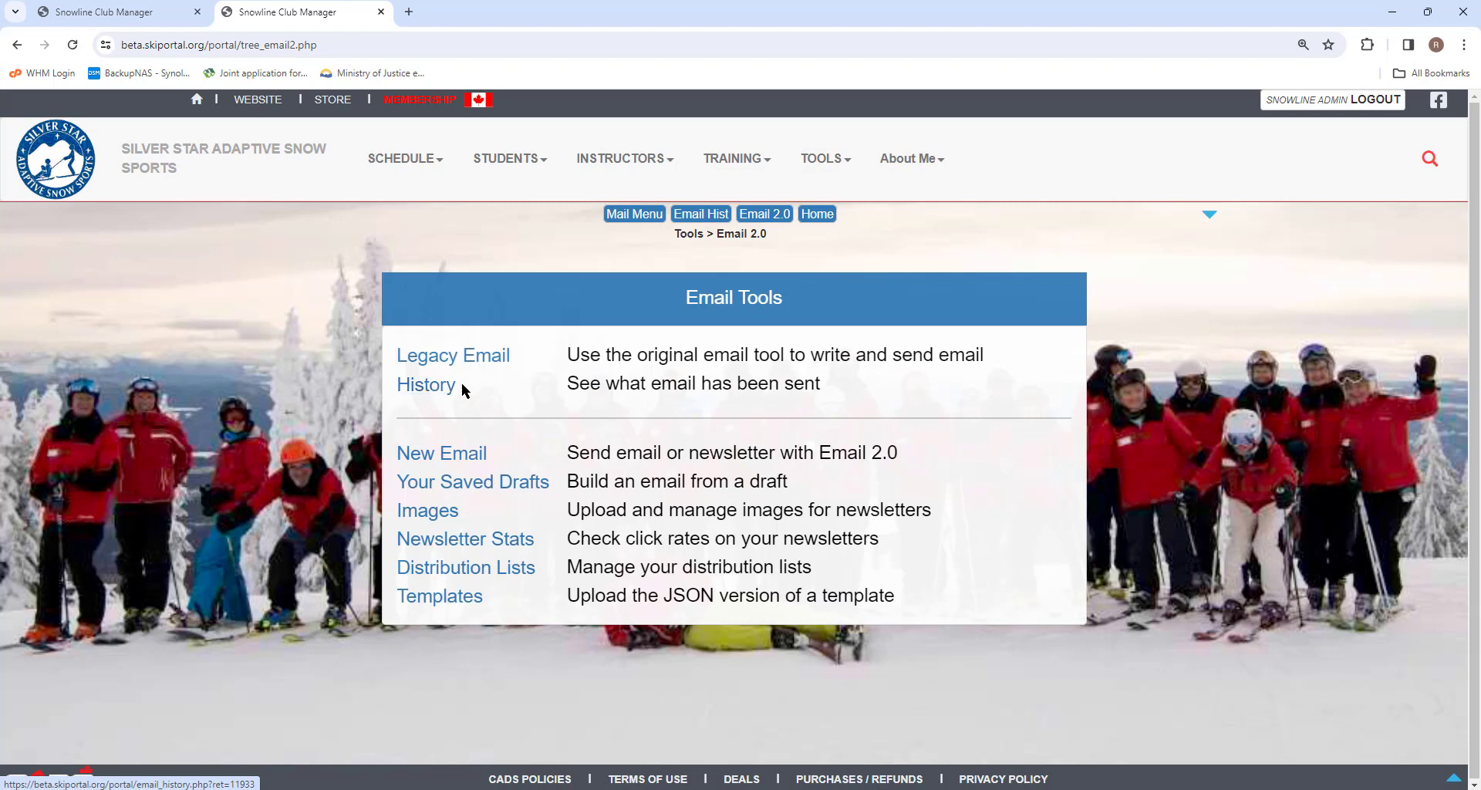
pyautogui.click(429, 390)
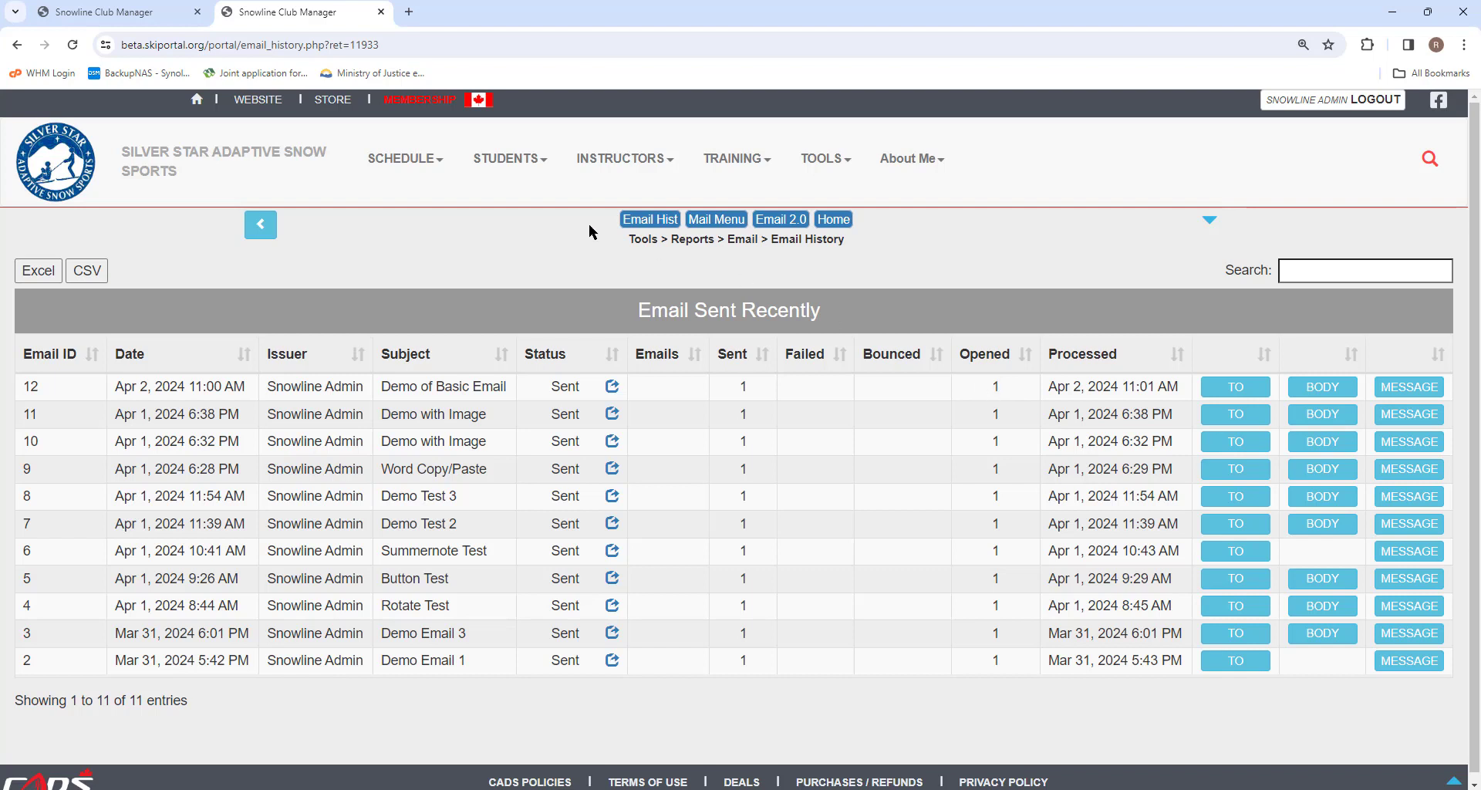
pyautogui.click(143, 14)
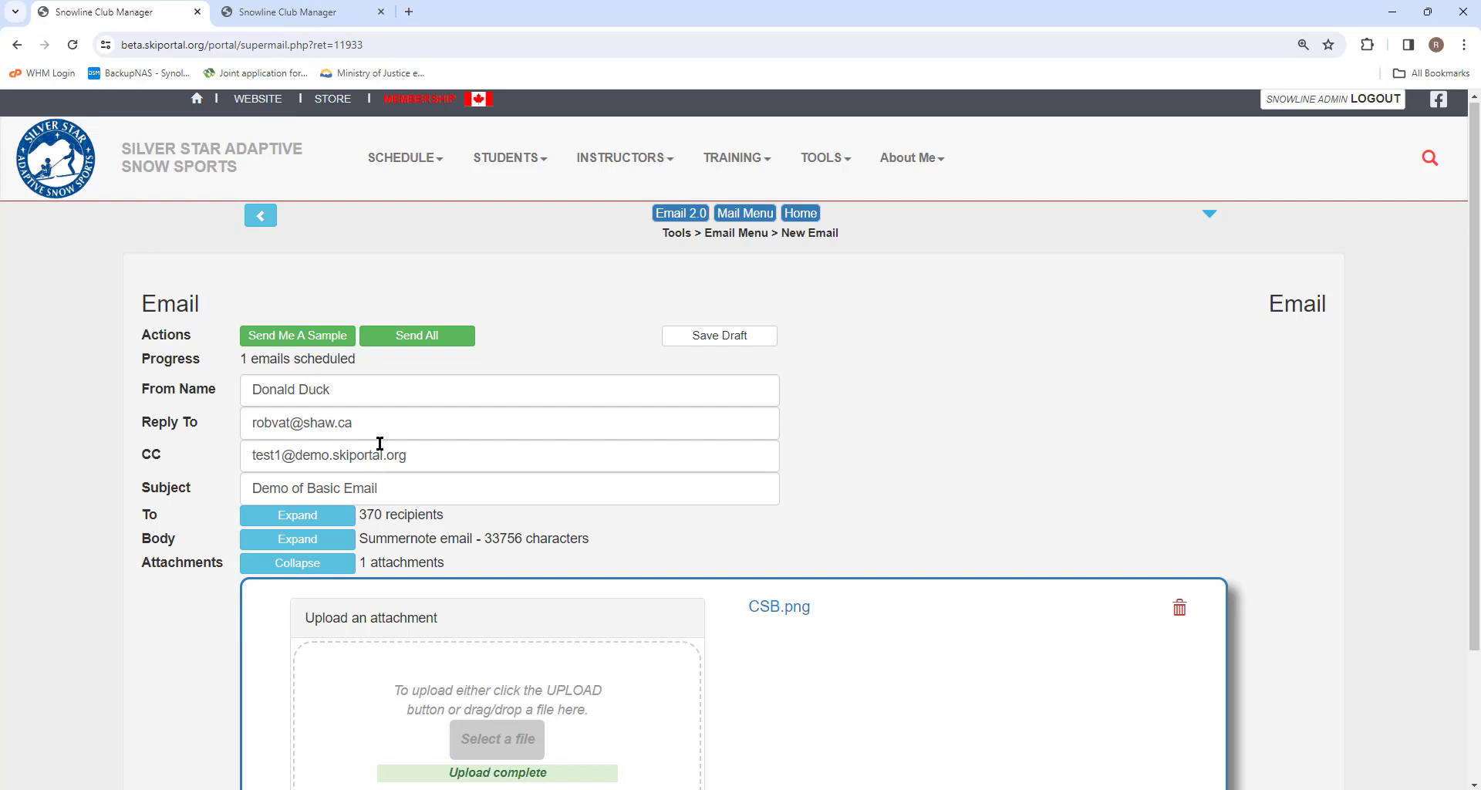
# Step: Send Demo of Basic Email to all 370 recipients and check its Waiting entry in Email History
pyautogui.click(416, 339)
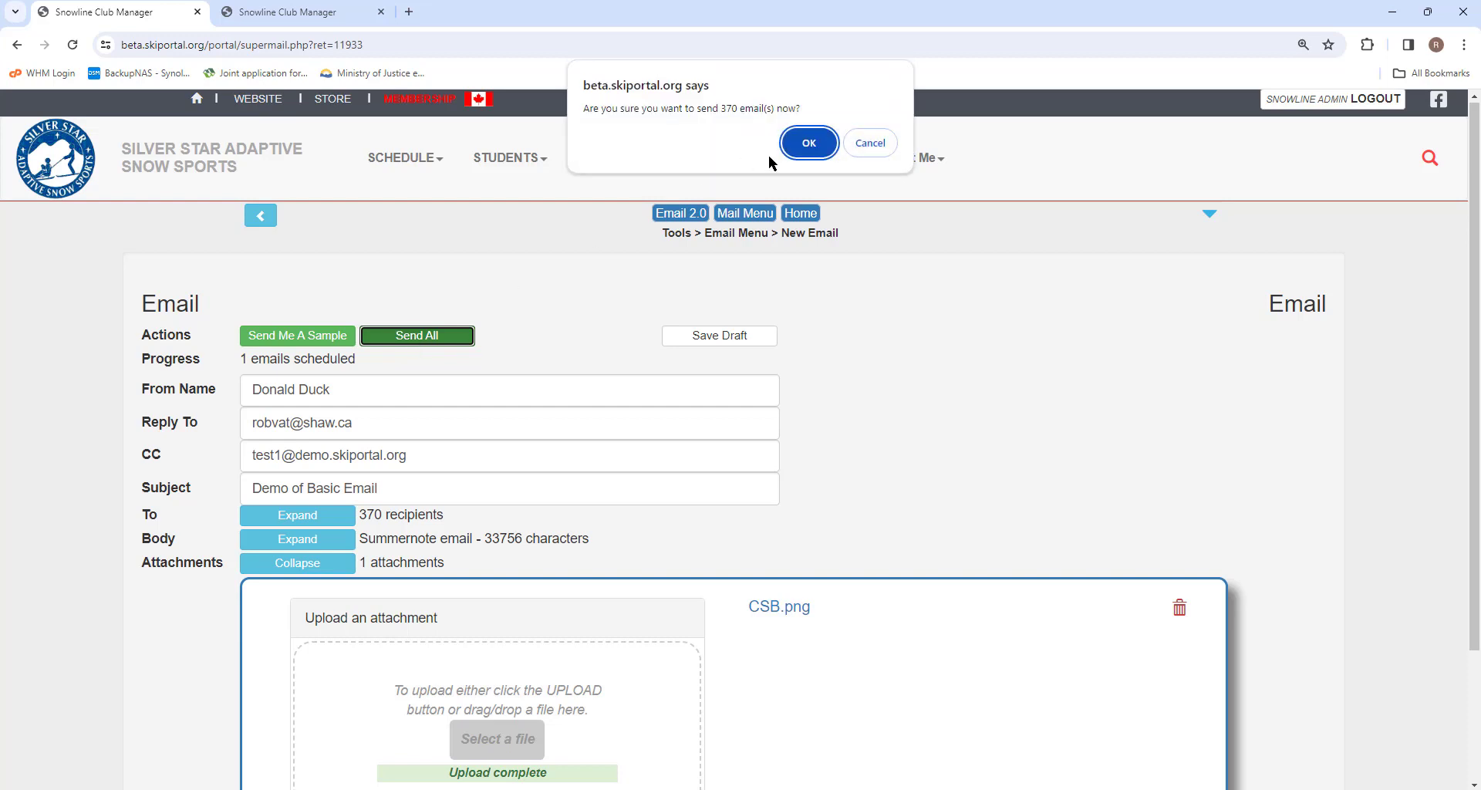
pyautogui.click(807, 142)
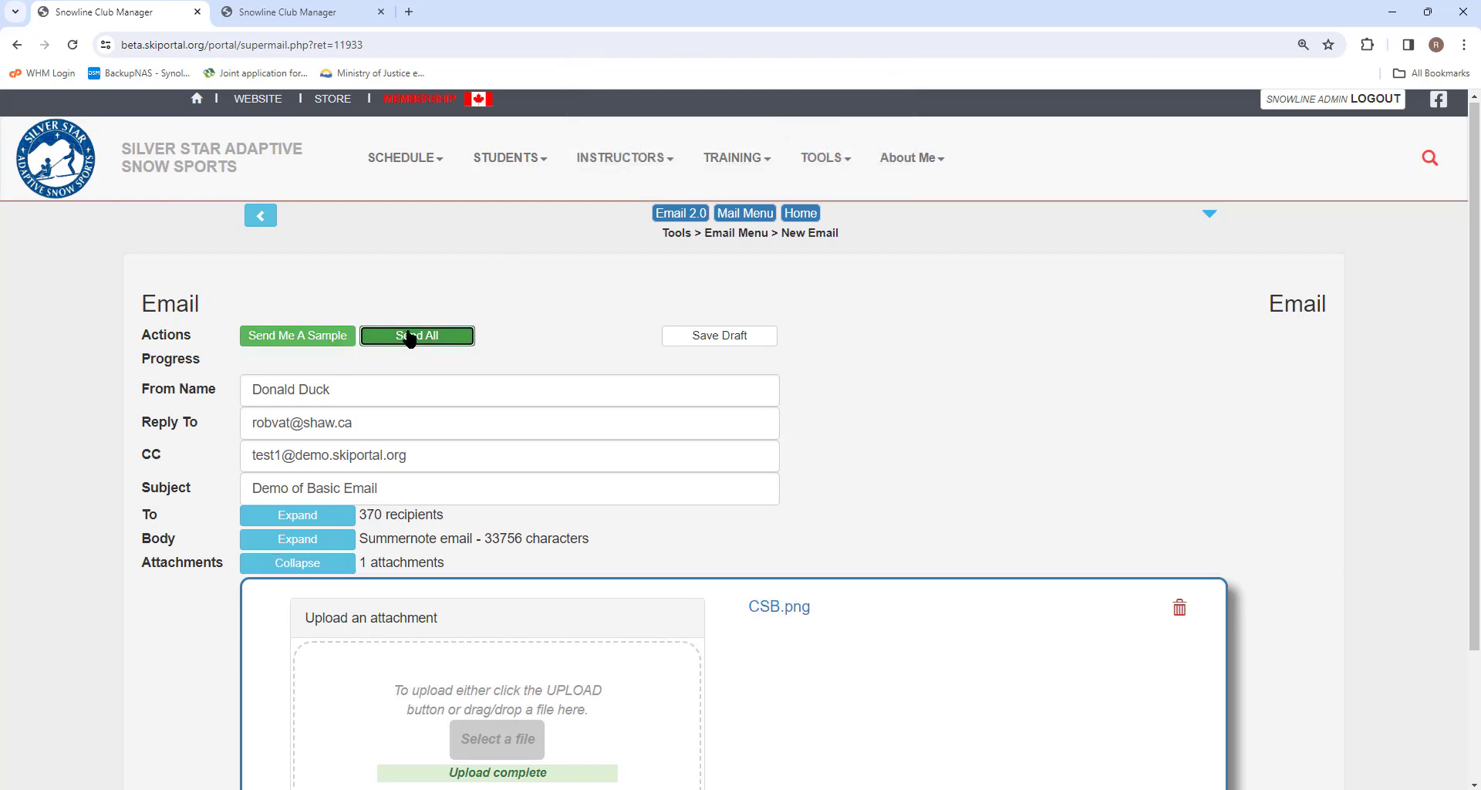
pyautogui.click(297, 12)
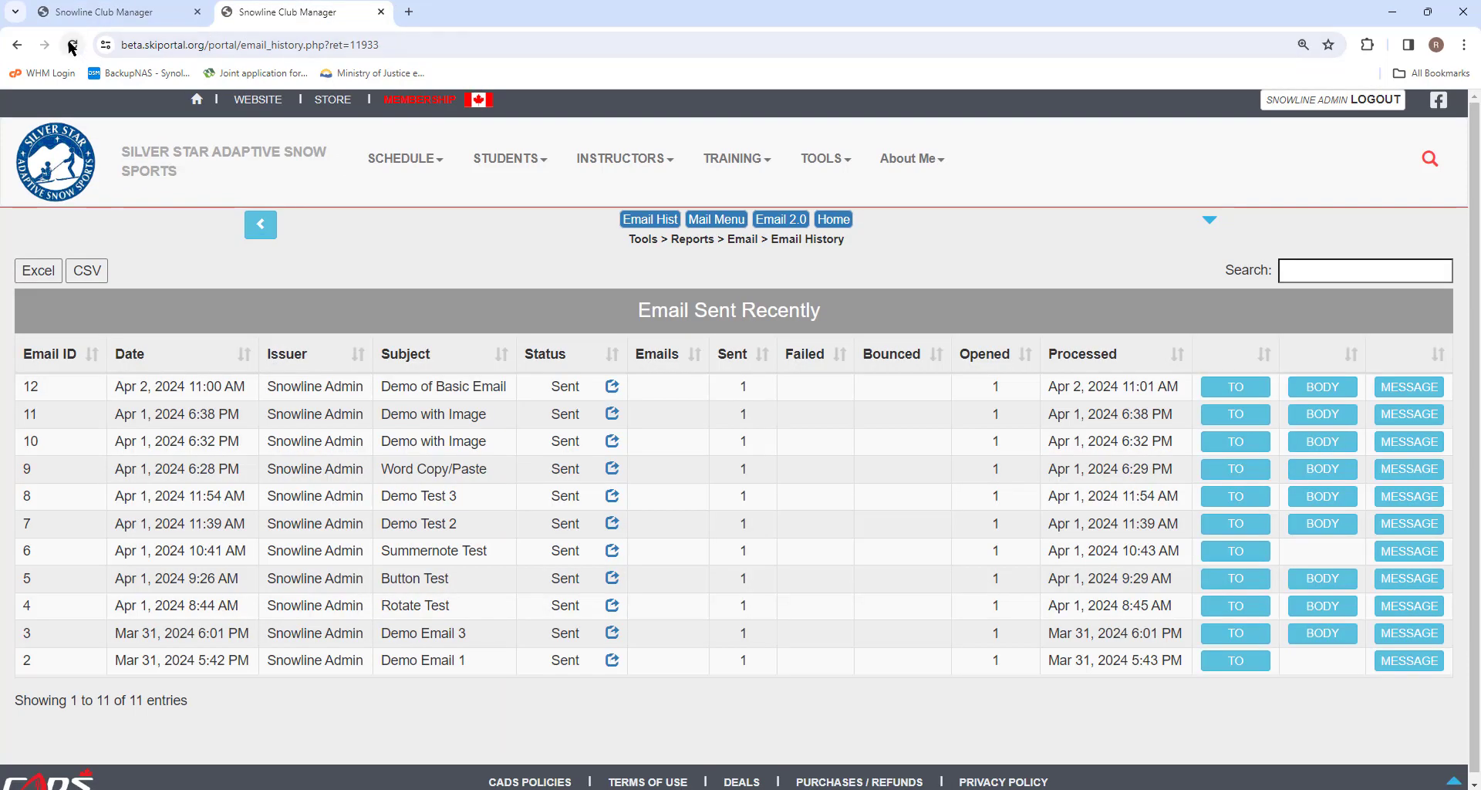
pyautogui.click(72, 44)
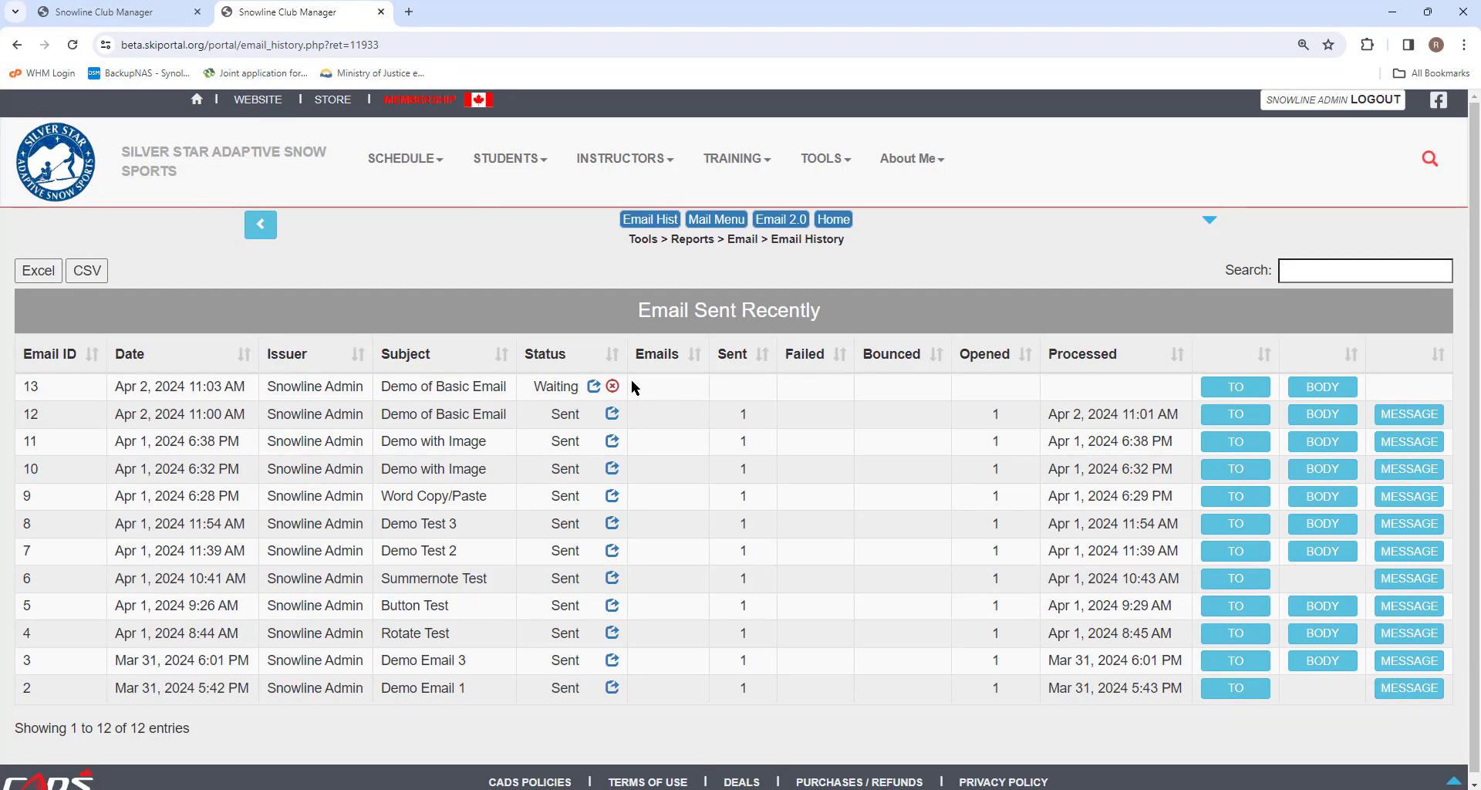
pyautogui.click(1236, 387)
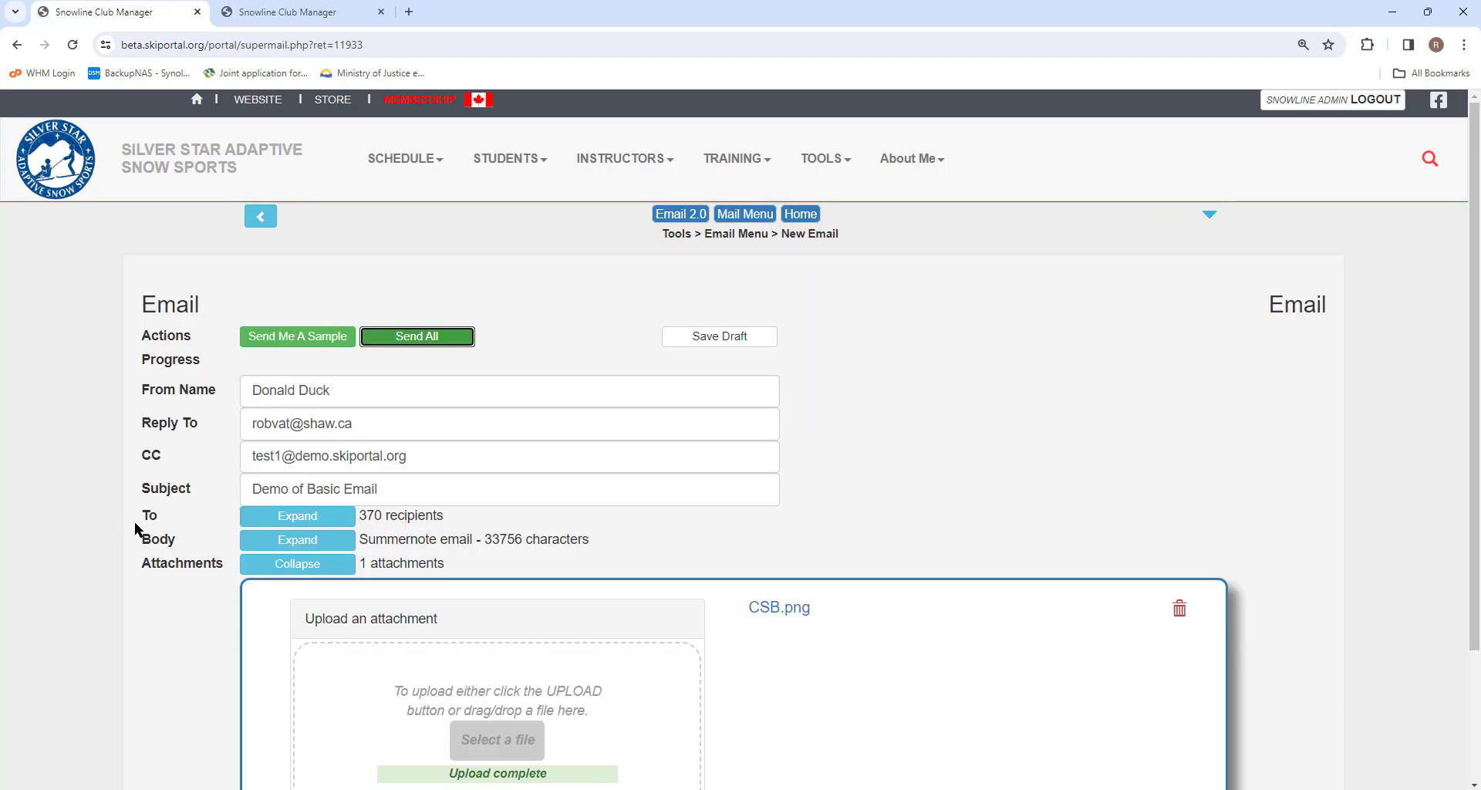
# Step: Review the sent email's formatted body, then start a new blank email from Email Tools
pyautogui.click(281, 544)
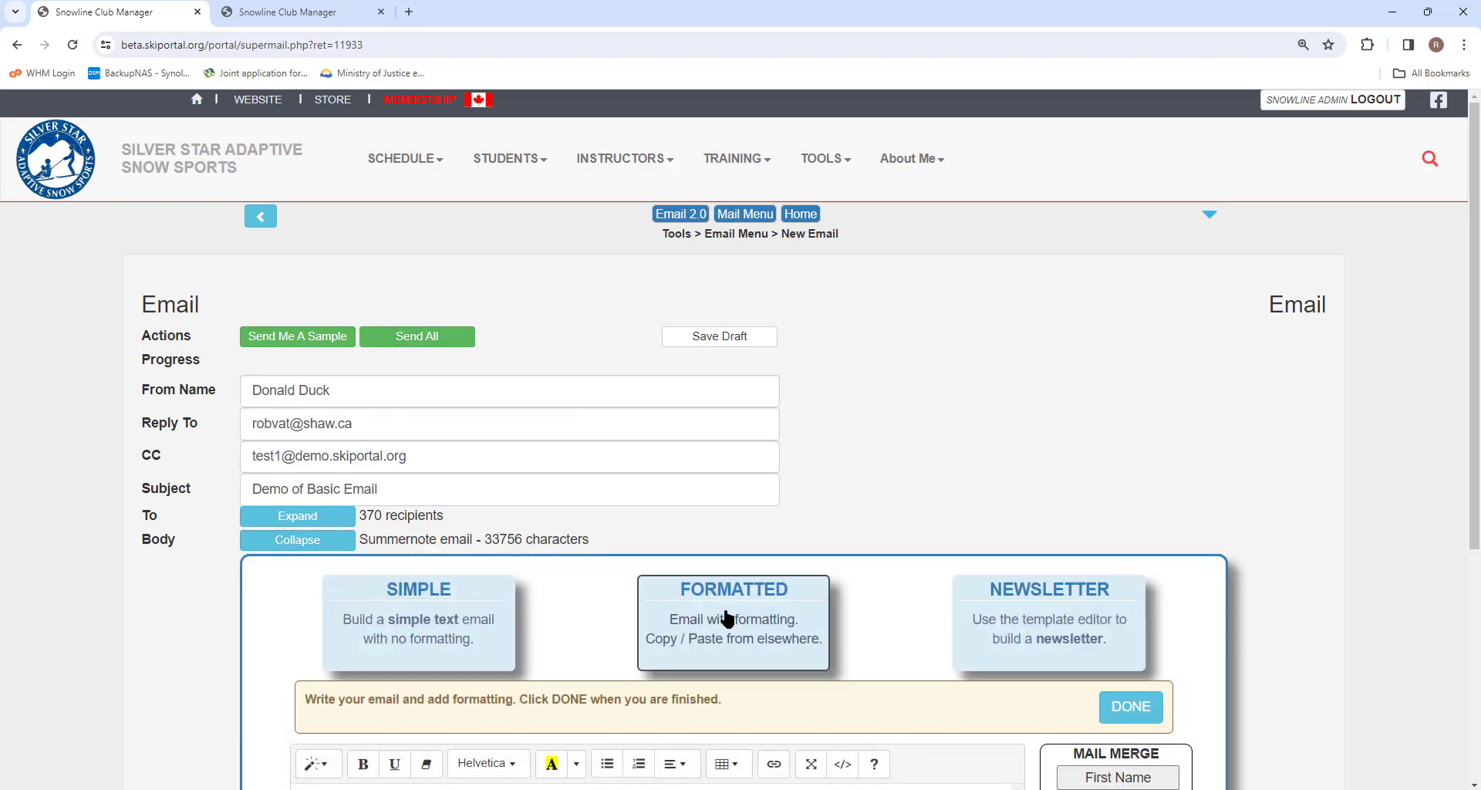
pyautogui.scroll(-1, 725, 618)
pyautogui.scroll(-3, 726, 617)
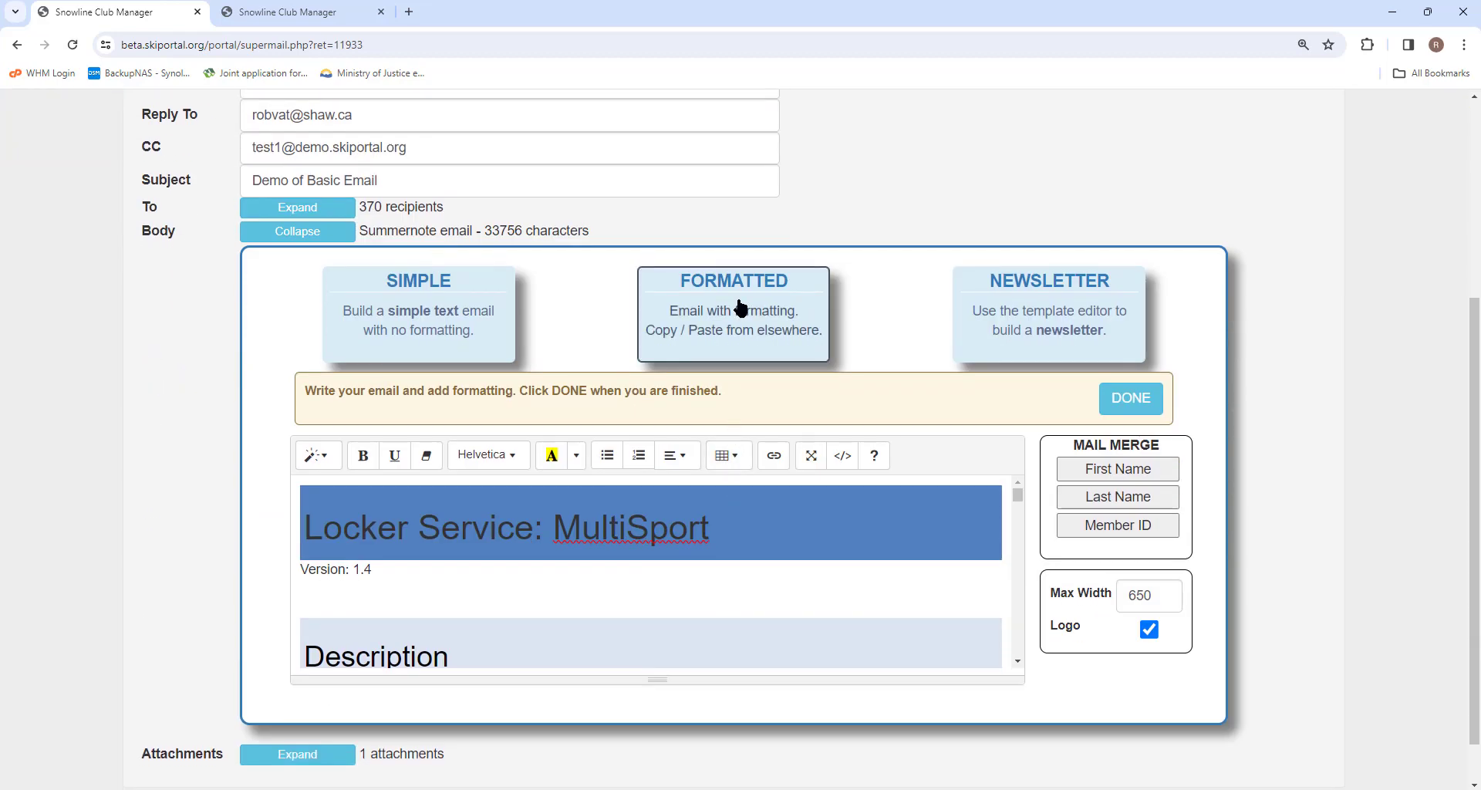
pyautogui.scroll(4, 739, 307)
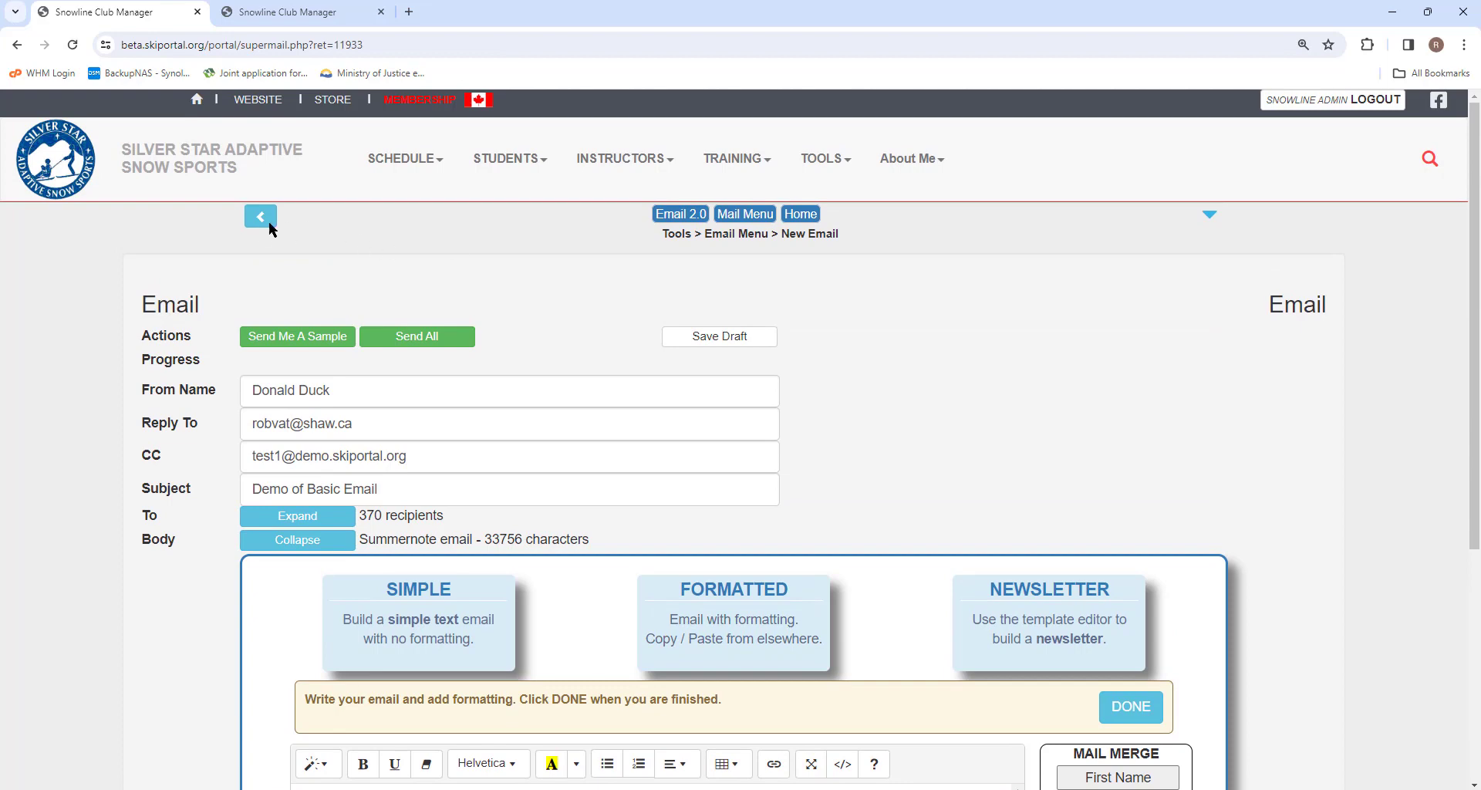
pyautogui.click(260, 219)
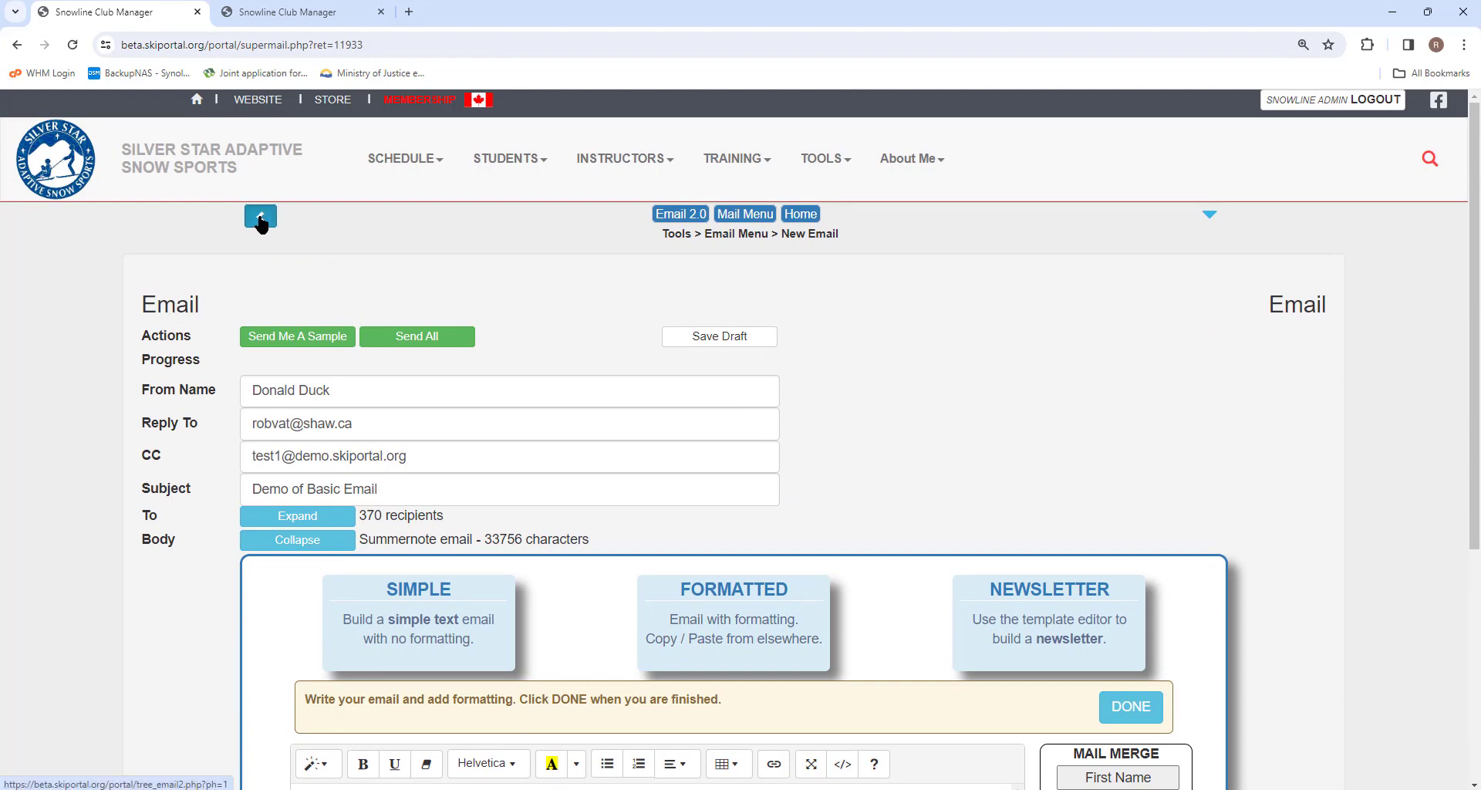
pyautogui.click(447, 455)
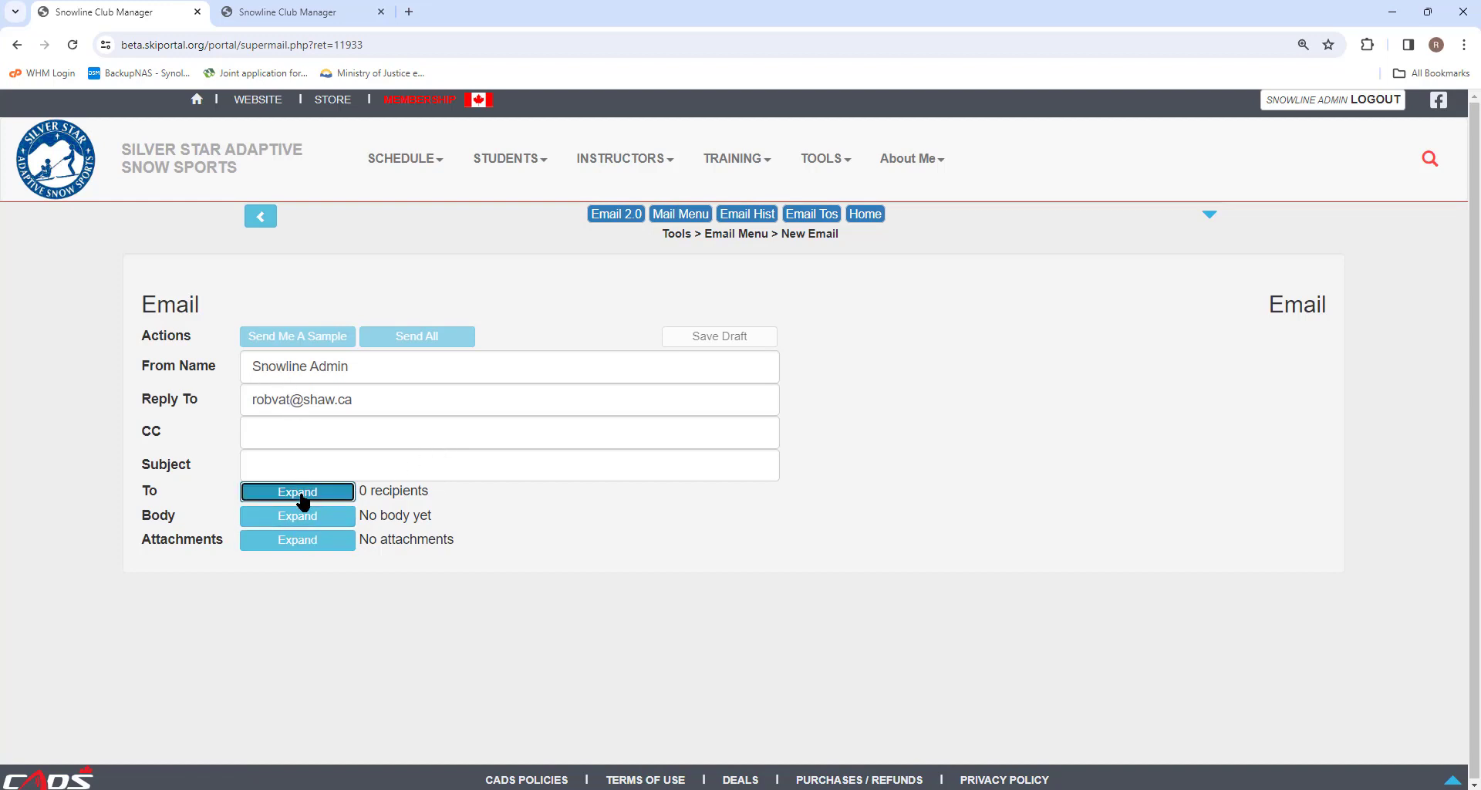
# Step: Address the new email to 188 recipients and choose a simple plain-text body
pyautogui.click(301, 493)
pyautogui.click(340, 493)
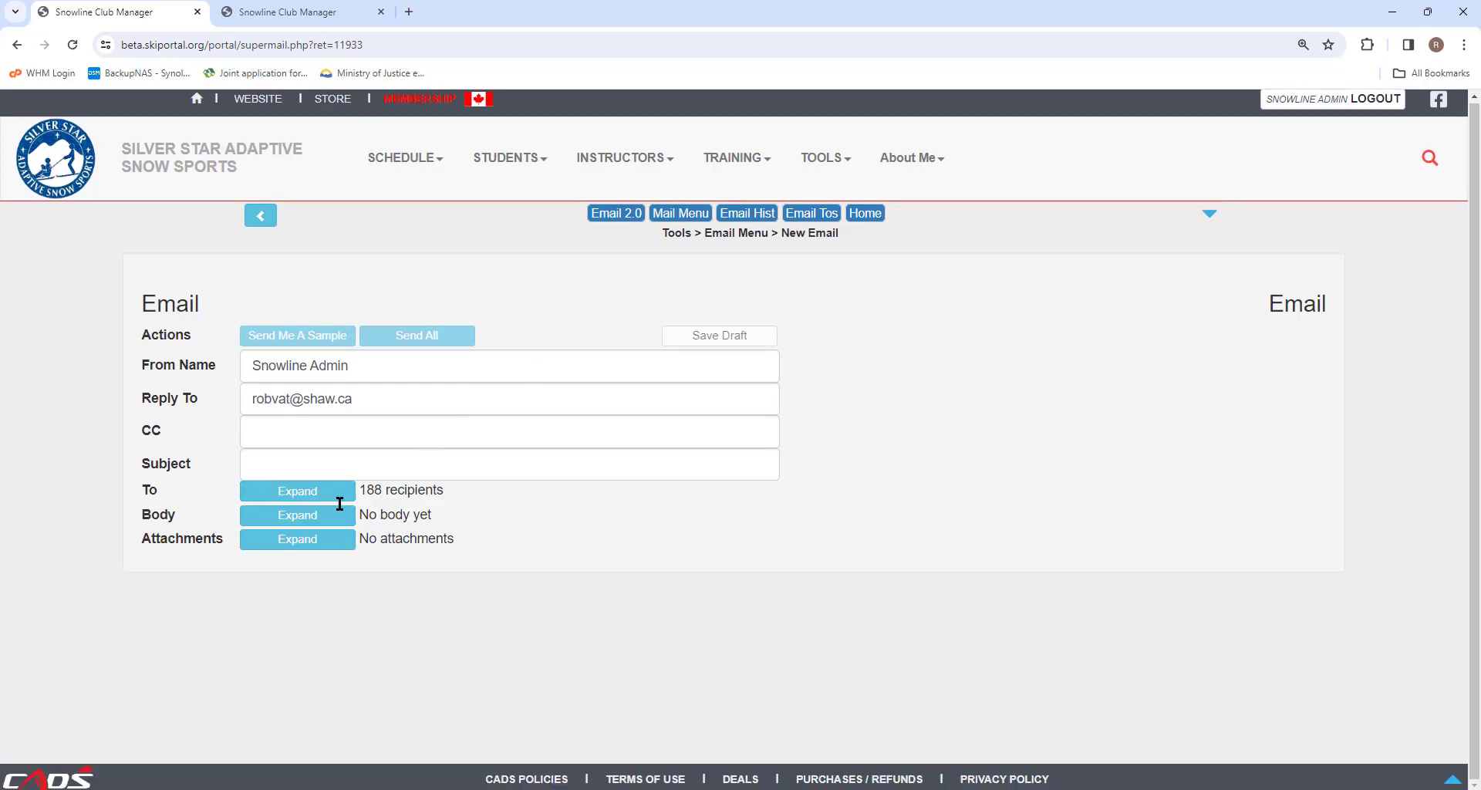
pyautogui.click(291, 515)
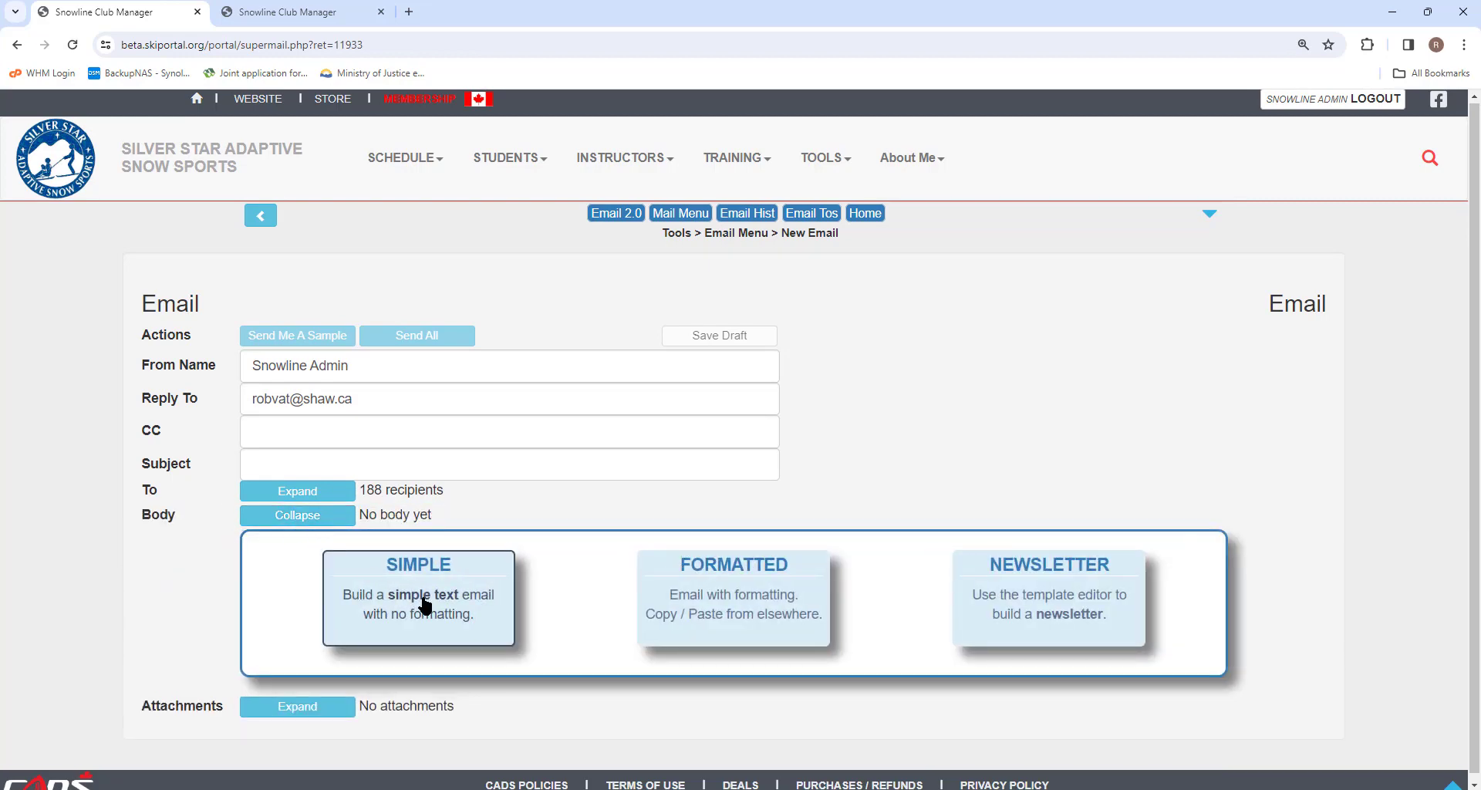
pyautogui.click(423, 605)
pyautogui.scroll(-4, 454, 617)
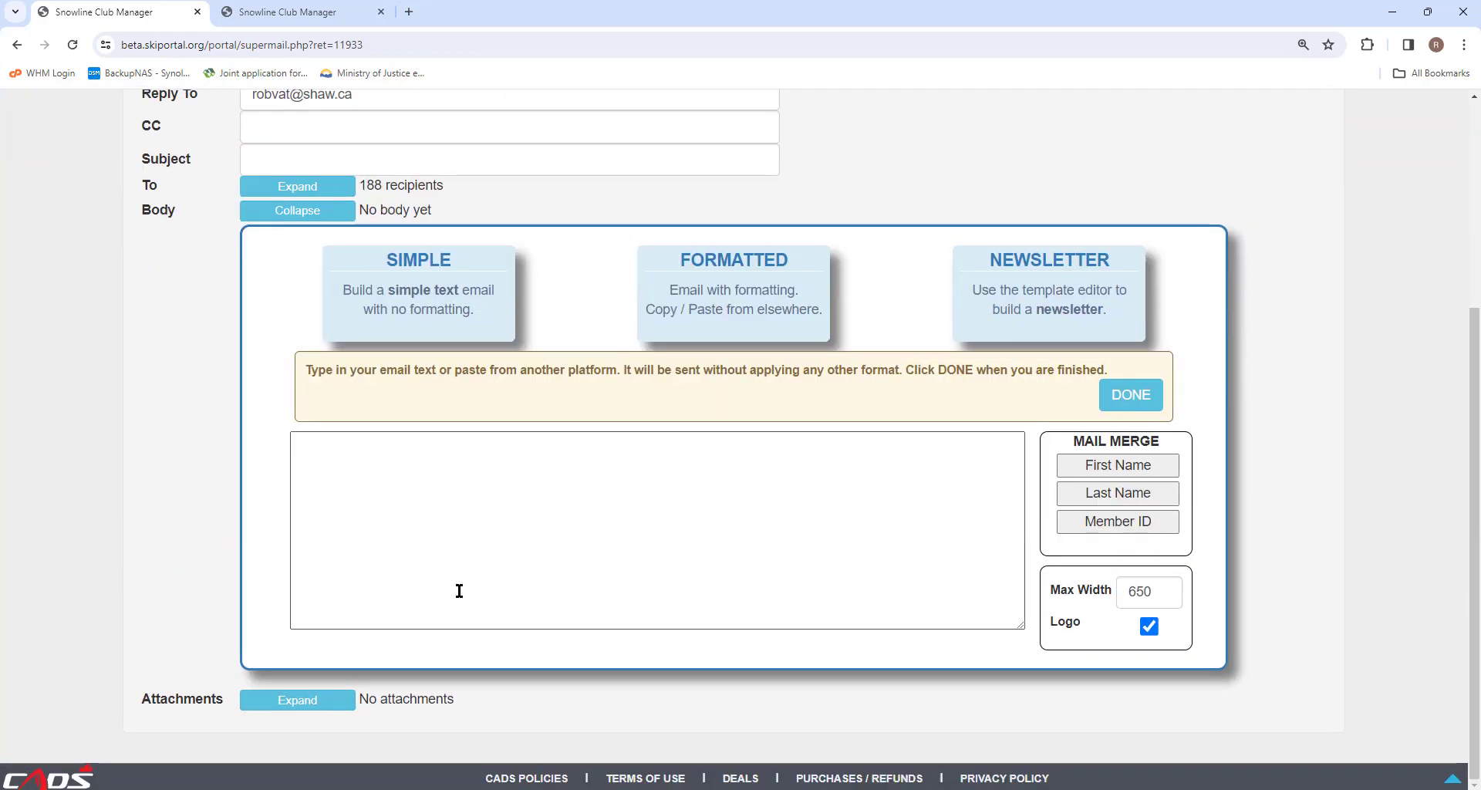
# Step: Write the body 'Hi {{FIRSTNAME}},' / 'This is a simple unformatted email.', signed with the sender's name
pyautogui.click(416, 459)
pyautogui.write('Hi {{FIRSTNAME}},')
pyautogui.press('Return')
pyautogui.press('Return')
pyautogui.write('This is a simple unformatted email.')
pyautogui.press('Return')
pyautogui.write('Rob')
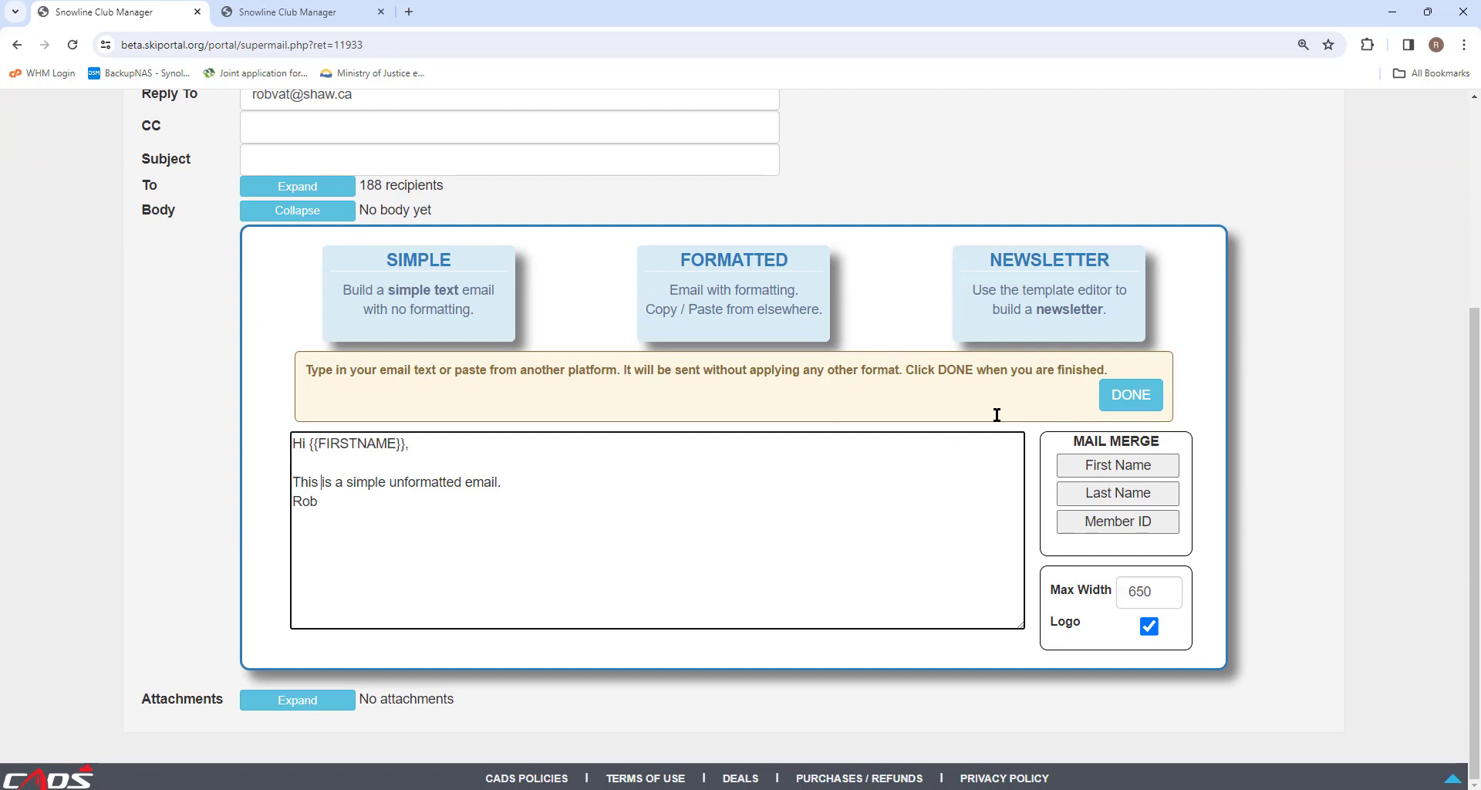
pyautogui.click(1130, 395)
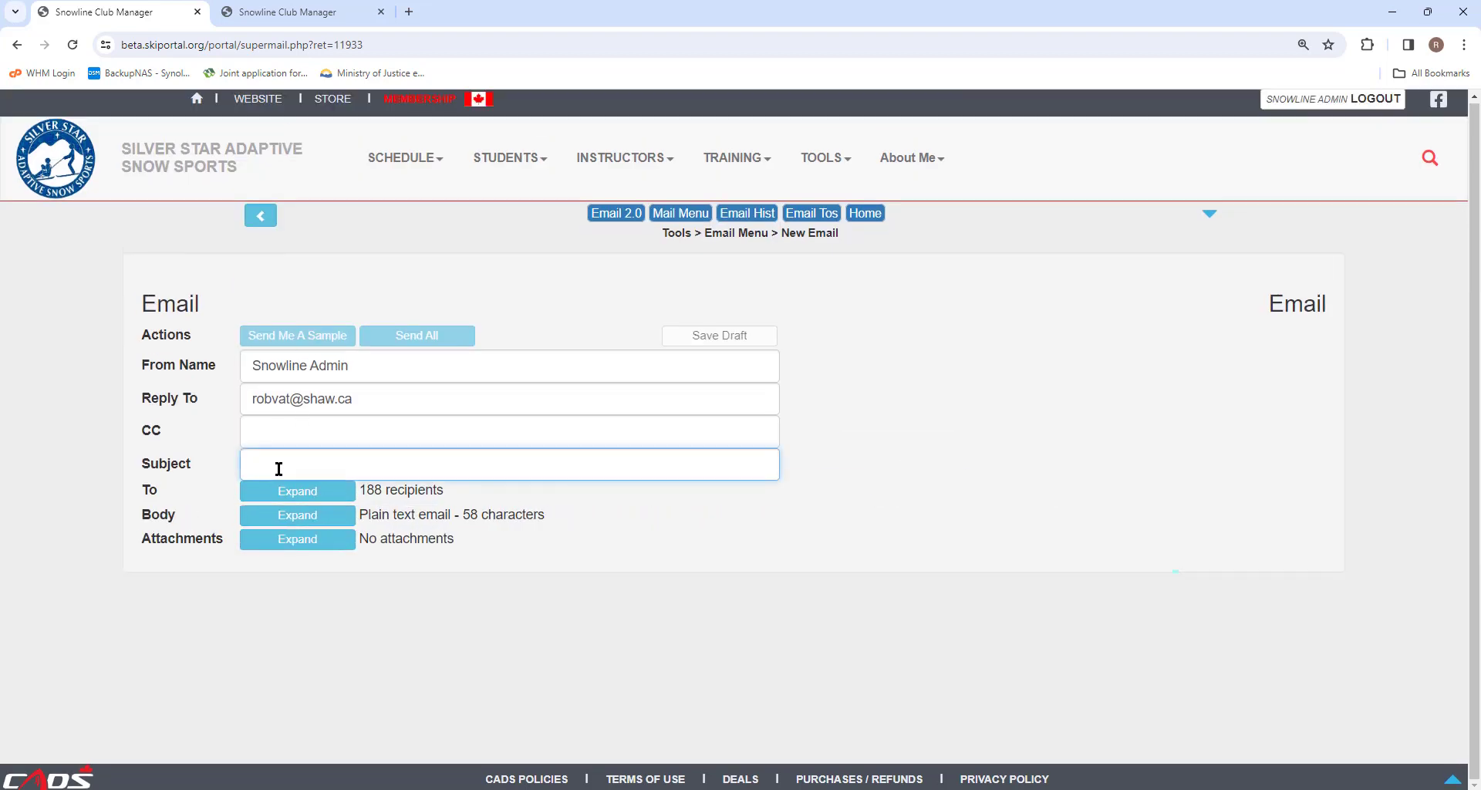
# Step: Set the subject to 'Simple Sample' and send yourself a sample copy
pyautogui.write('Simple Sample')
pyautogui.click(334, 438)
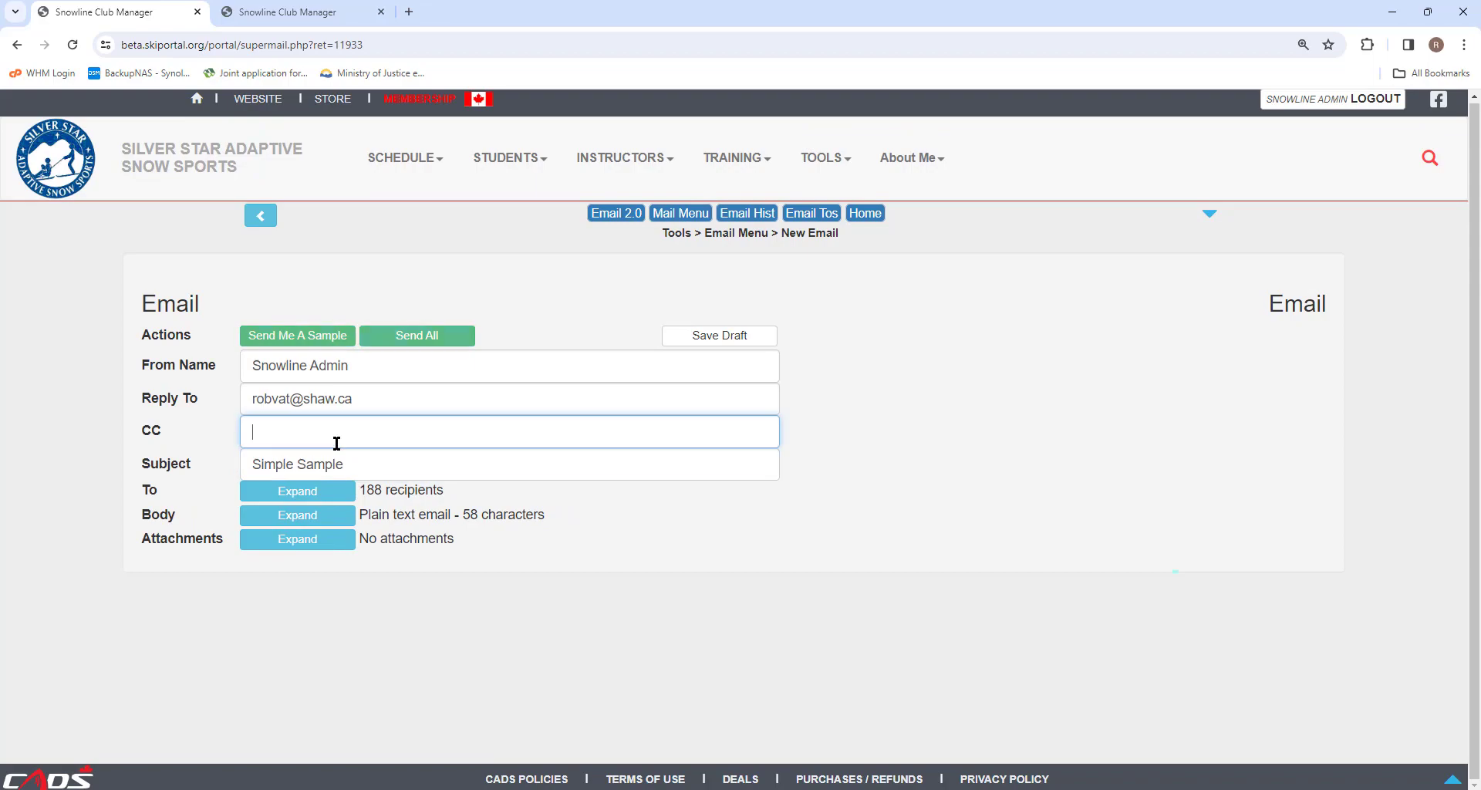
pyautogui.click(298, 336)
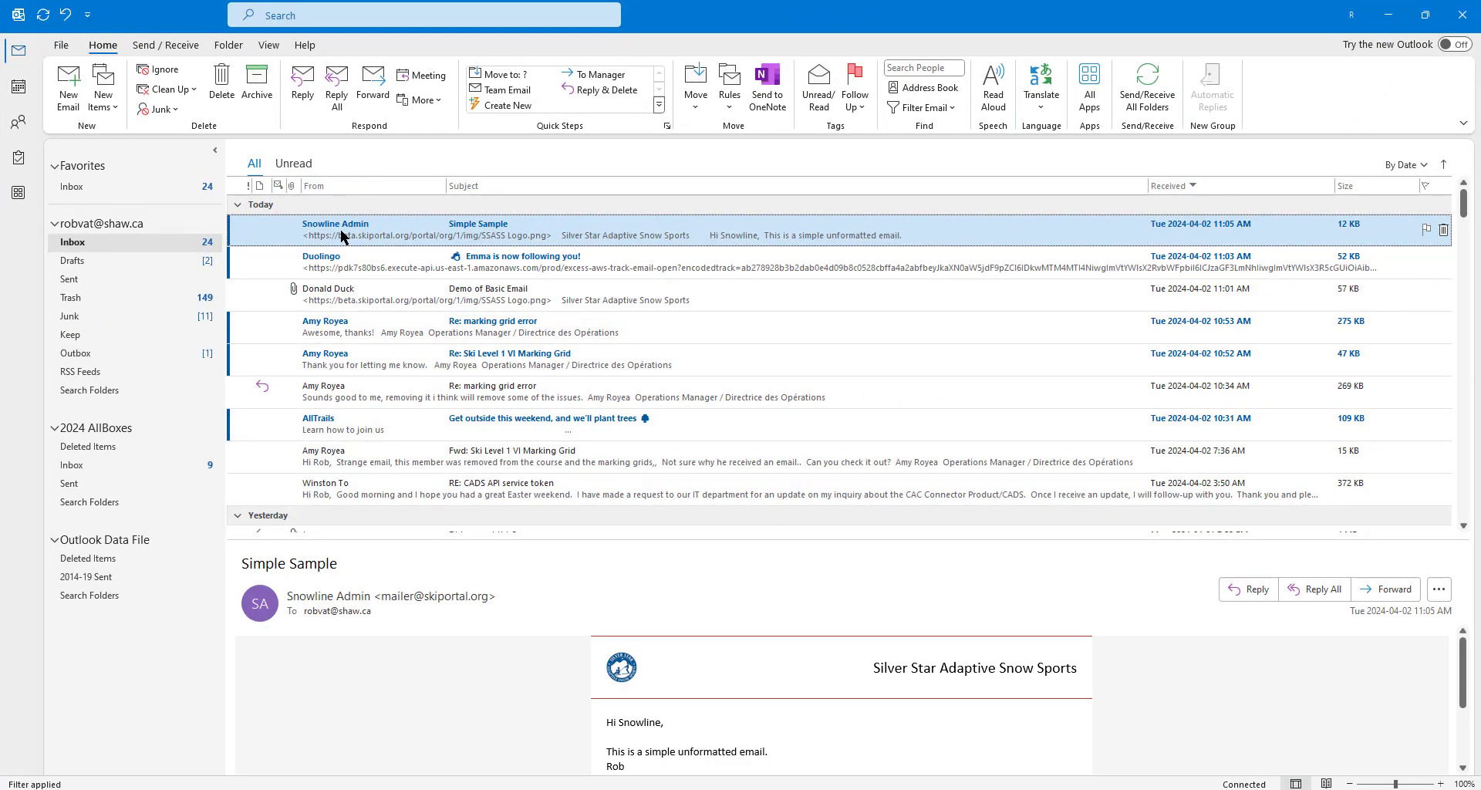
# Step: Confirm the Simple Sample email in Outlook greets by merged first name, then return to Email Tools
pyautogui.doubleClick(340, 230)
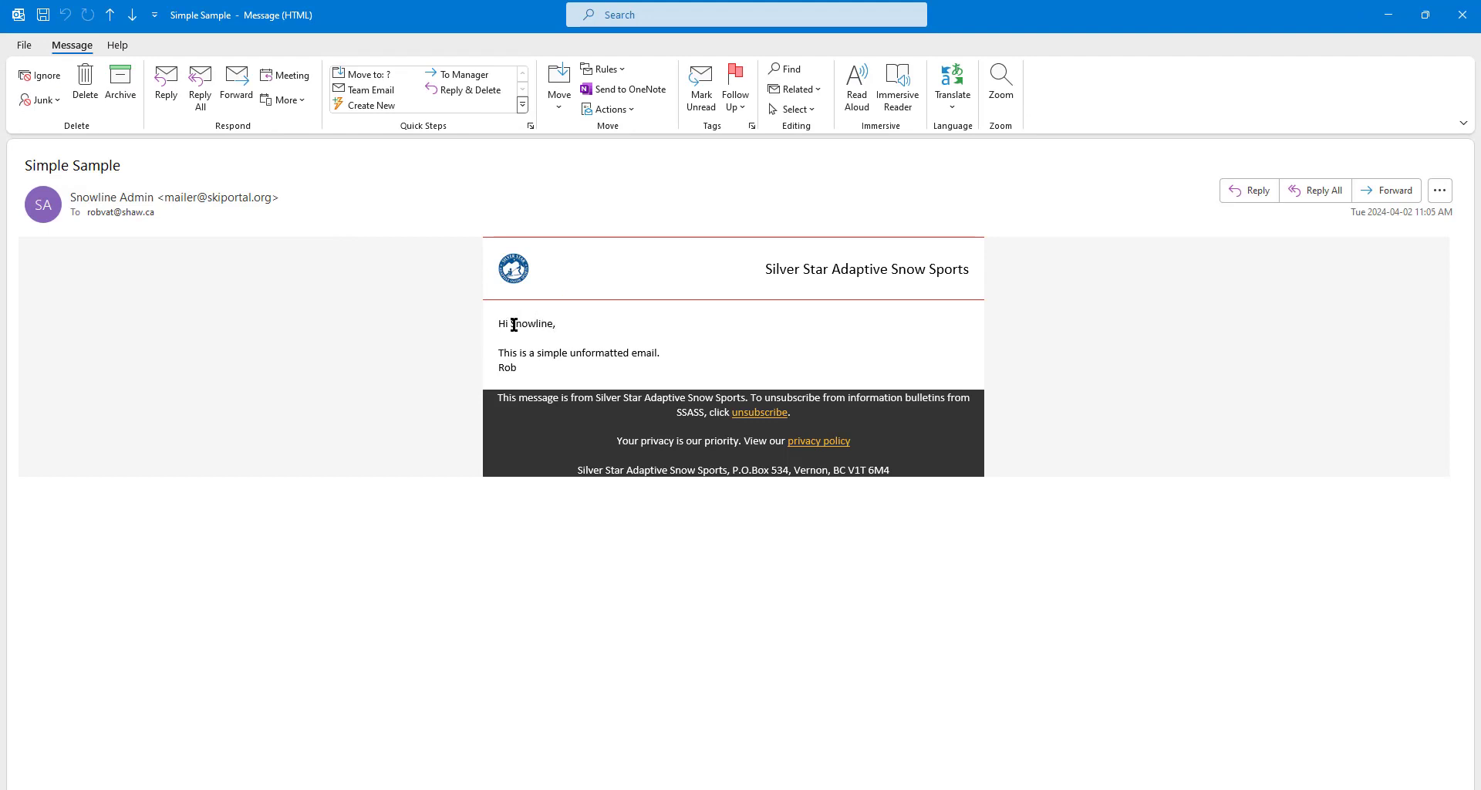
pyautogui.moveTo(510, 323); pyautogui.dragTo(555, 323)
pyautogui.hotkey('alt', 'Tab')
pyautogui.click(259, 216)
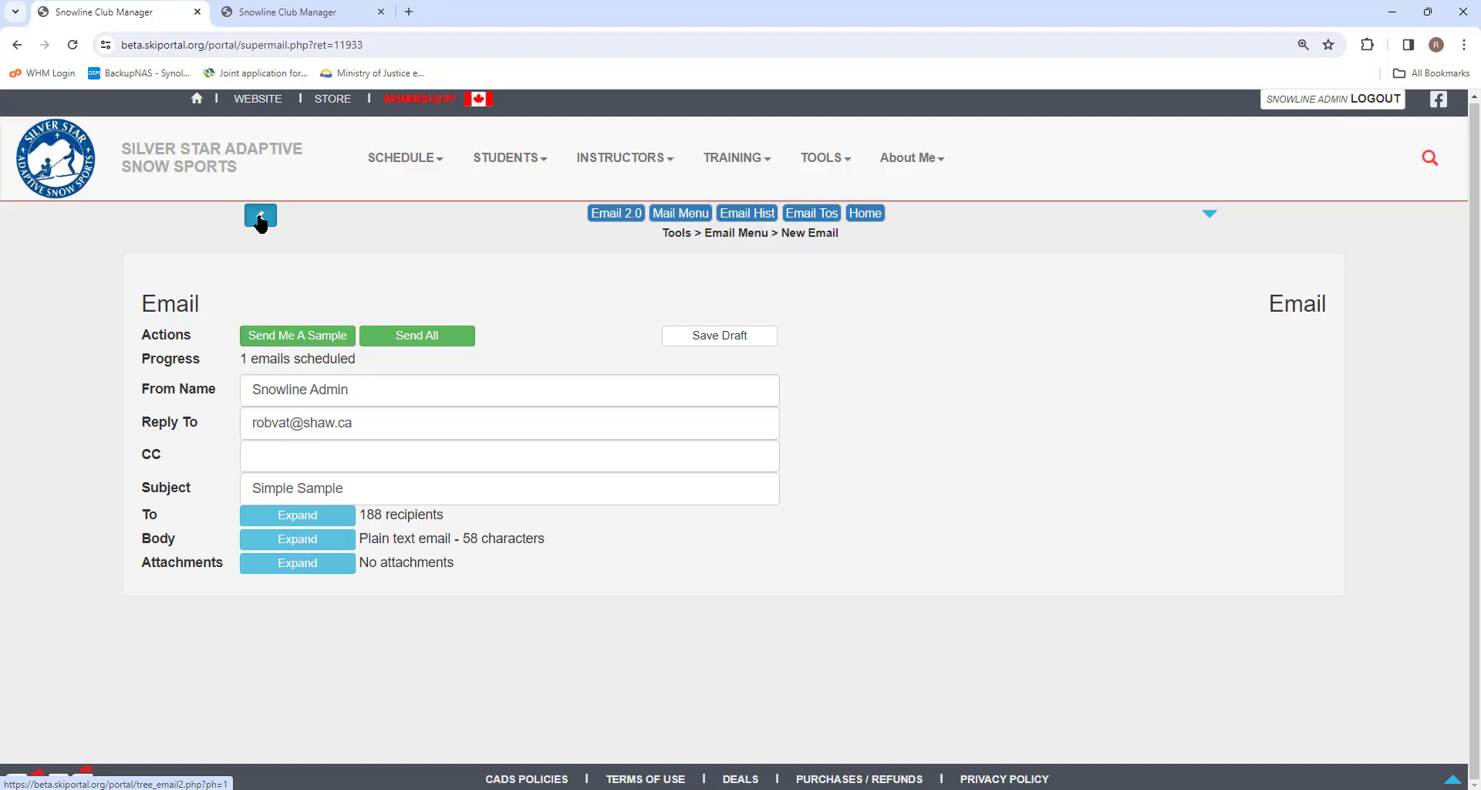